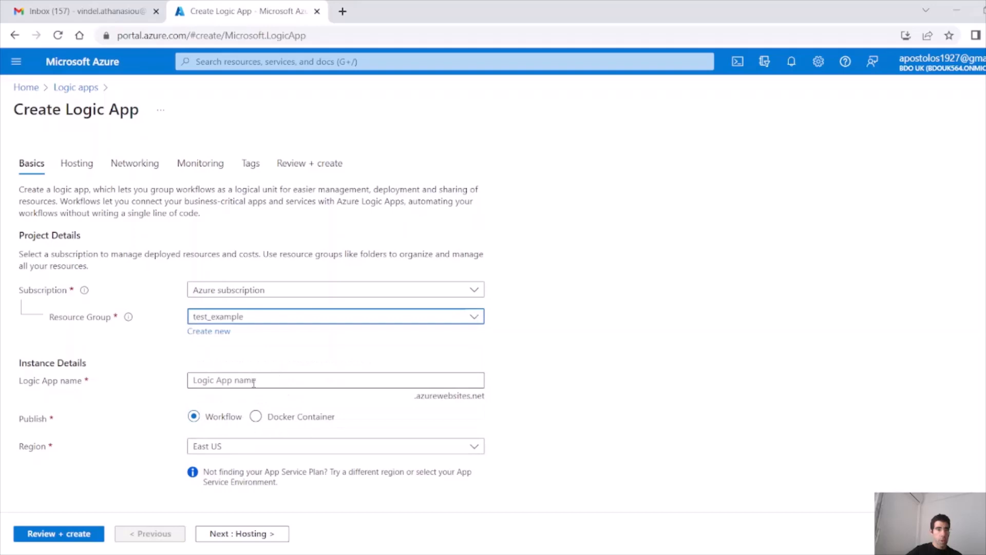
Step: Name the logic app logicapp-example1 in West Europe on the Consumption plan
{"action": "type", "text": "logicapp-example1"}
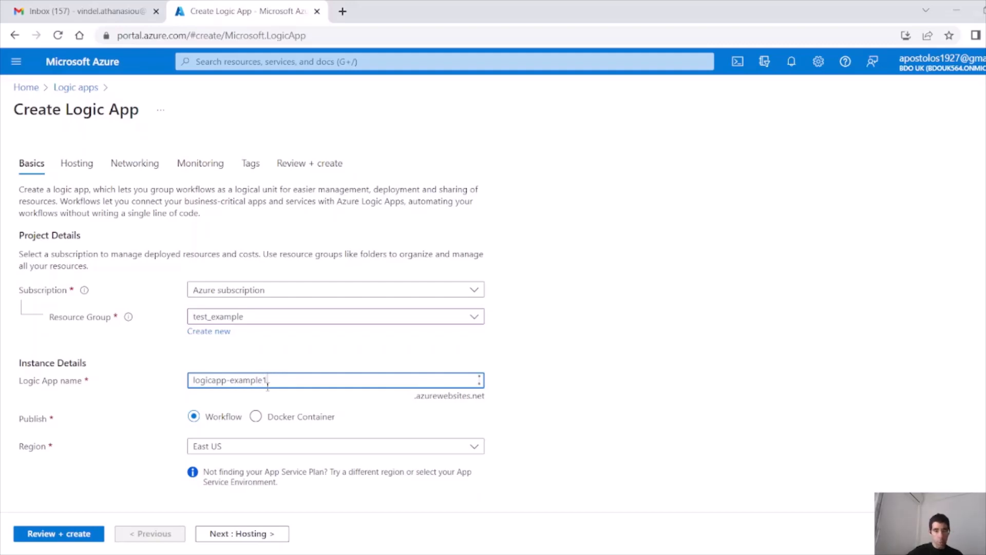
{"action": "left_click", "coordinate": [342, 451]}
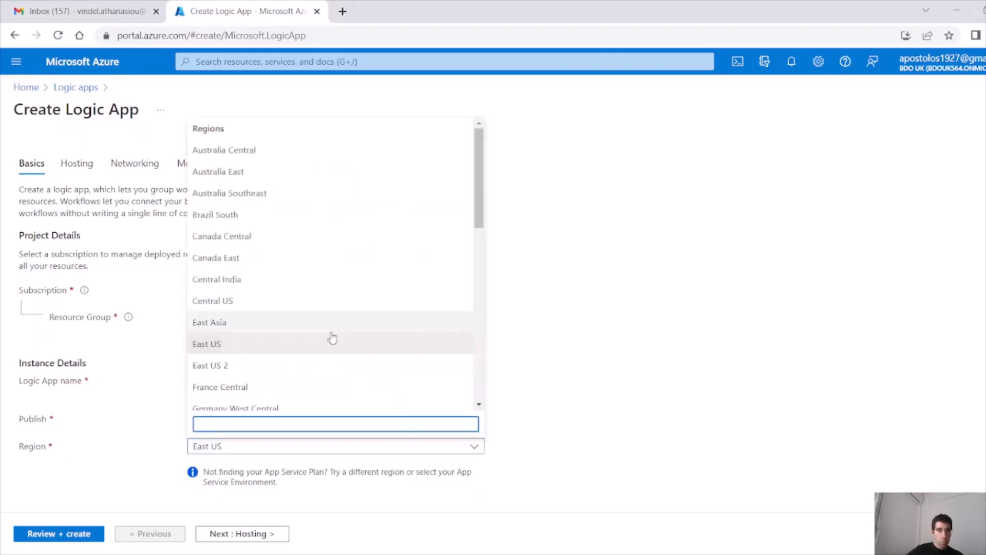
{"action": "scroll", "coordinate": [329, 349], "scroll_direction": "down", "scroll_amount": 10}
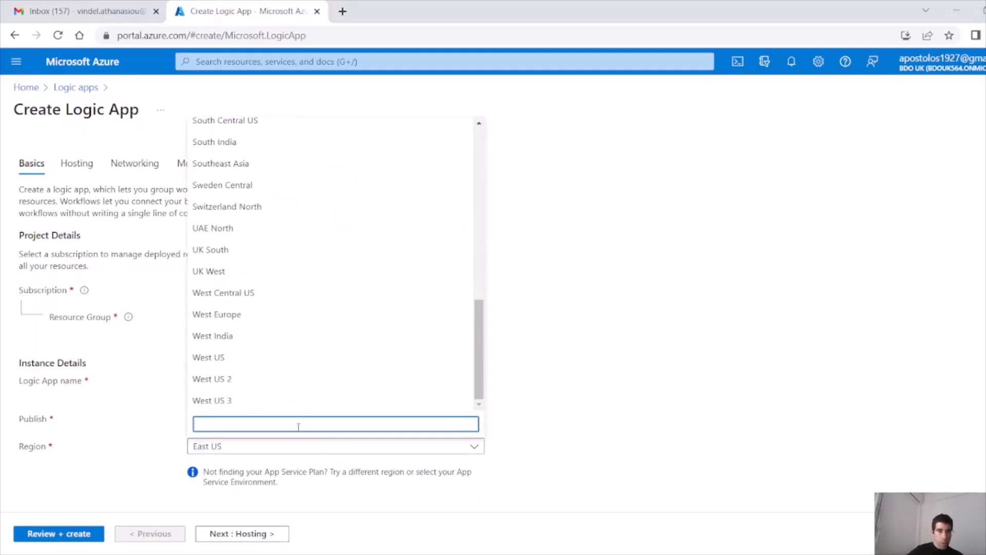
{"action": "left_click", "coordinate": [252, 316]}
{"action": "scroll", "coordinate": [237, 423], "scroll_direction": "down", "scroll_amount": 4}
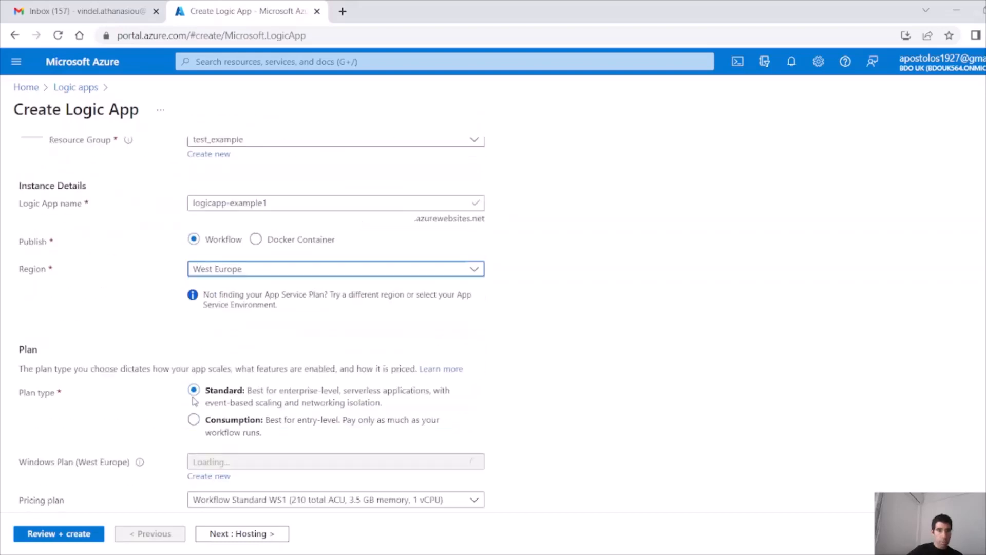
{"action": "left_click", "coordinate": [231, 397]}
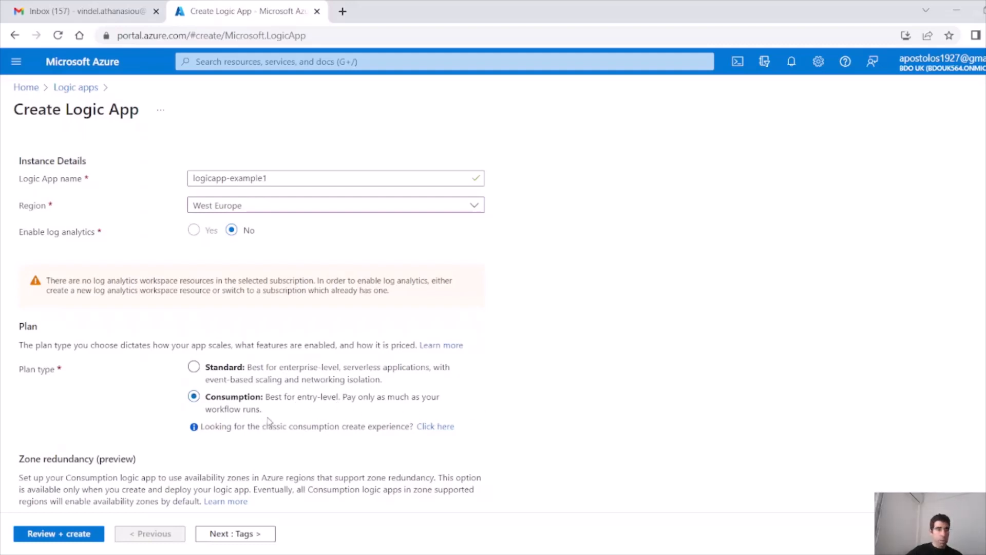
{"action": "scroll", "coordinate": [272, 422], "scroll_direction": "down", "scroll_amount": 2}
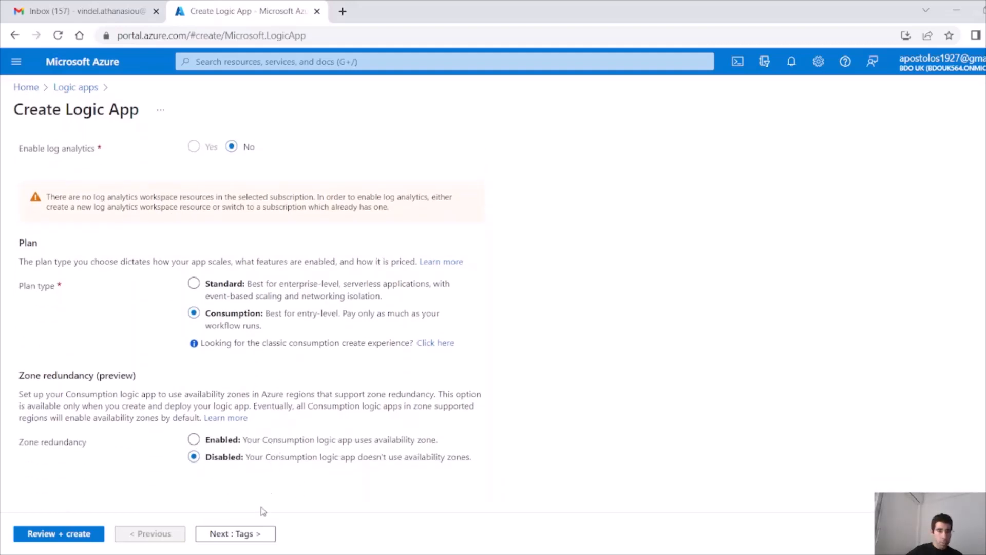
Step: Proceed through Tags to Review + create and submit the deployment
{"action": "left_click", "coordinate": [236, 534]}
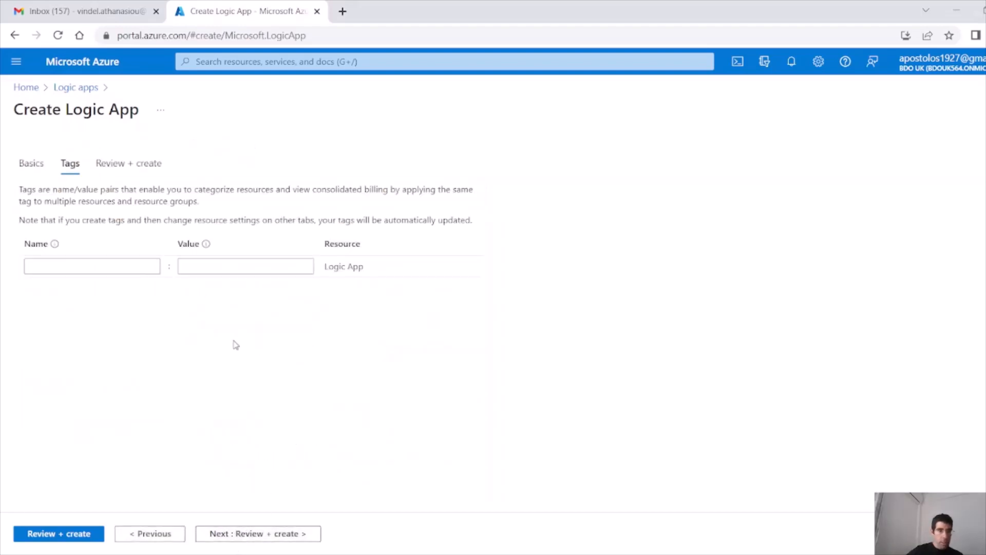
{"action": "left_click", "coordinate": [69, 535]}
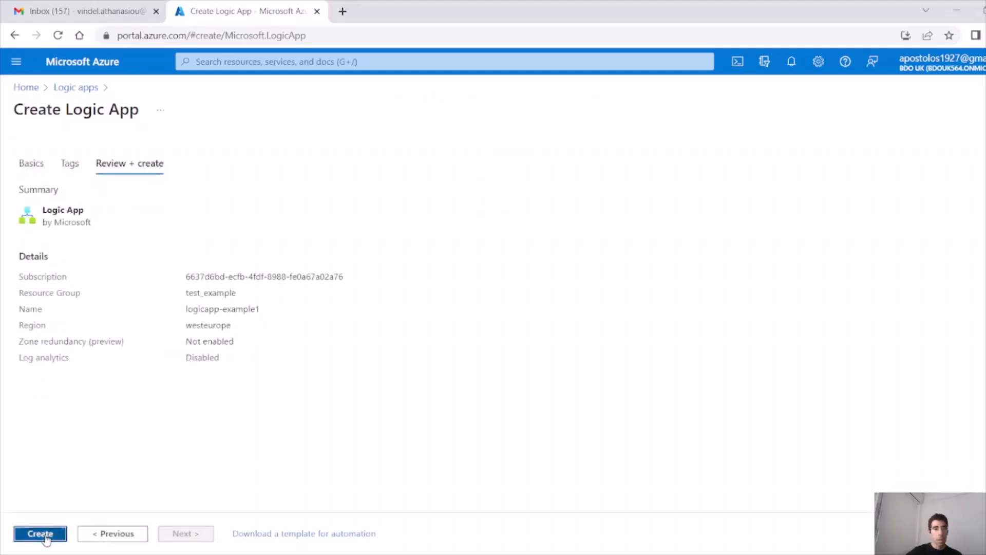
{"action": "left_click", "coordinate": [40, 534]}
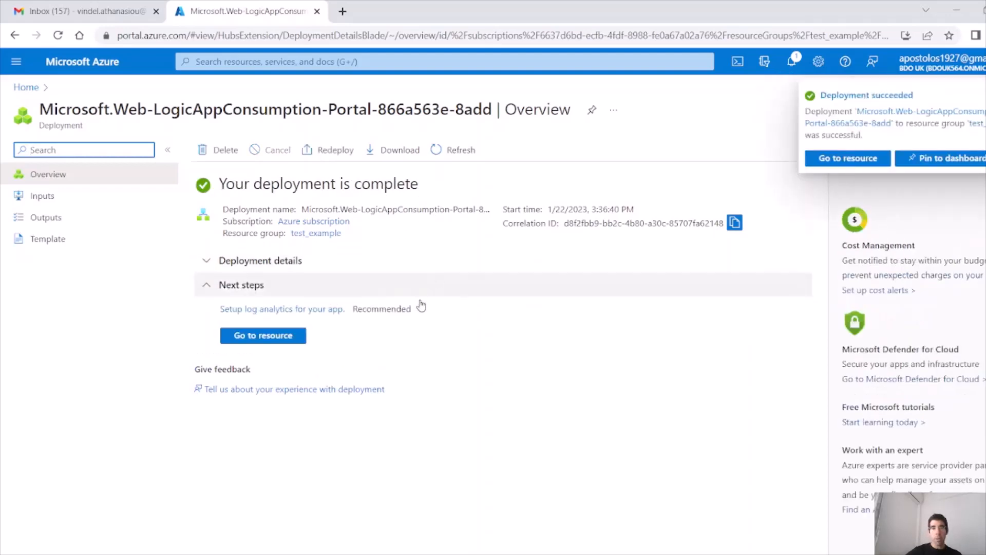
Step: Open the deployed logicapp-example1 and start from the Blank Logic App template
{"action": "left_click", "coordinate": [277, 337]}
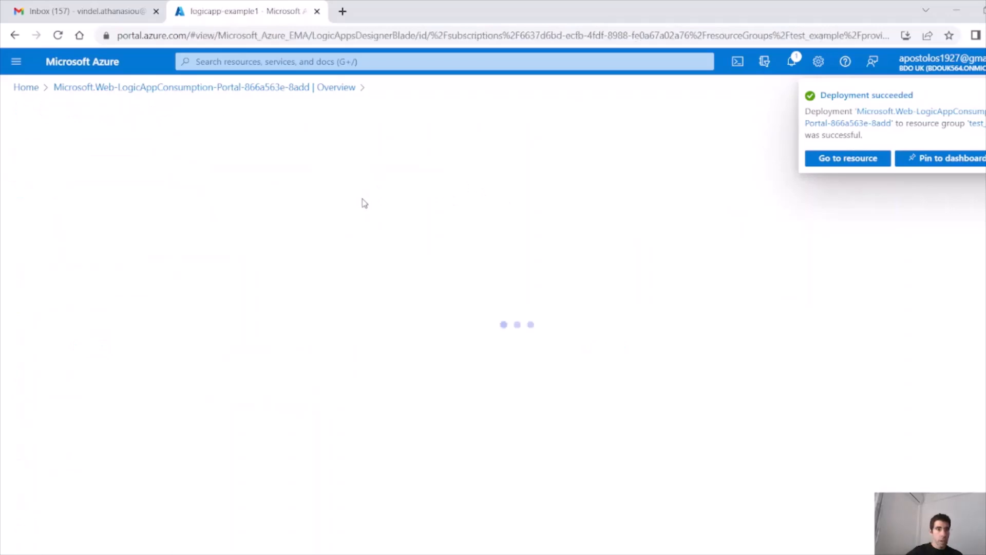
{"action": "scroll", "coordinate": [296, 323], "scroll_direction": "down", "scroll_amount": 6}
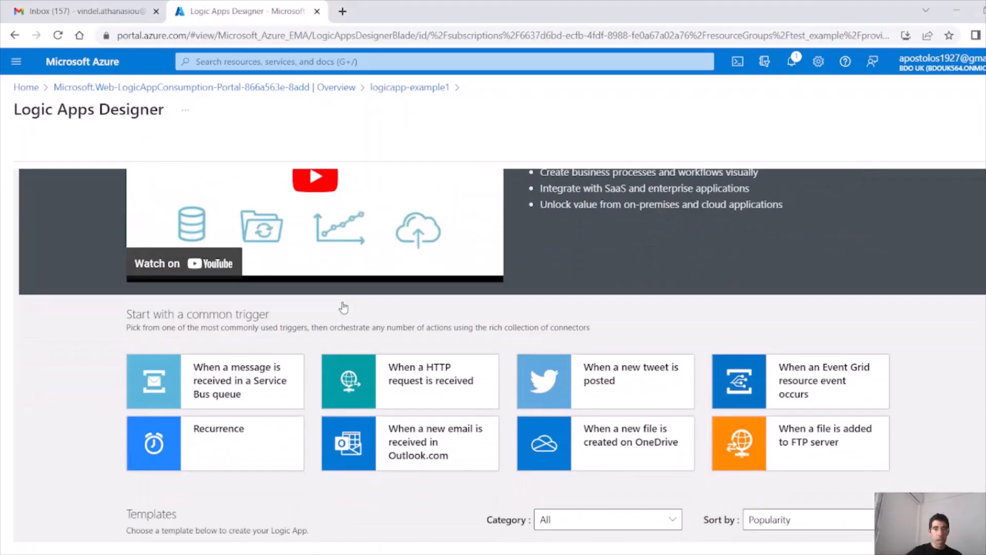
{"action": "left_click", "coordinate": [216, 428]}
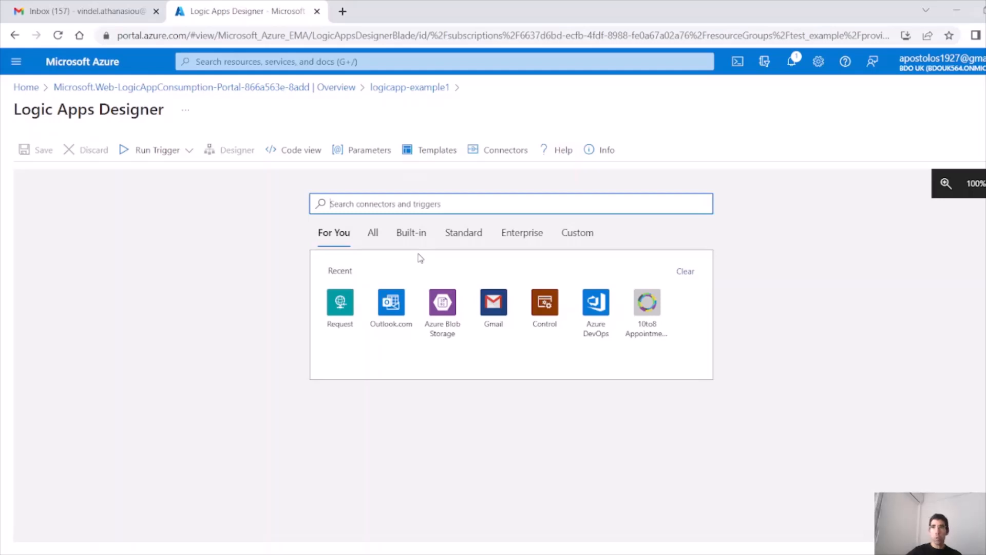
Step: Start the workflow with the Request connector's 'When a HTTP request is received' trigger
{"action": "left_click", "coordinate": [341, 304]}
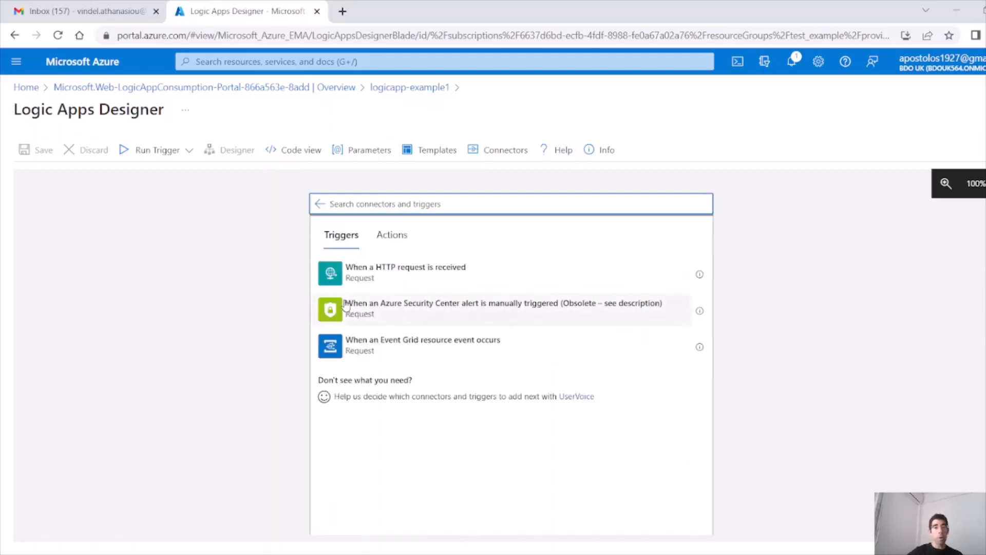
{"action": "left_click", "coordinate": [409, 278]}
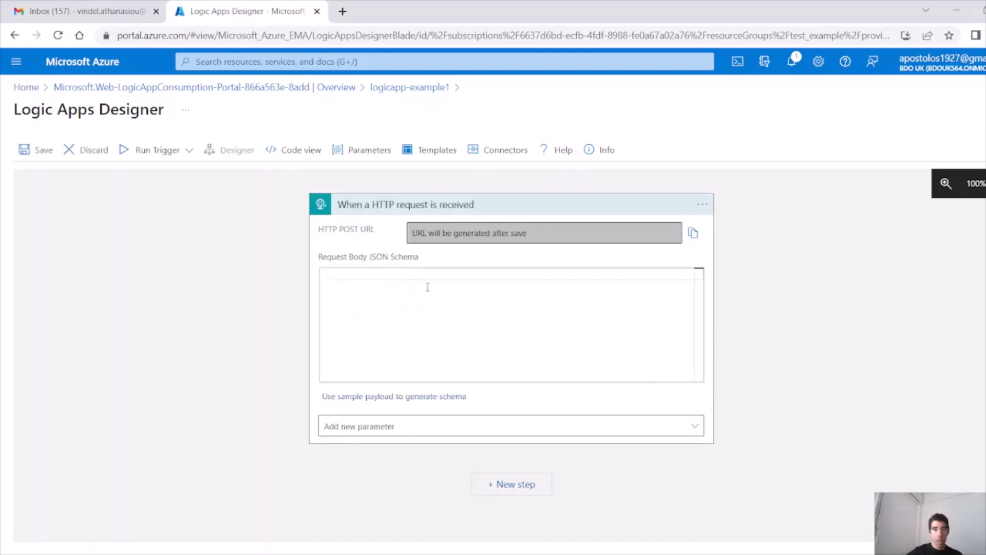
{"action": "left_click", "coordinate": [412, 232]}
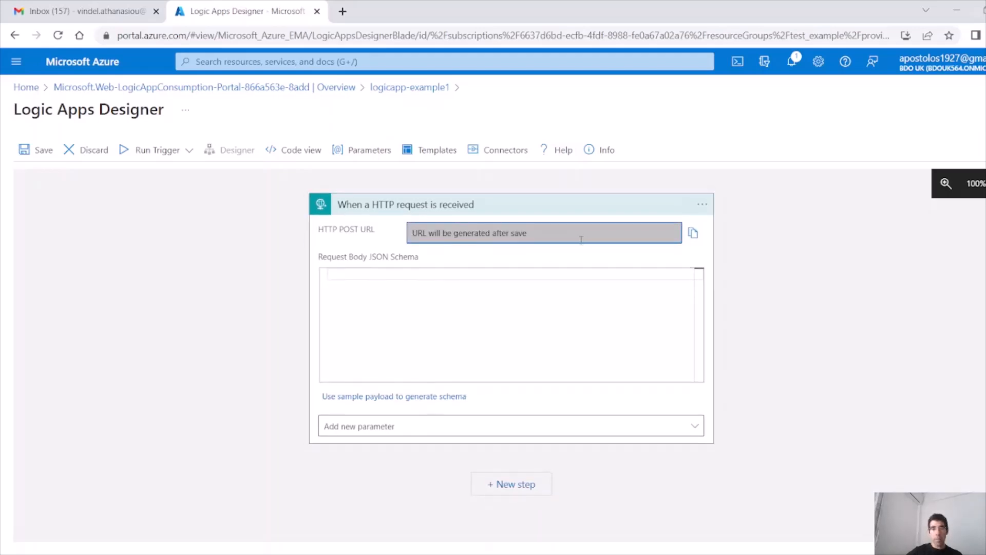
{"action": "left_click_drag", "start_coordinate": [379, 231], "coordinate": [320, 234]}
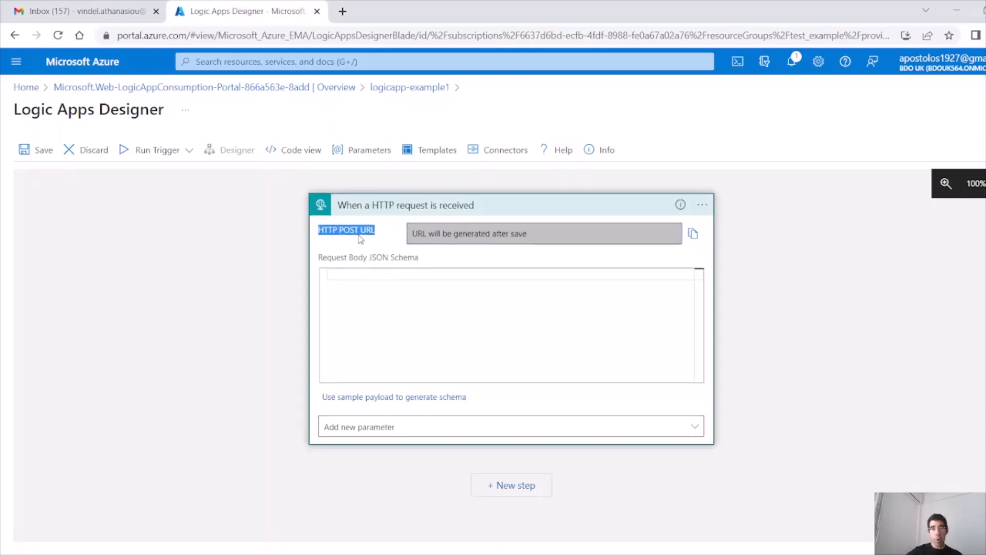
Step: Set the trigger's Method to GET and Relative path to /{item}
{"action": "left_click", "coordinate": [494, 428]}
{"action": "left_click", "coordinate": [336, 490]}
{"action": "scroll", "coordinate": [662, 393], "scroll_direction": "down", "scroll_amount": 1}
{"action": "left_click", "coordinate": [601, 364]}
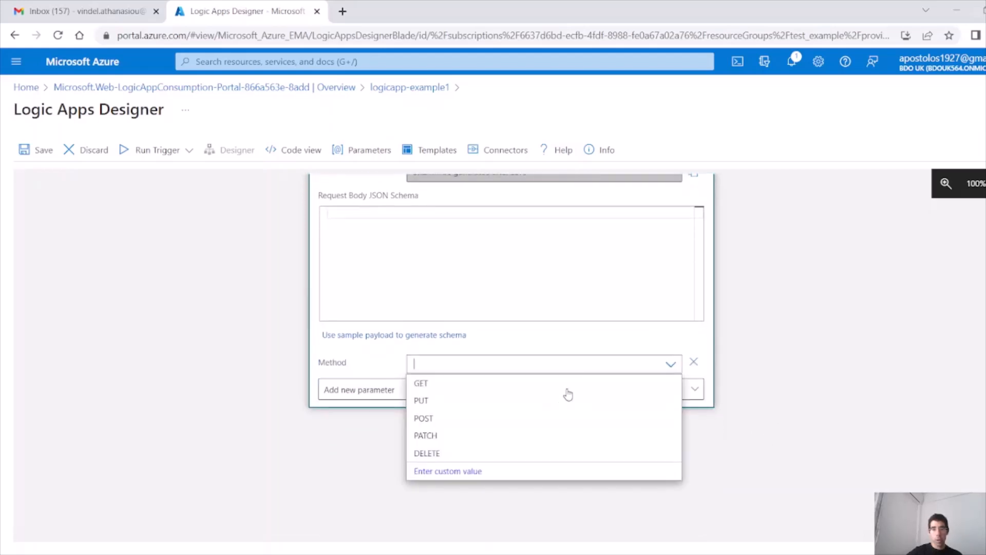
{"action": "left_click", "coordinate": [433, 385]}
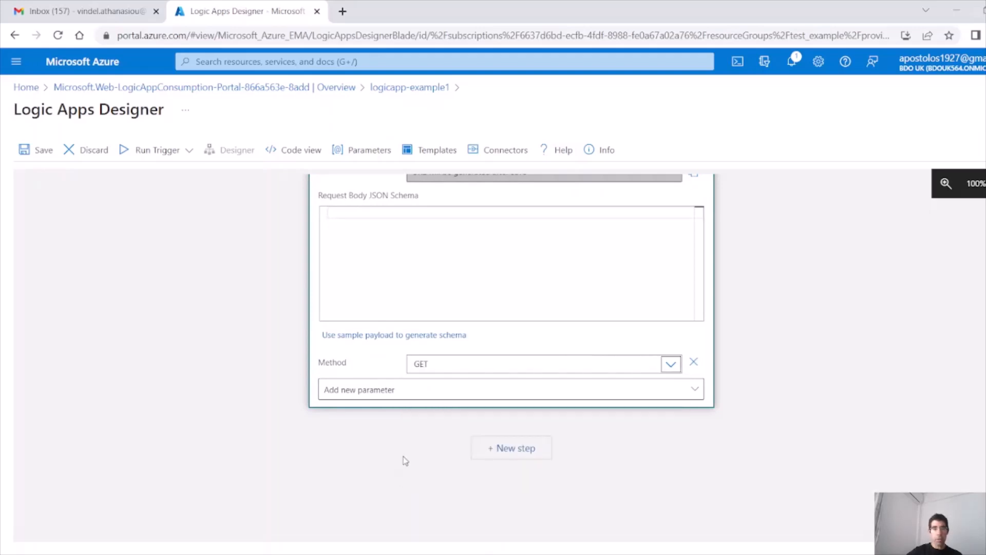
{"action": "left_click", "coordinate": [689, 392]}
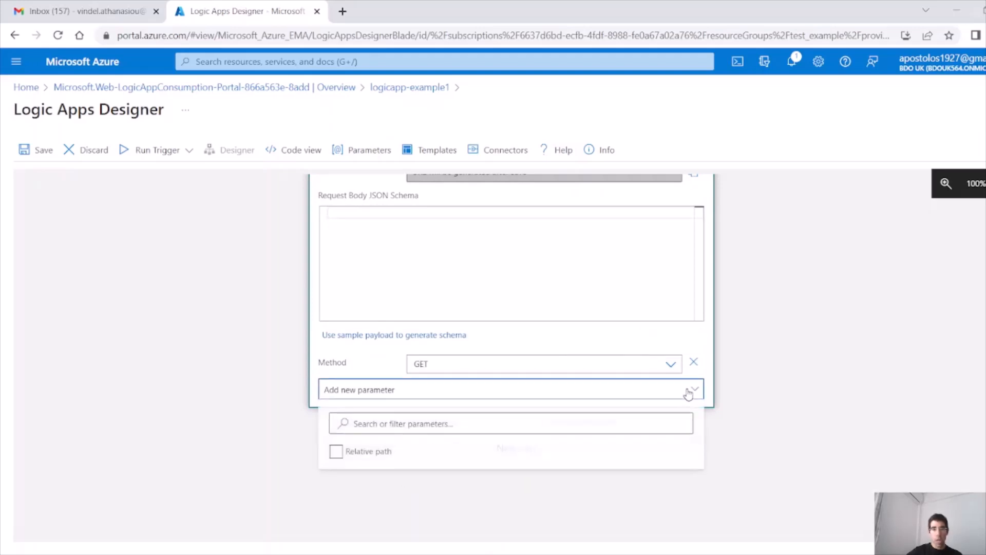
{"action": "left_click", "coordinate": [336, 452]}
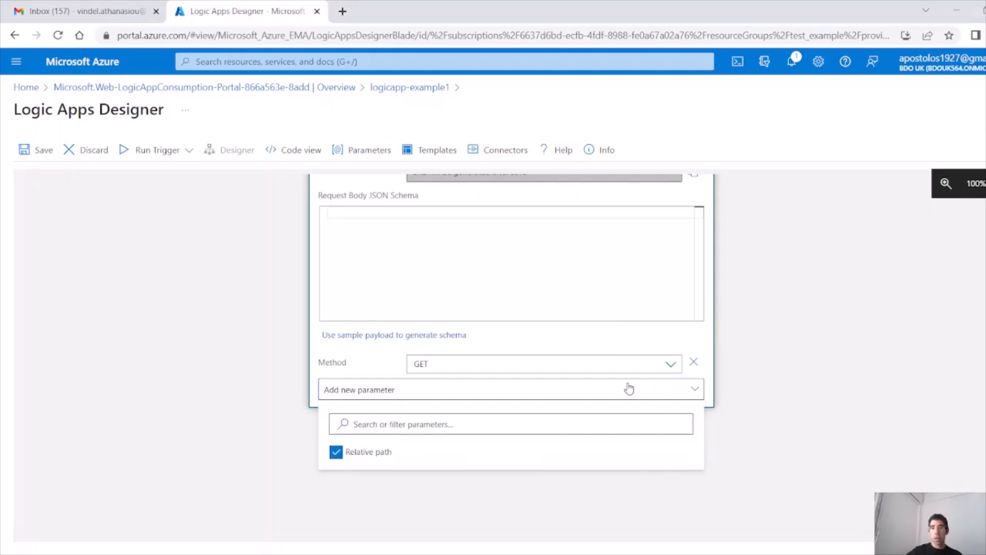
{"action": "left_click", "coordinate": [657, 343]}
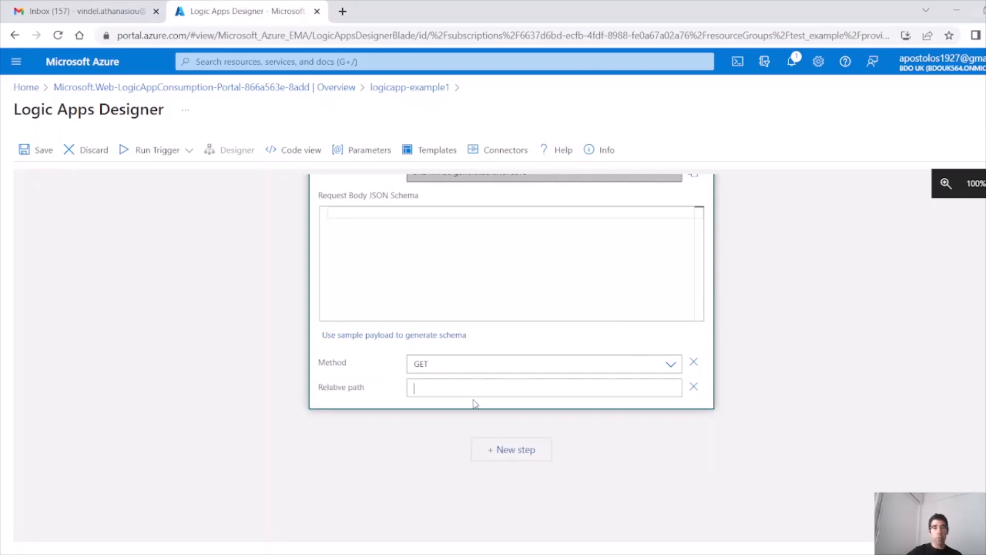
{"action": "left_click", "coordinate": [467, 391]}
{"action": "type", "text": "/{item}"}
{"action": "scroll", "coordinate": [464, 370], "scroll_direction": "up", "scroll_amount": 1}
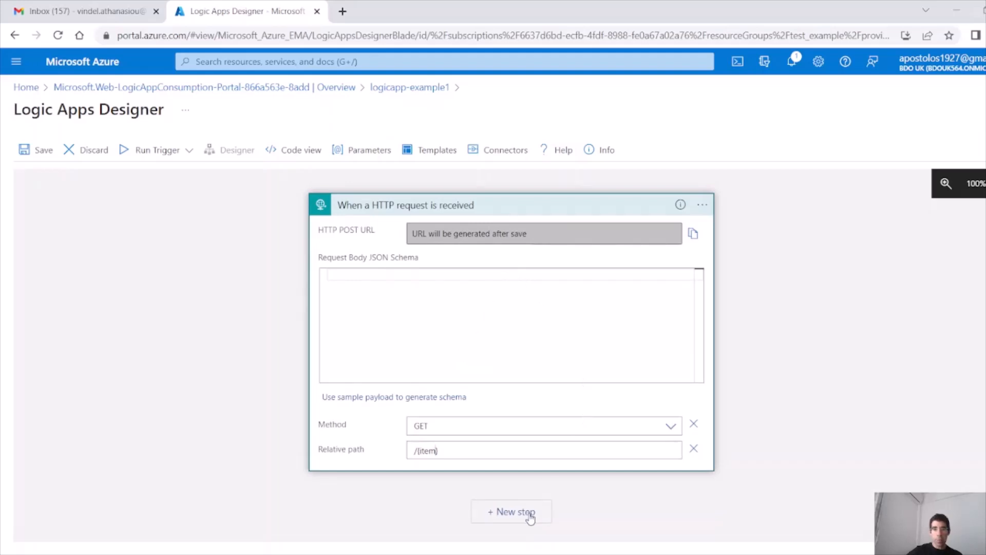
{"action": "left_click", "coordinate": [530, 516]}
Step: Add a Response action with header Content-type: application/json
{"action": "scroll", "coordinate": [578, 454], "scroll_direction": "down", "scroll_amount": 1}
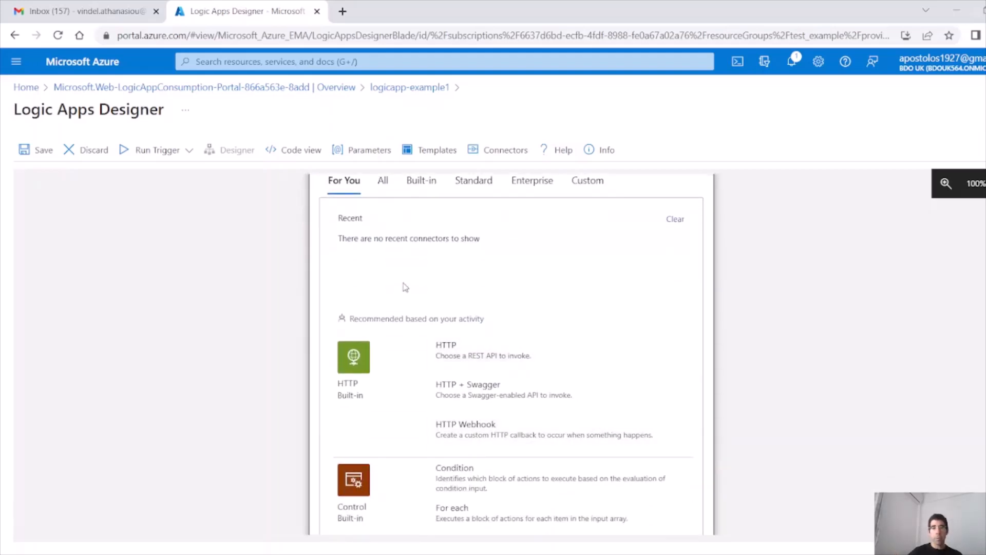
{"action": "scroll", "coordinate": [405, 287], "scroll_direction": "up", "scroll_amount": 2}
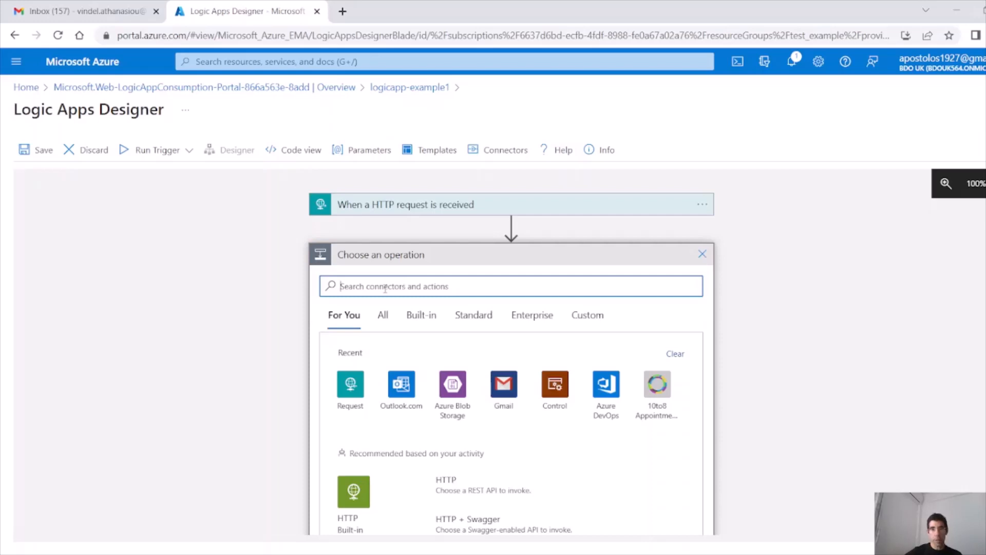
{"action": "left_click", "coordinate": [350, 383]}
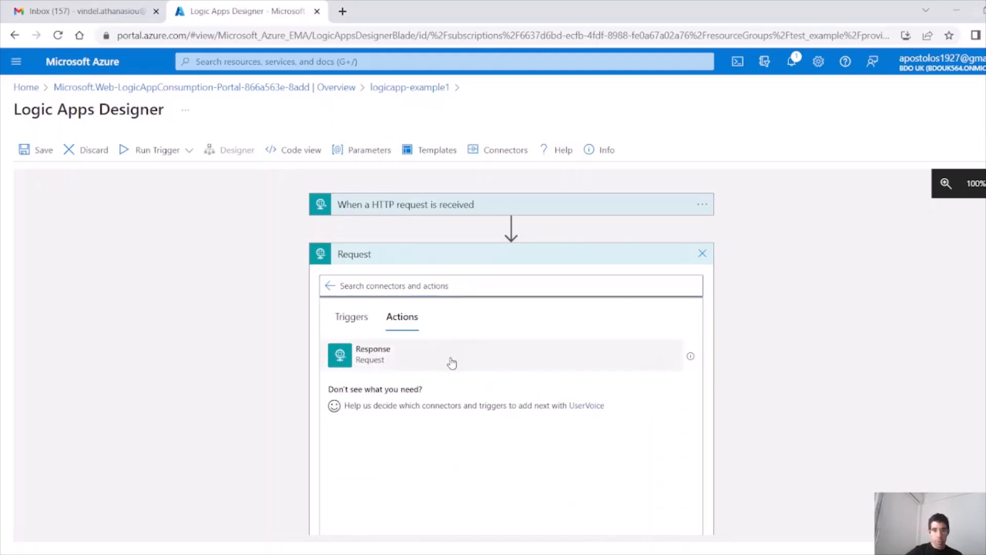
{"action": "left_click", "coordinate": [451, 360]}
{"action": "left_click", "coordinate": [487, 307]}
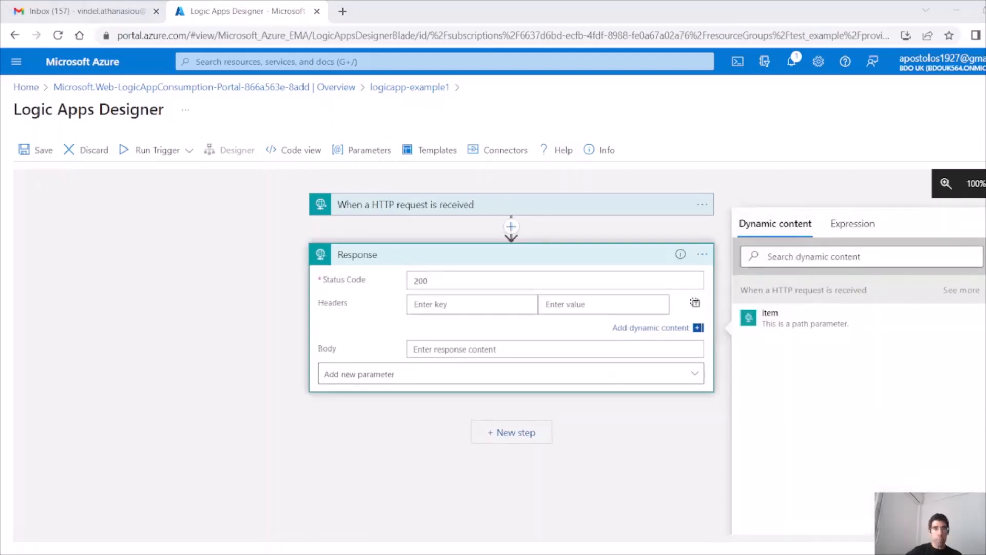
{"action": "type", "text": "Content-type"}
{"action": "left_click", "coordinate": [587, 309]}
{"action": "type", "text": "application/json"}
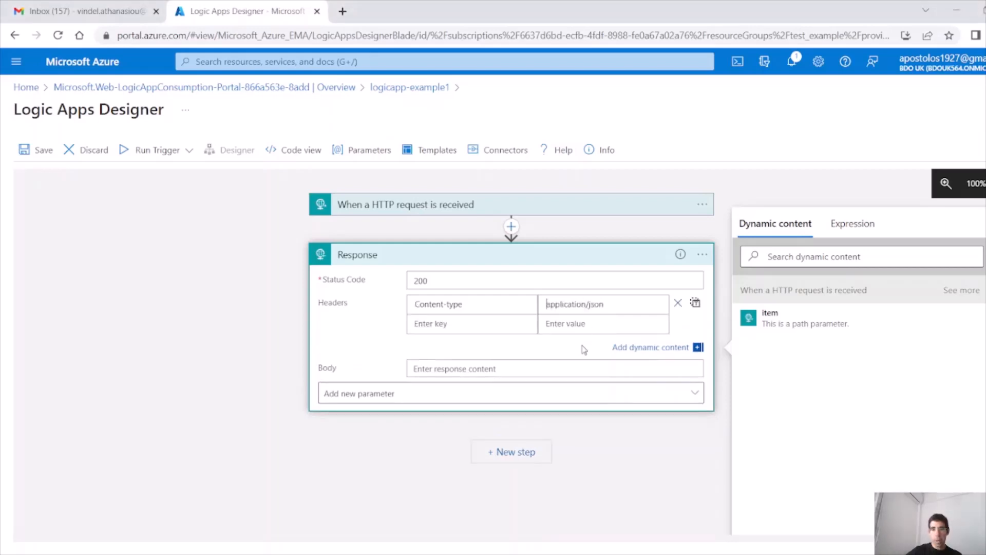
Step: Set the Response body to {"Status":"success"} and save the logic app
{"action": "left_click", "coordinate": [472, 368]}
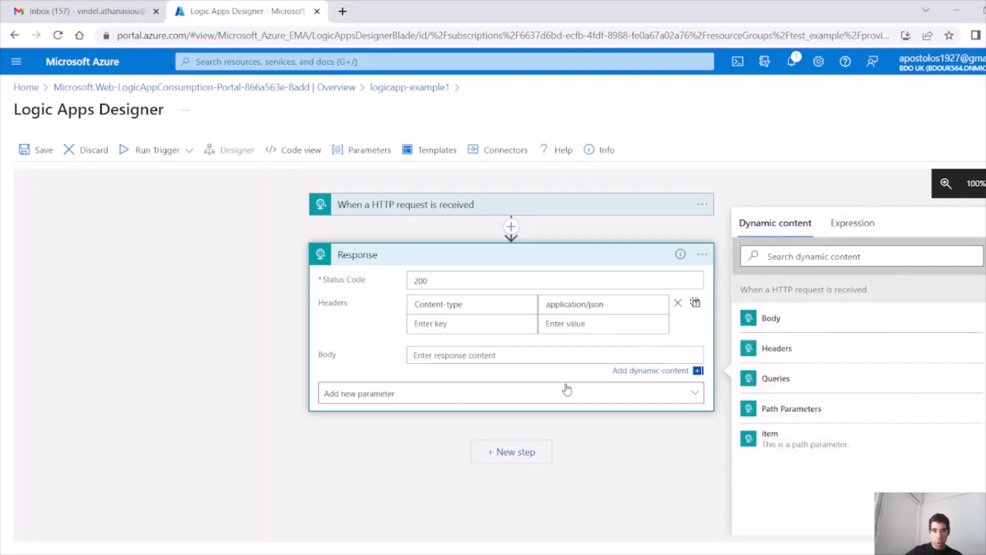
{"action": "type", "text": "{}"}
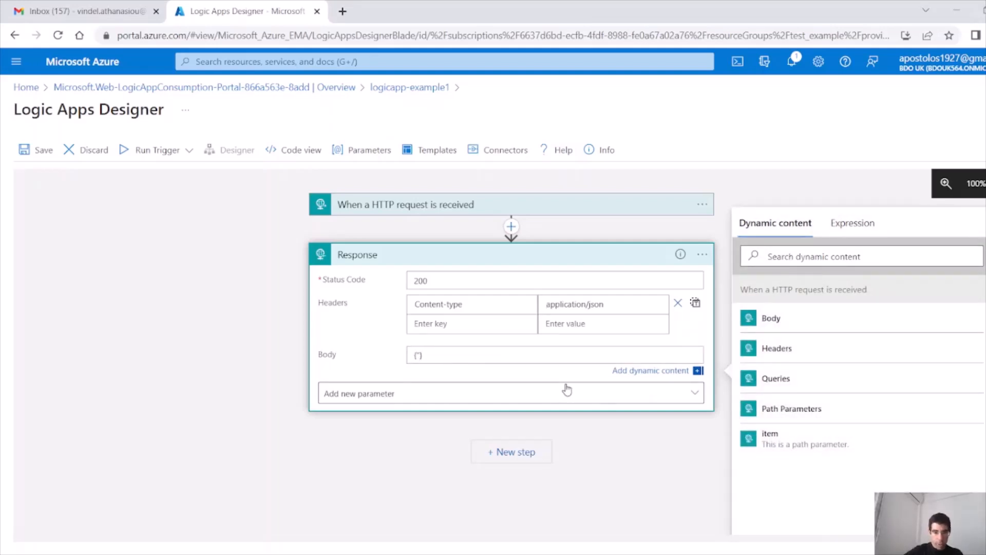
{"action": "type", "text": "\"Status\":\"success"}
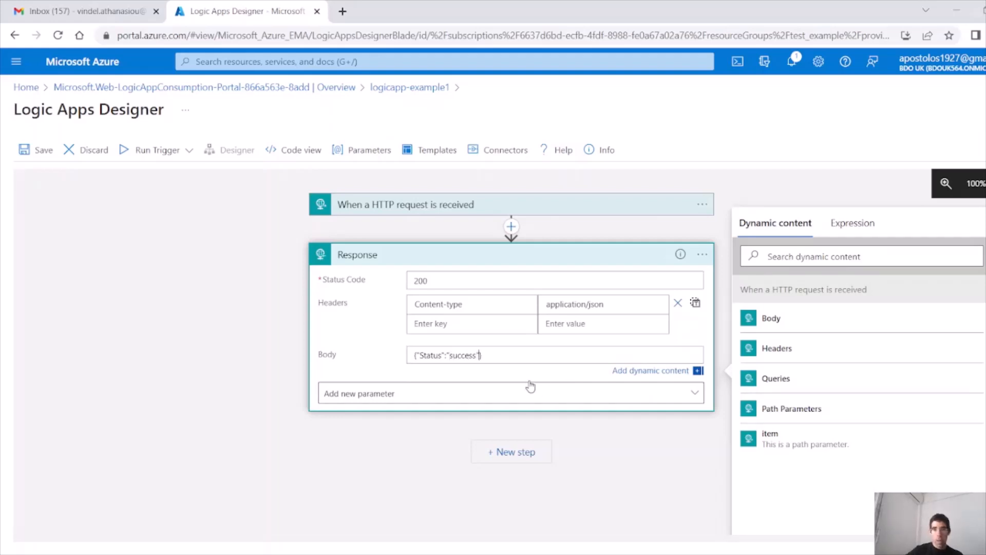
{"action": "left_click", "coordinate": [196, 221]}
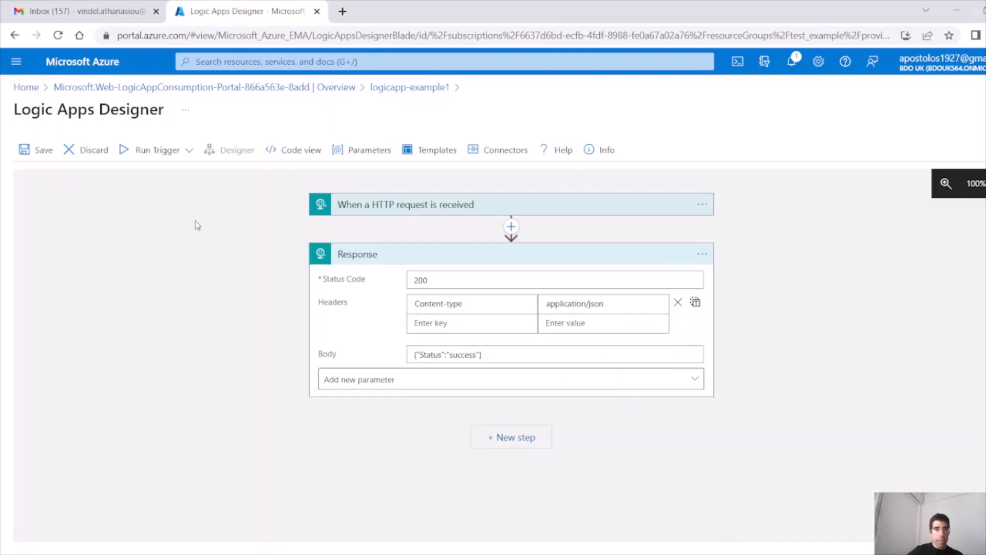
{"action": "left_click", "coordinate": [40, 153]}
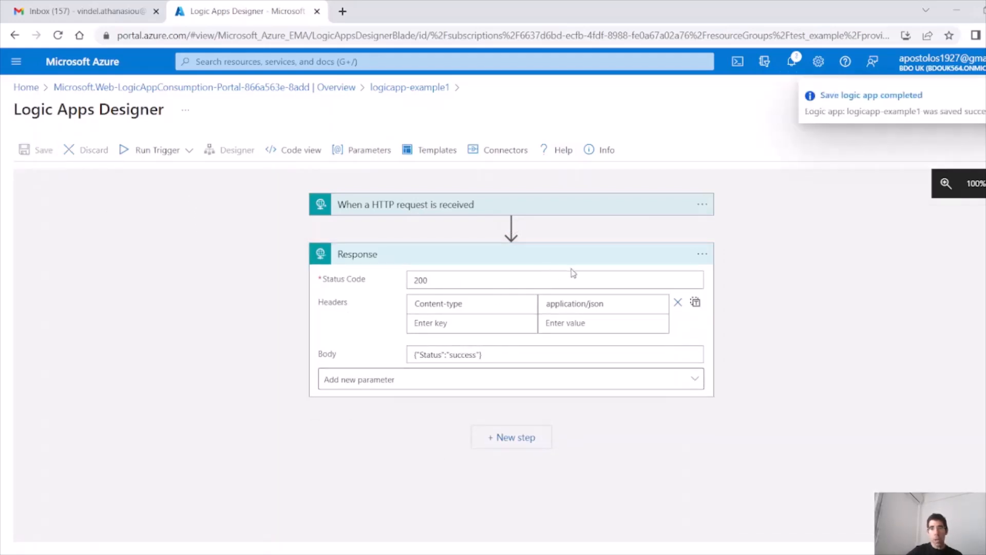
Step: Expand 'When a HTTP request is received', copy its HTTP GET URL, and open a new tab
{"action": "left_click", "coordinate": [456, 205]}
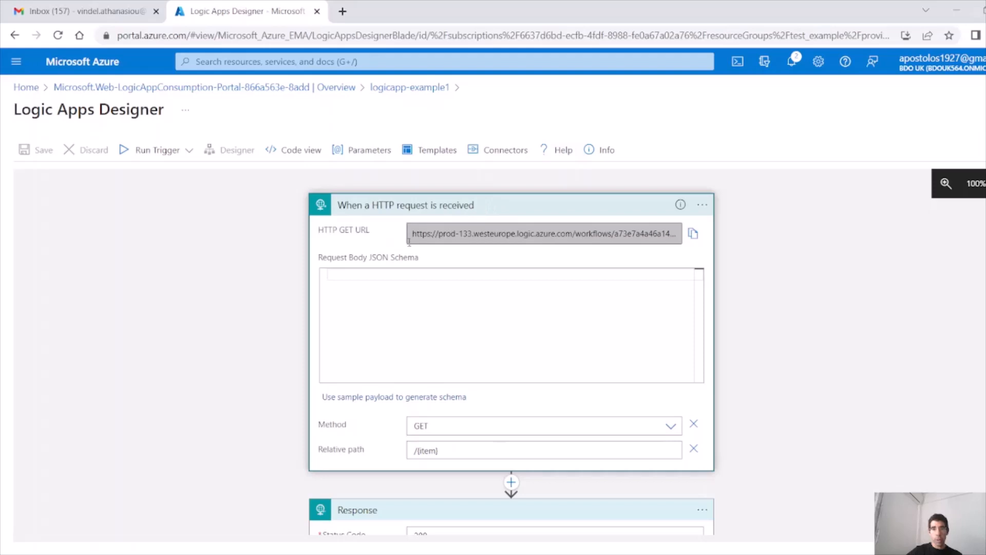
{"action": "left_click_drag", "start_coordinate": [413, 234], "coordinate": [679, 234]}
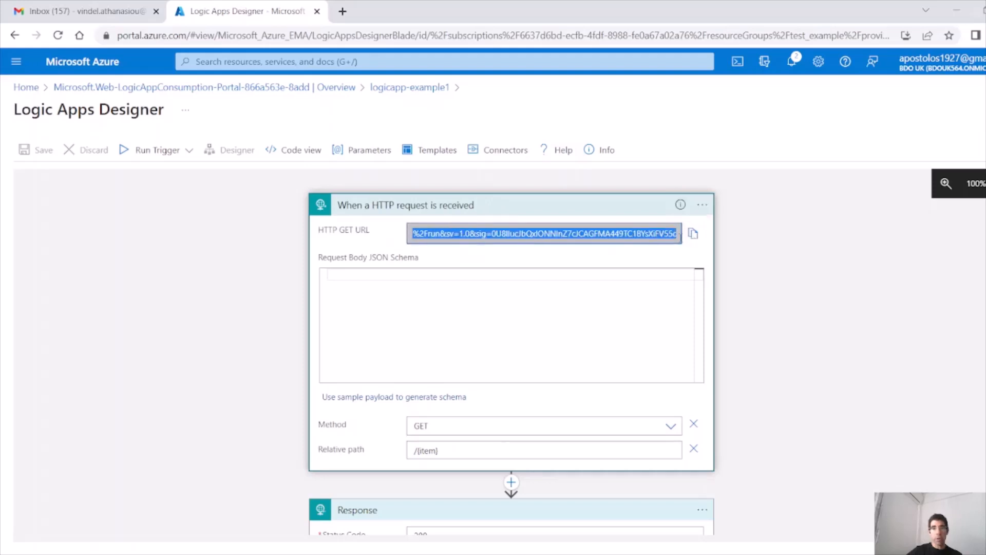
{"action": "left_click", "coordinate": [484, 236]}
{"action": "left_click_drag", "start_coordinate": [415, 234], "coordinate": [676, 235]}
{"action": "left_click", "coordinate": [565, 234]}
{"action": "left_click_drag", "start_coordinate": [383, 229], "coordinate": [316, 231]}
{"action": "left_click_drag", "start_coordinate": [365, 233], "coordinate": [375, 231]}
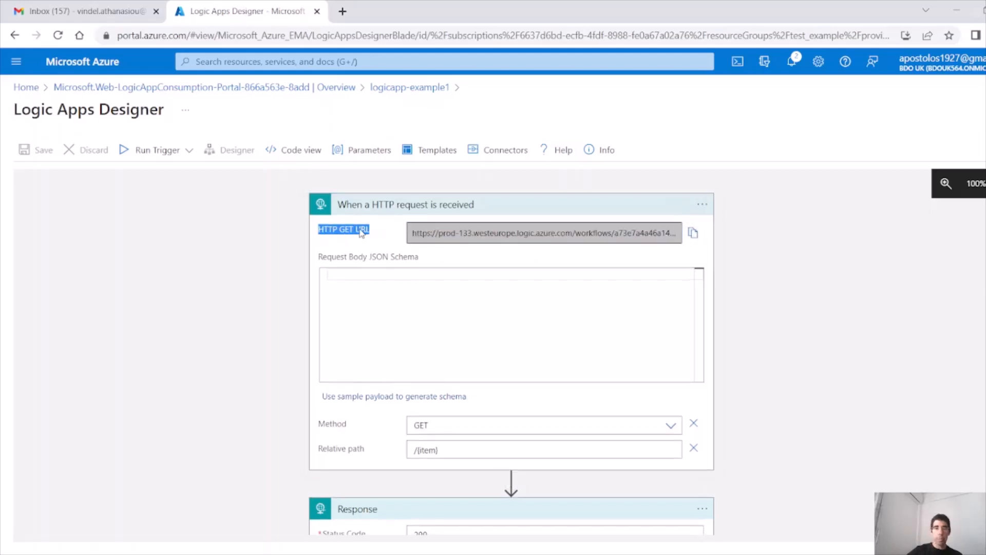
{"action": "left_click_drag", "start_coordinate": [370, 233], "coordinate": [318, 232]}
{"action": "left_click_drag", "start_coordinate": [349, 424], "coordinate": [317, 424]}
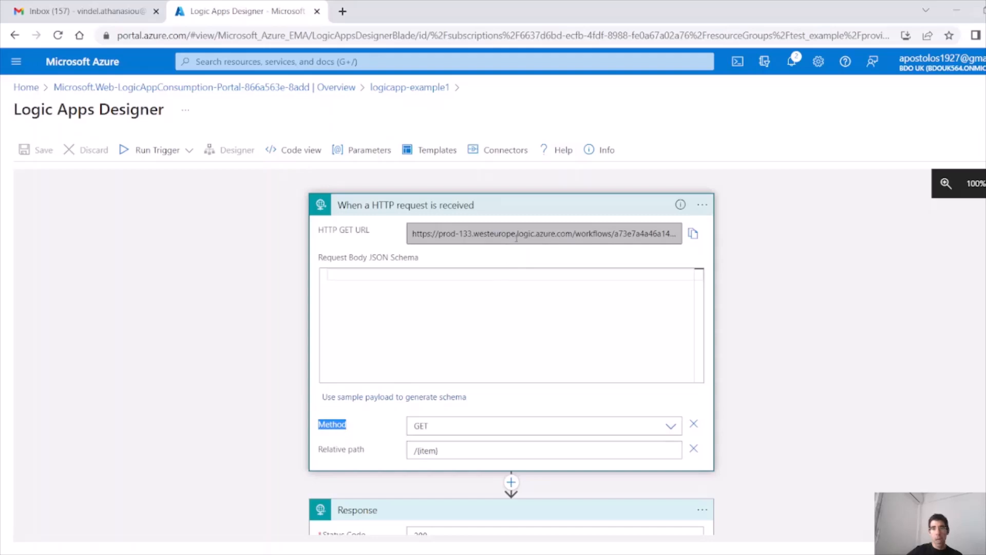
{"action": "left_click", "coordinate": [693, 234]}
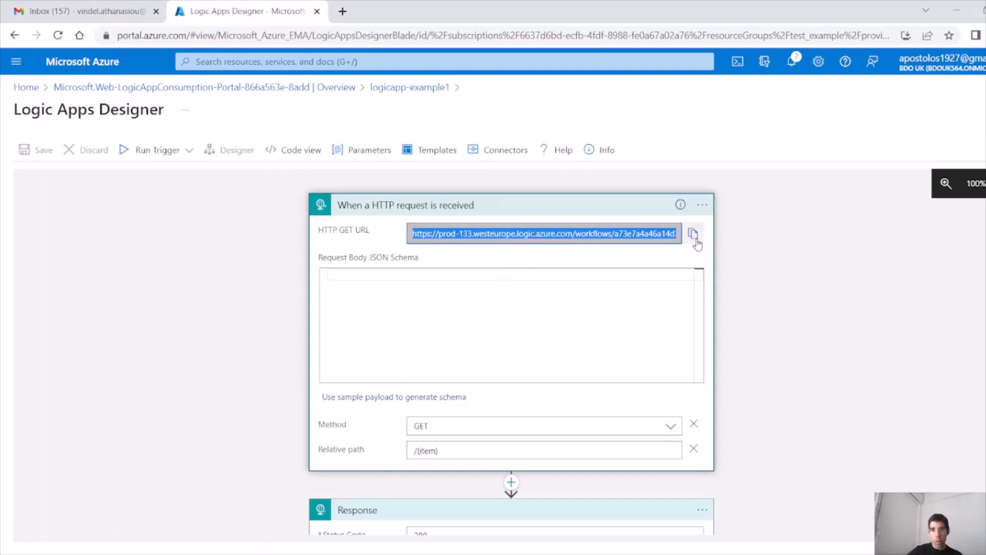
{"action": "left_click", "coordinate": [342, 10]}
Step: Load the workflow URL to see {"Status":"success"}, then make the Response body include the item value
{"action": "key", "text": "ctrl+v"}
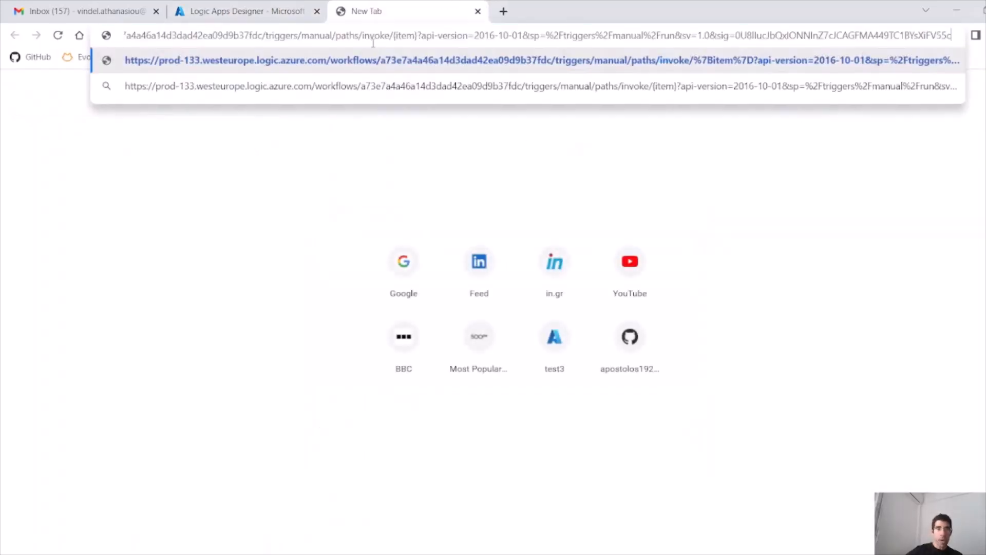
{"action": "key", "text": "Return"}
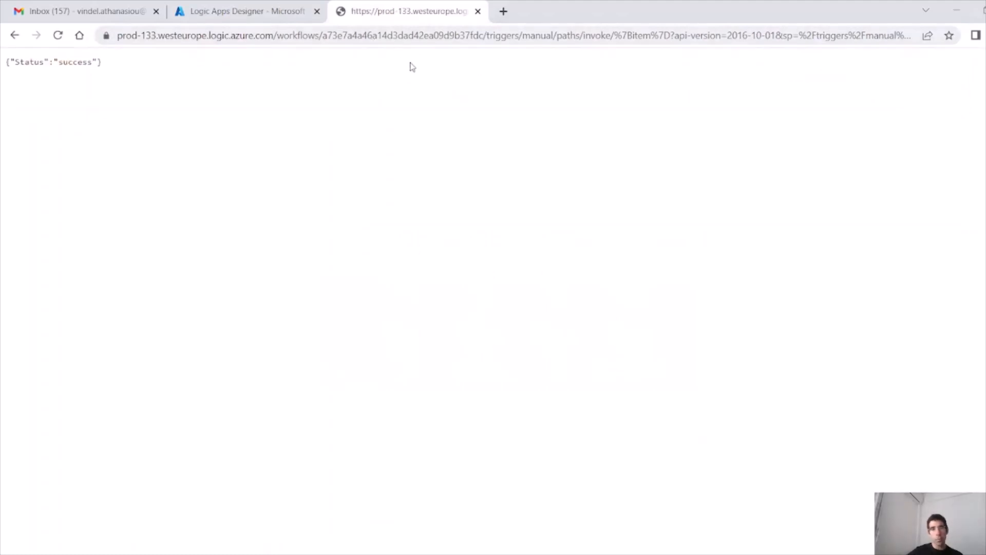
{"action": "left_click_drag", "start_coordinate": [102, 62], "coordinate": [1, 64]}
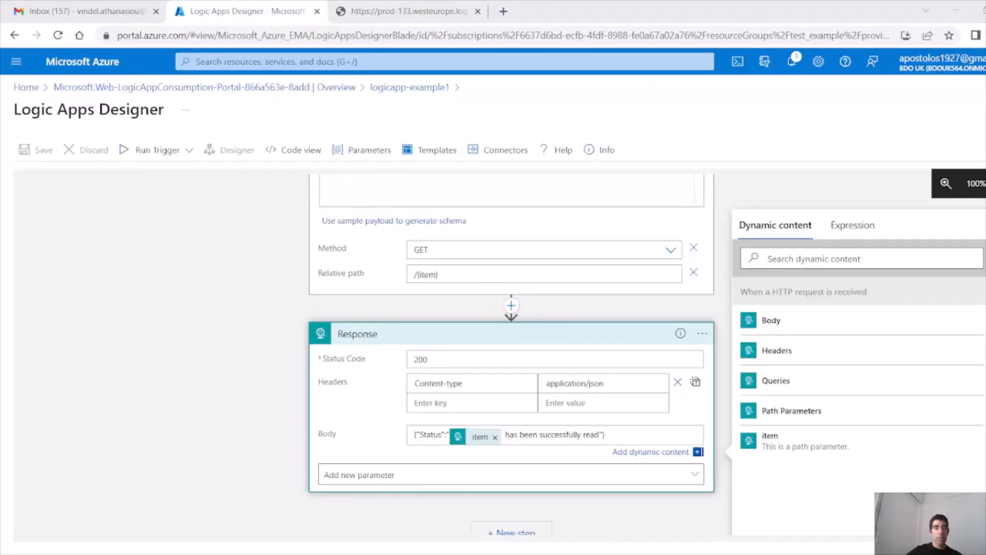
{"action": "left_click", "coordinate": [173, 306]}
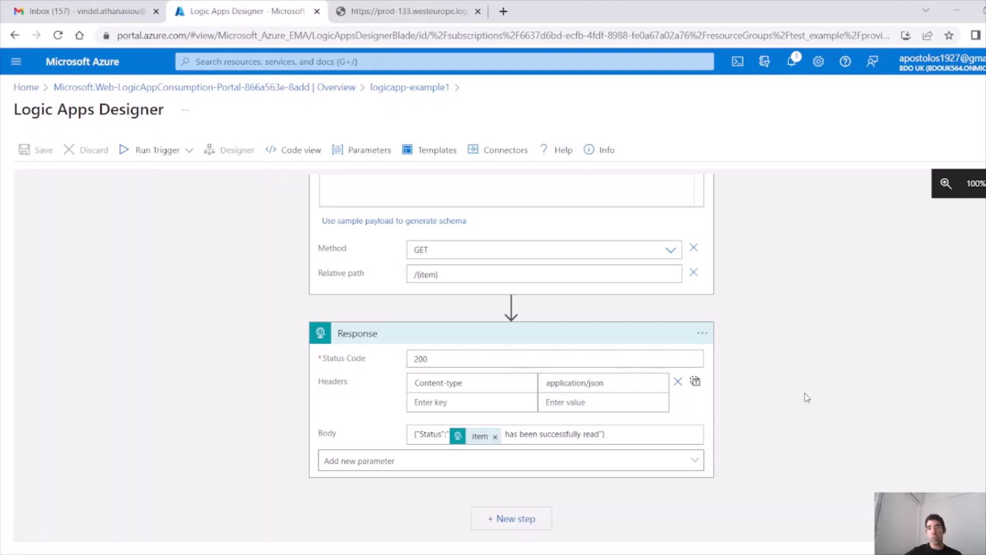
Step: Search for 'switch' and insert the Switch control above the Response step
{"action": "scroll", "coordinate": [804, 401], "scroll_direction": "up", "scroll_amount": 3}
{"action": "scroll", "coordinate": [795, 451], "scroll_direction": "down", "scroll_amount": 3}
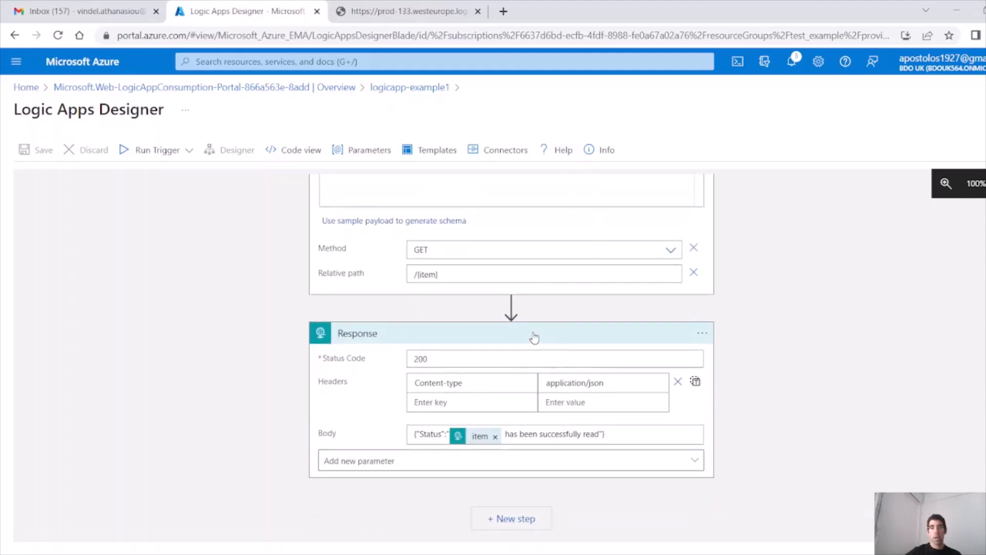
{"action": "left_click", "coordinate": [511, 305]}
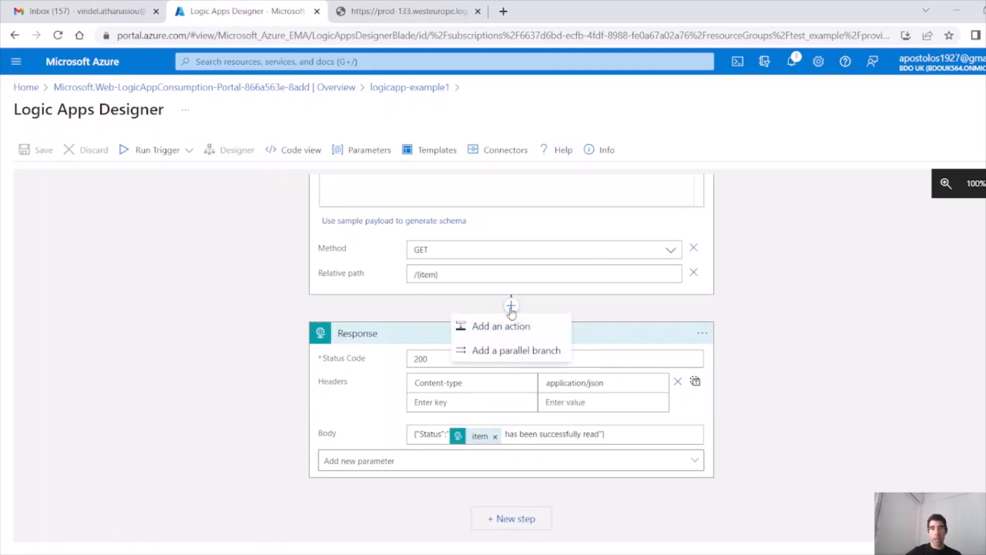
{"action": "left_click", "coordinate": [527, 327]}
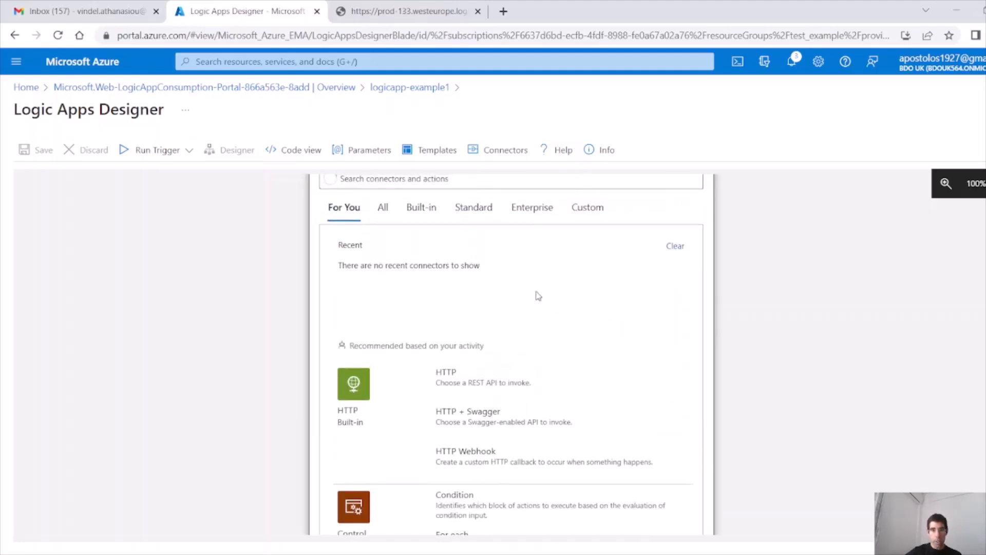
{"action": "left_click", "coordinate": [386, 286]}
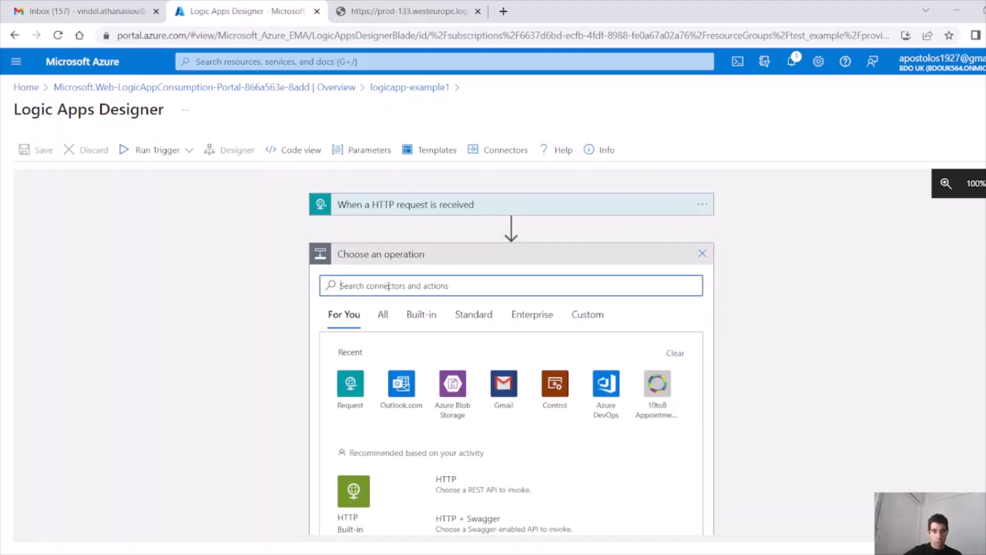
{"action": "type", "text": "switch"}
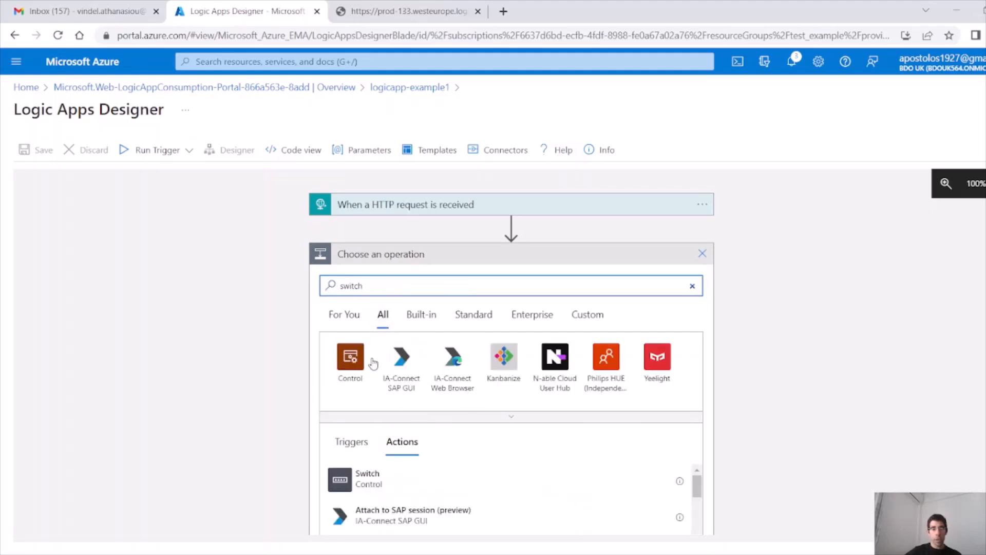
{"action": "scroll", "coordinate": [522, 396], "scroll_direction": "down", "scroll_amount": 3}
{"action": "scroll", "coordinate": [519, 392], "scroll_direction": "down", "scroll_amount": 5}
{"action": "scroll", "coordinate": [519, 392], "scroll_direction": "up", "scroll_amount": 5}
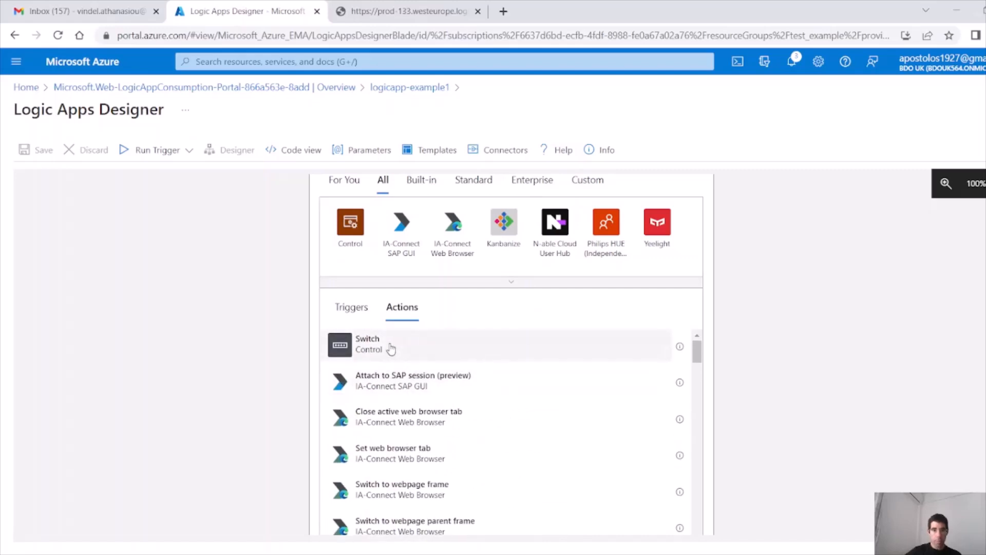
{"action": "left_click", "coordinate": [441, 350]}
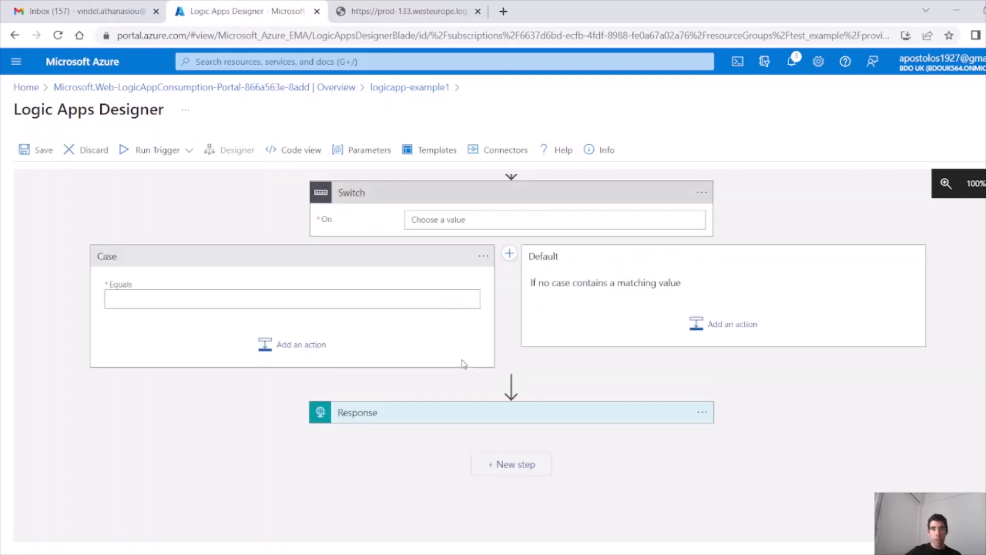
{"action": "scroll", "coordinate": [465, 361], "scroll_direction": "up", "scroll_amount": 1}
{"action": "left_click", "coordinate": [467, 281]}
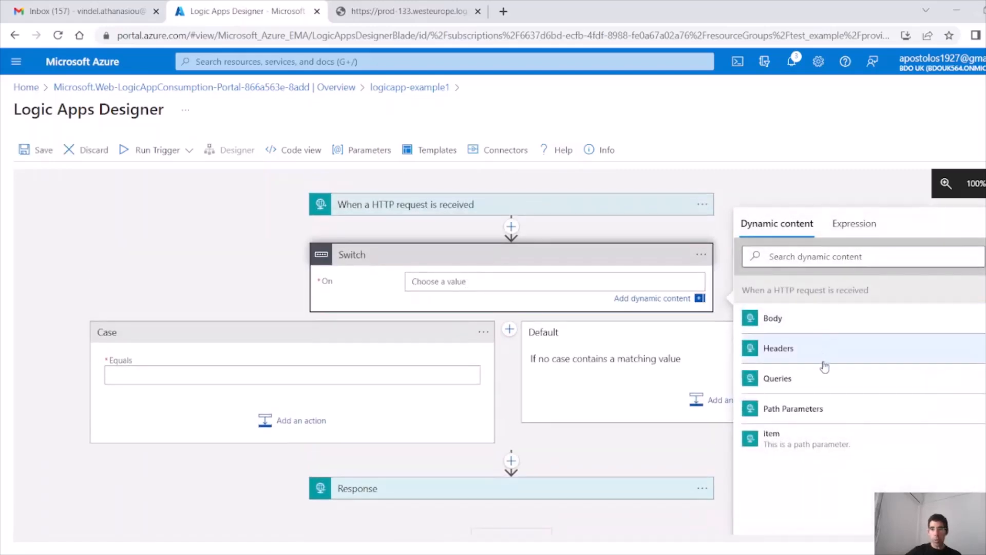
Step: Switch on the item value, set the first case to book, and add a Request action
{"action": "left_click", "coordinate": [791, 440]}
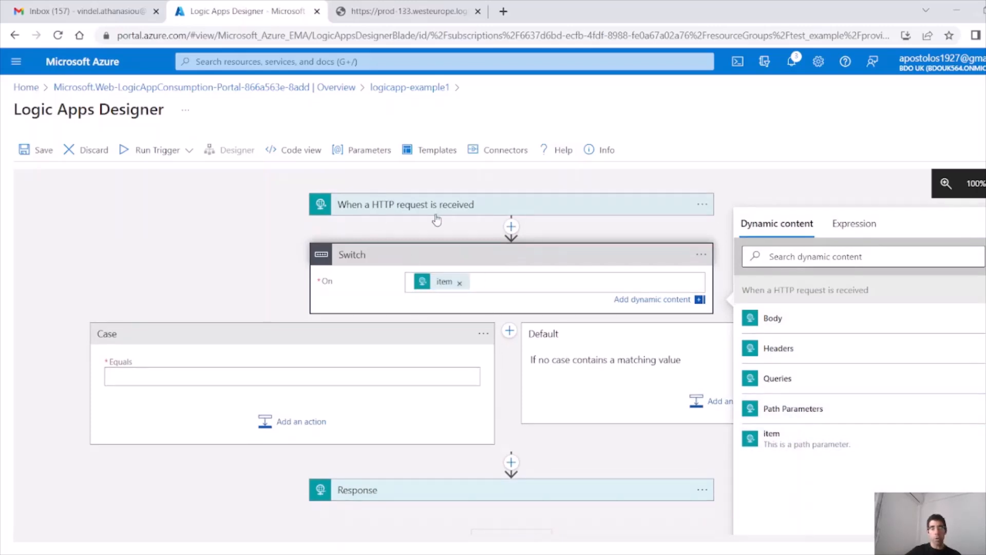
{"action": "left_click", "coordinate": [264, 381]}
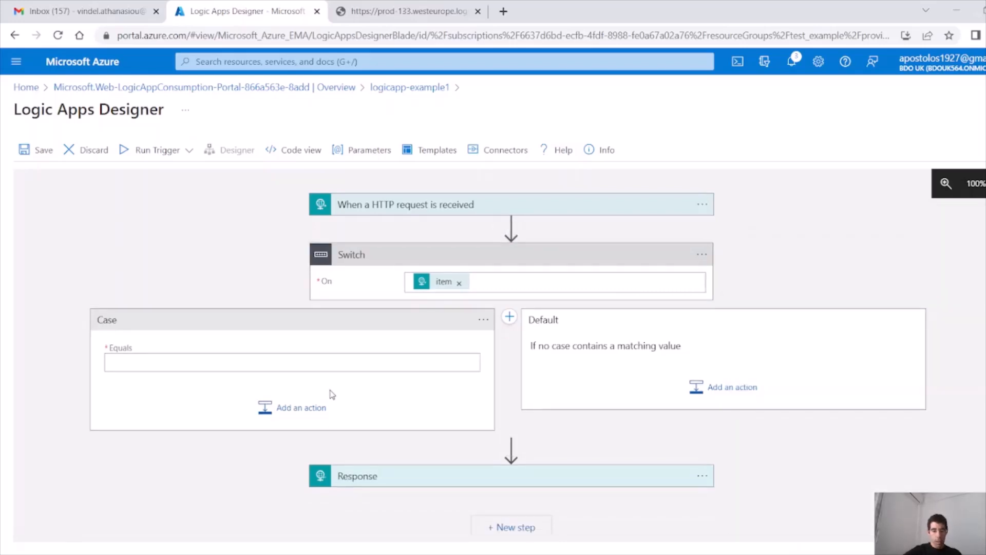
{"action": "type", "text": "book"}
{"action": "left_click", "coordinate": [307, 411]}
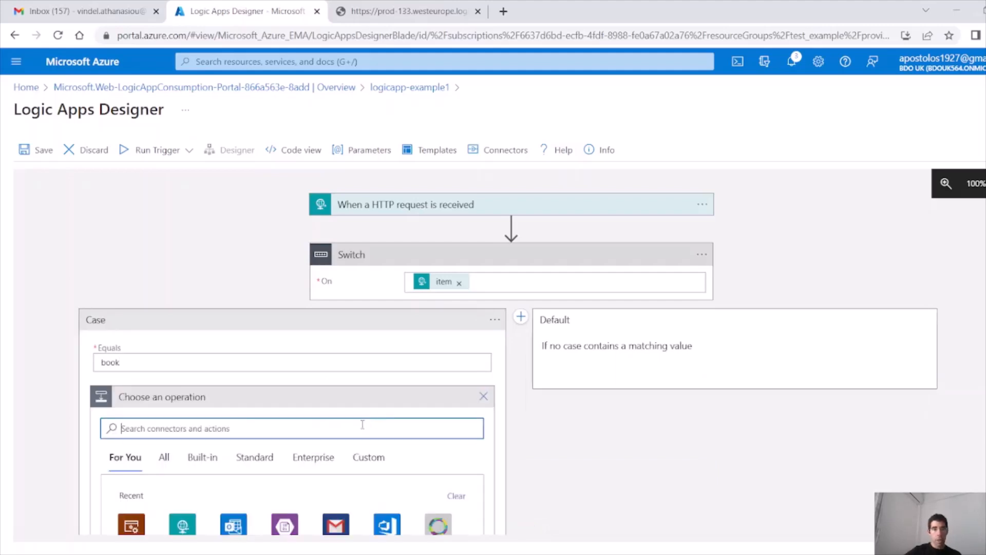
{"action": "left_click", "coordinate": [184, 395]}
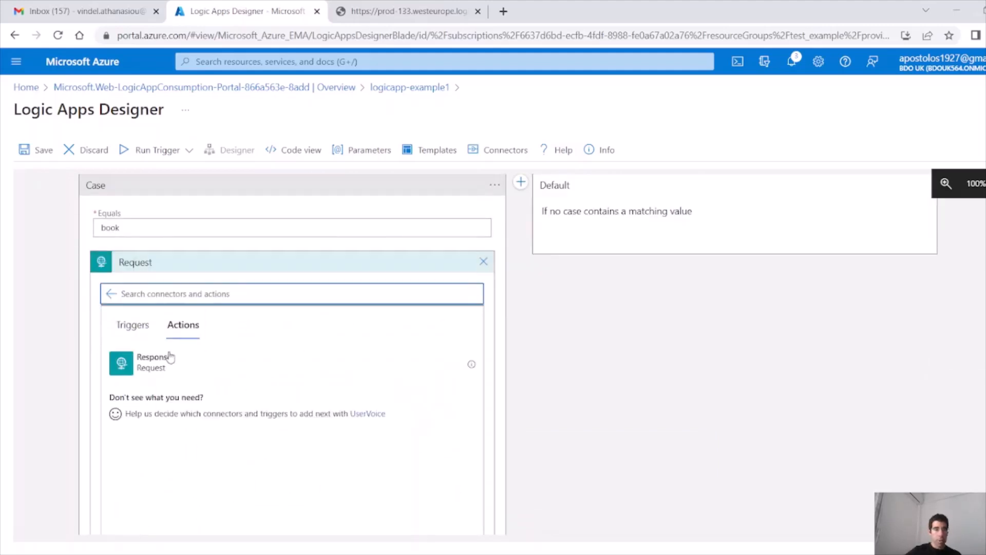
Step: Add Response 2 to the book case with body {"Status":"the item is" plus item}
{"action": "left_click", "coordinate": [271, 371]}
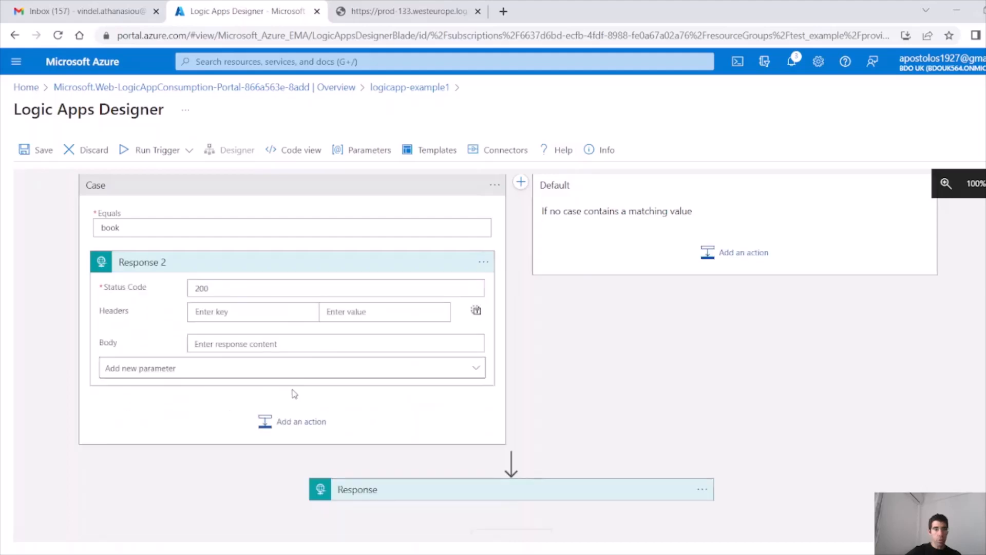
{"action": "left_click", "coordinate": [247, 312]}
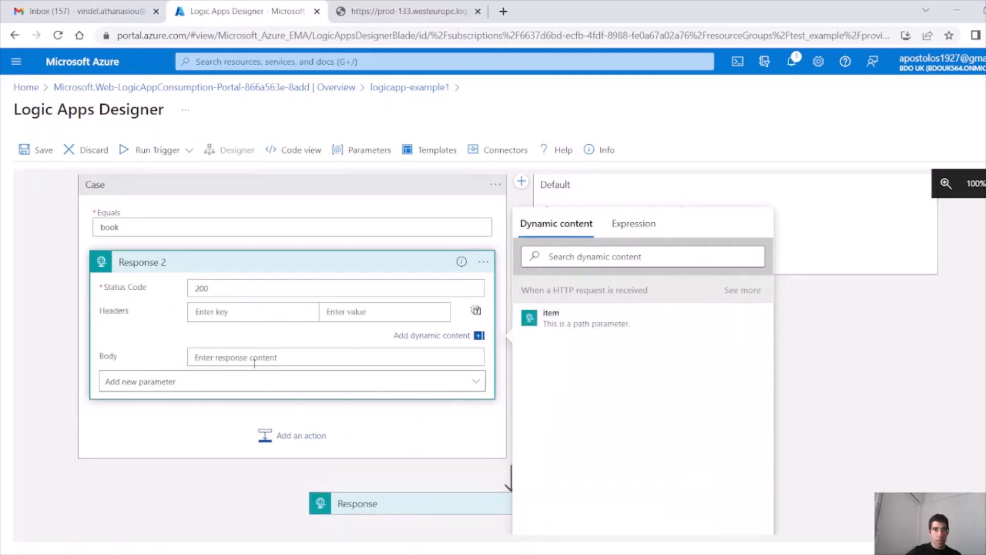
{"action": "left_click", "coordinate": [308, 357]}
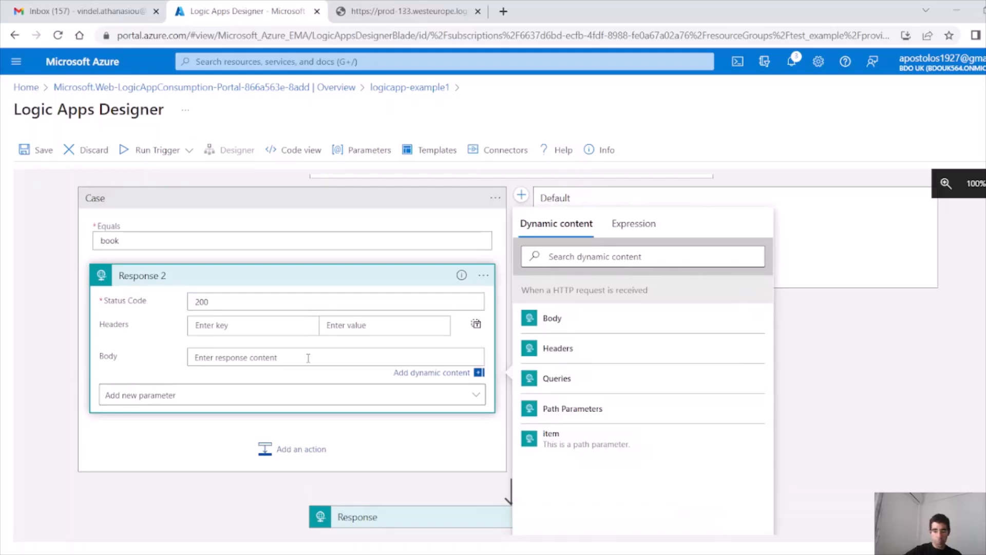
{"action": "type", "text": "{"}
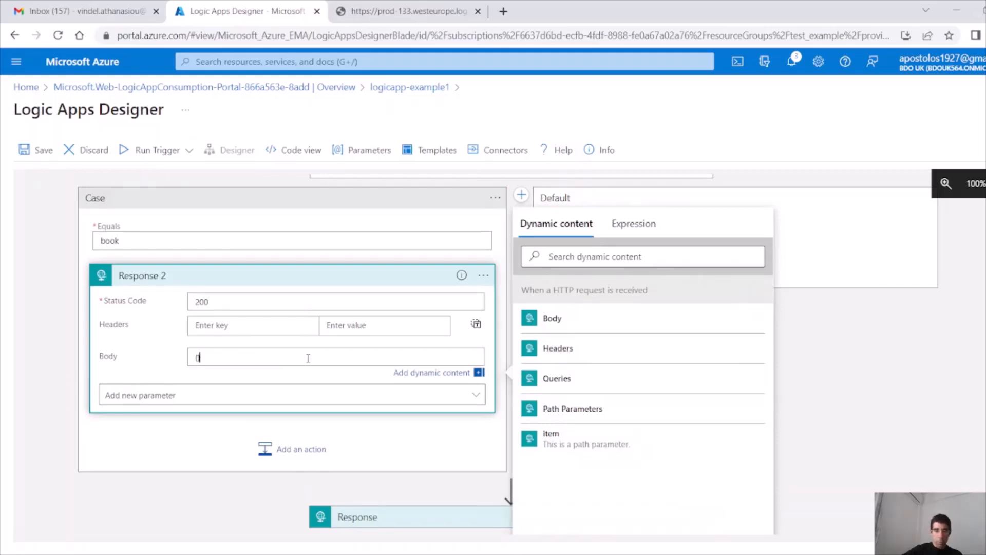
{"action": "type", "text": "\""}
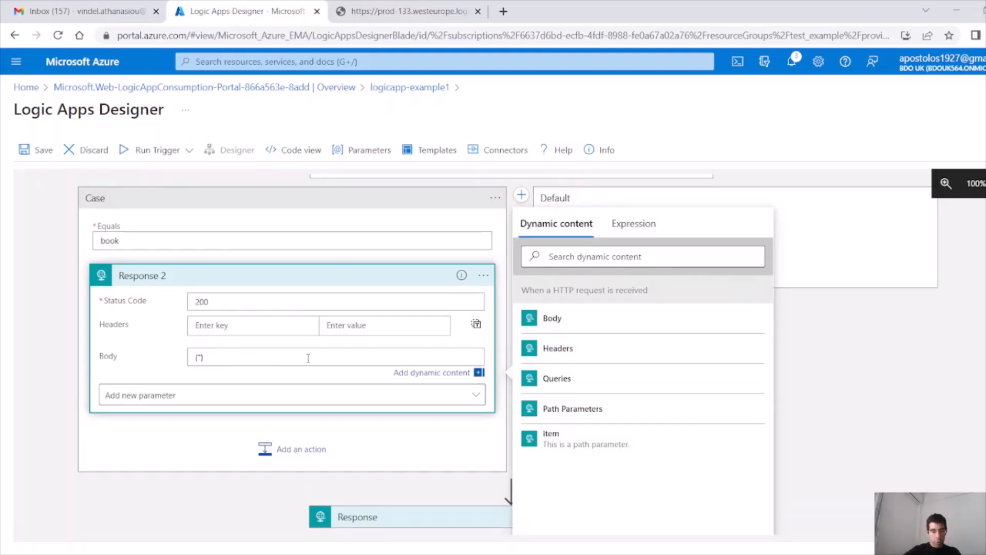
{"action": "type", "text": "Status\":"}
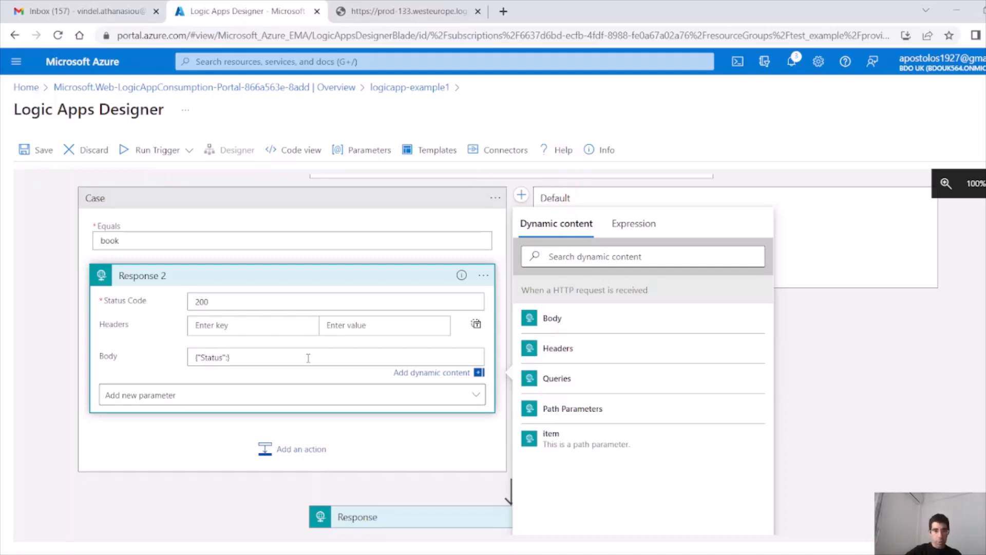
{"action": "type", "text": "\"the item is"}
{"action": "left_click", "coordinate": [596, 440]}
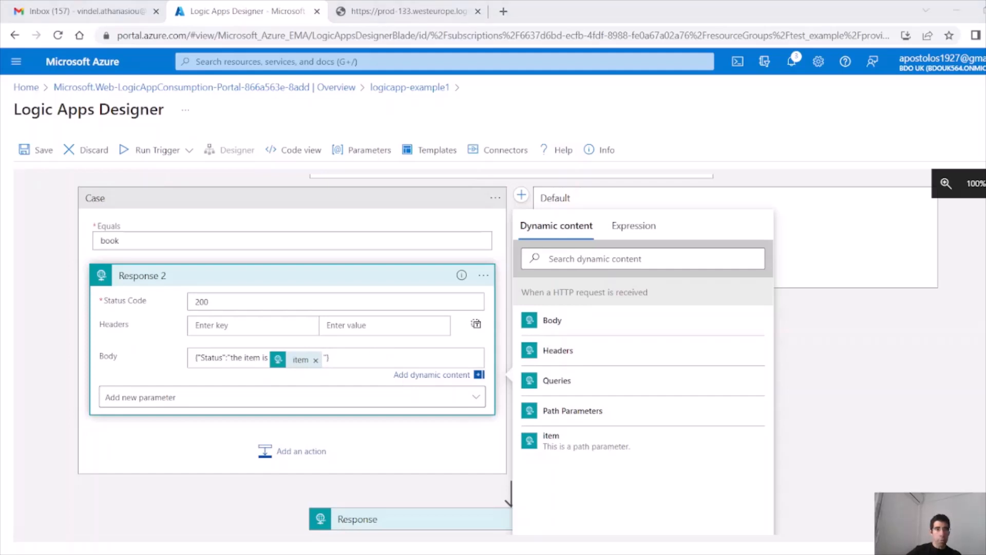
Step: Give Response 2 the header Content-type: application/json
{"action": "left_click", "coordinate": [222, 330]}
{"action": "type", "text": "Content-type"}
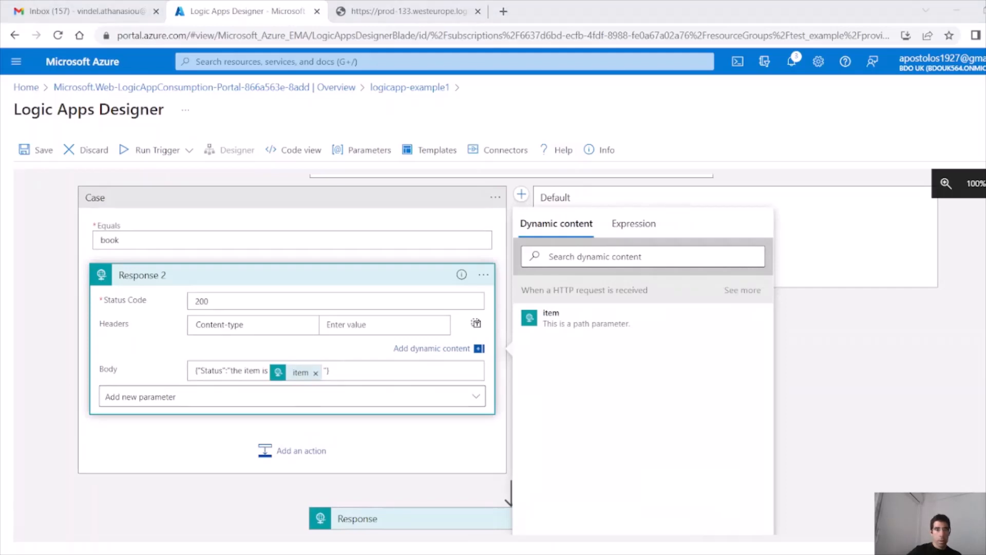
{"action": "left_click", "coordinate": [404, 342]}
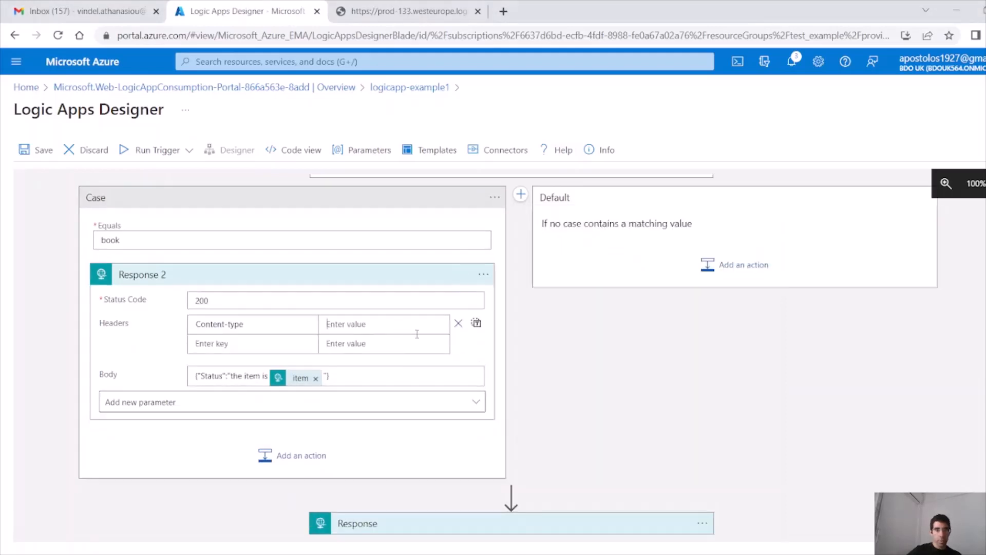
{"action": "type", "text": "application/json"}
{"action": "left_click", "coordinate": [435, 479]}
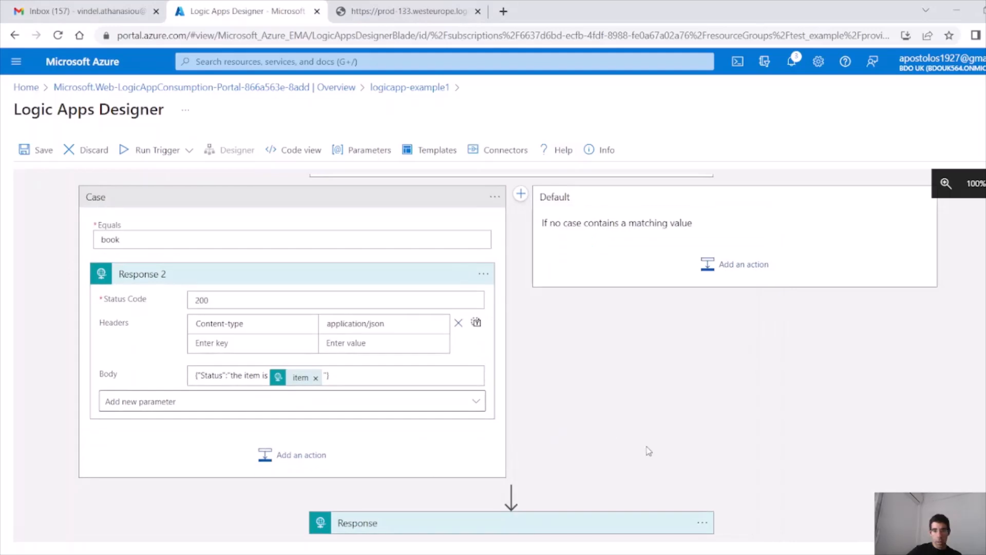
Step: Delete the old Response step
{"action": "scroll", "coordinate": [650, 451], "scroll_direction": "down", "scroll_amount": 1}
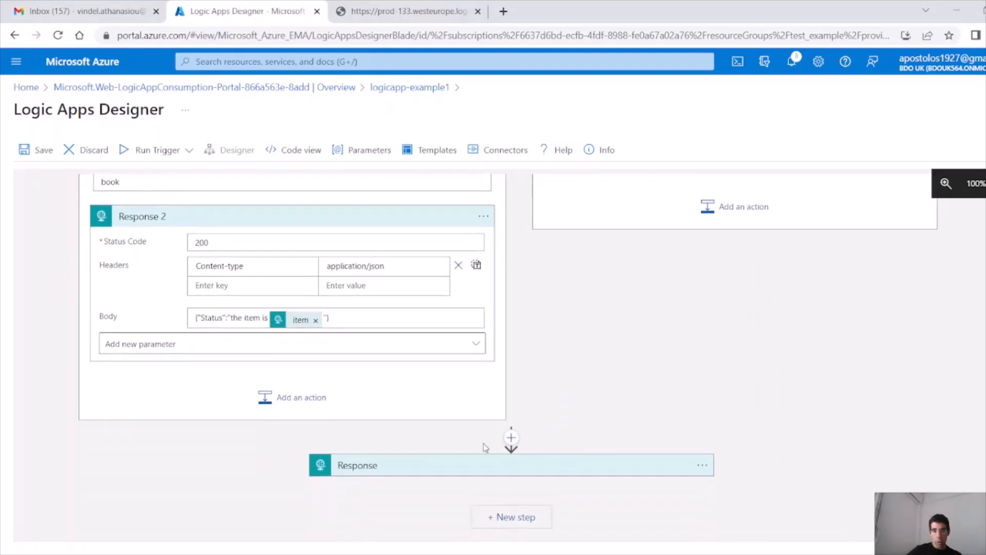
{"action": "left_click", "coordinate": [708, 473]}
{"action": "left_click", "coordinate": [782, 526]}
{"action": "left_click", "coordinate": [524, 373]}
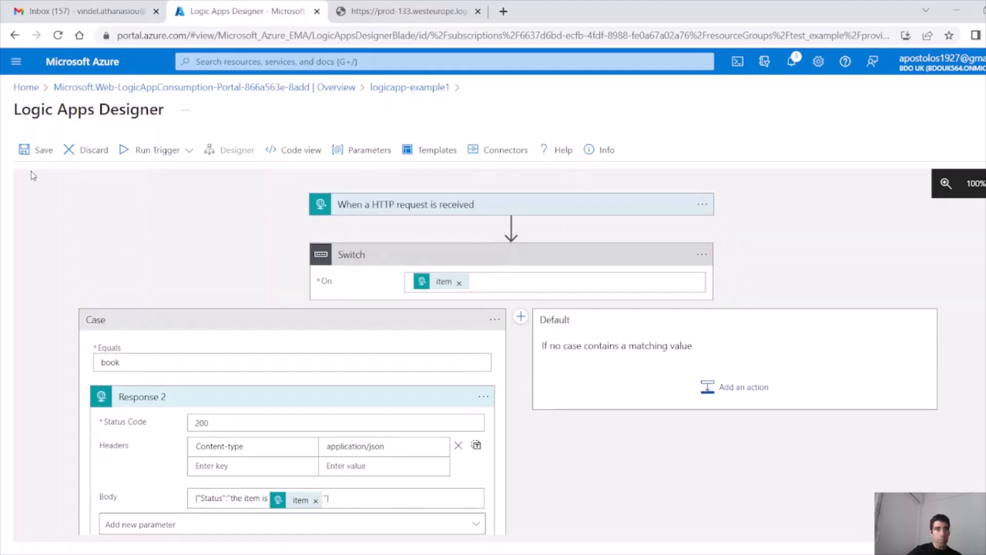
Step: Save the workflow, then add Case 2 matching glass and begin adding its action
{"action": "left_click", "coordinate": [30, 150]}
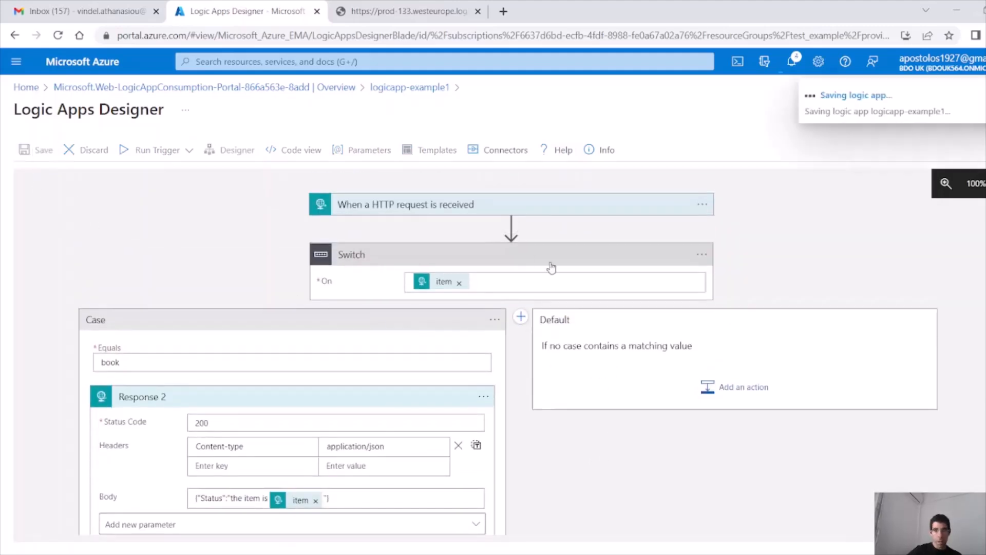
{"action": "left_click", "coordinate": [520, 318]}
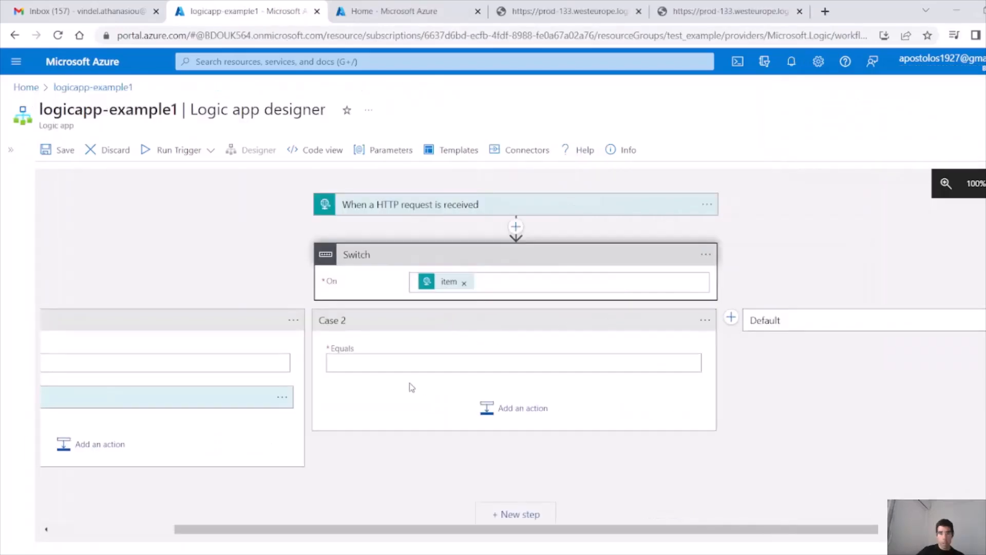
{"action": "left_click", "coordinate": [392, 359]}
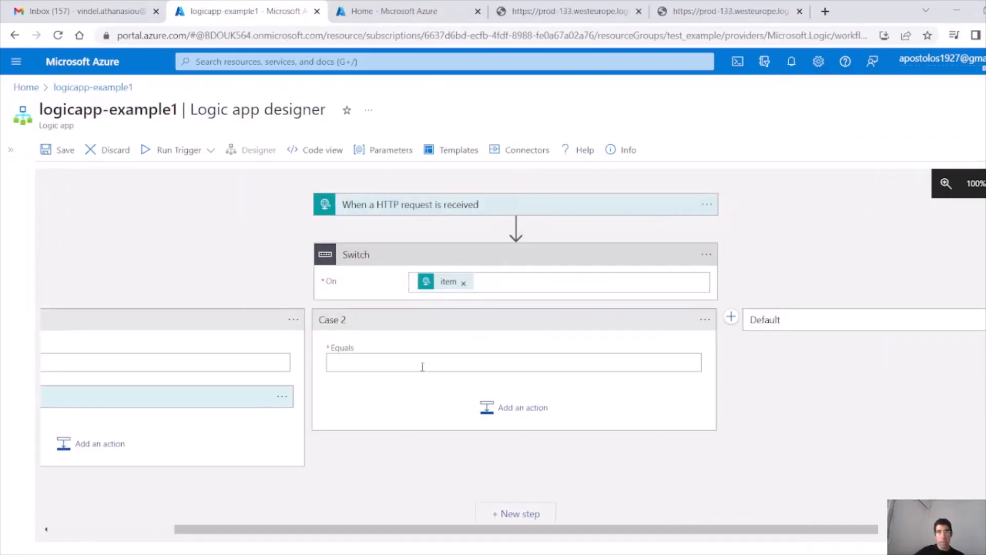
{"action": "type", "text": "glass"}
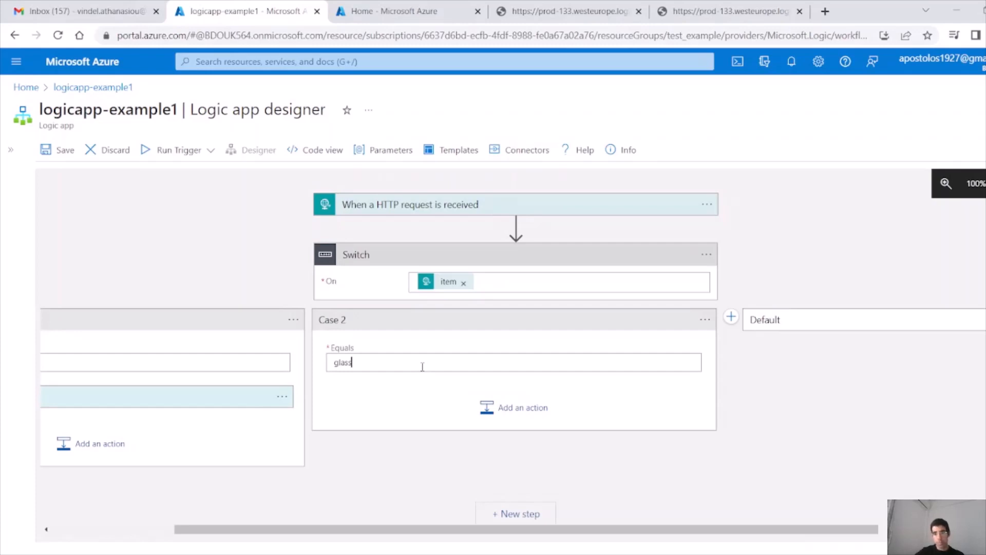
{"action": "left_click", "coordinate": [513, 408]}
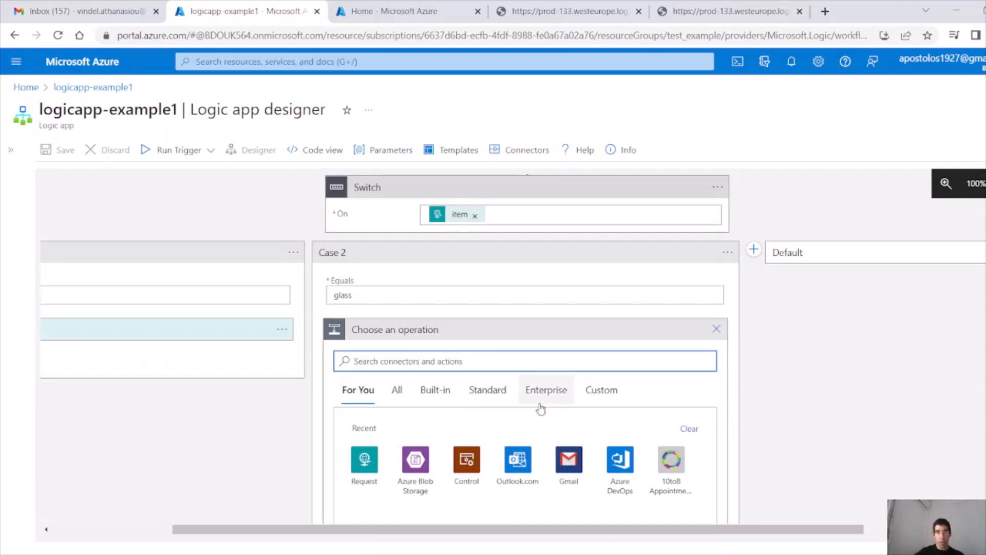
Step: Add an Azure Blob Storage Create blob (V2) action to the glass case and check its storage account options
{"action": "left_click", "coordinate": [413, 464]}
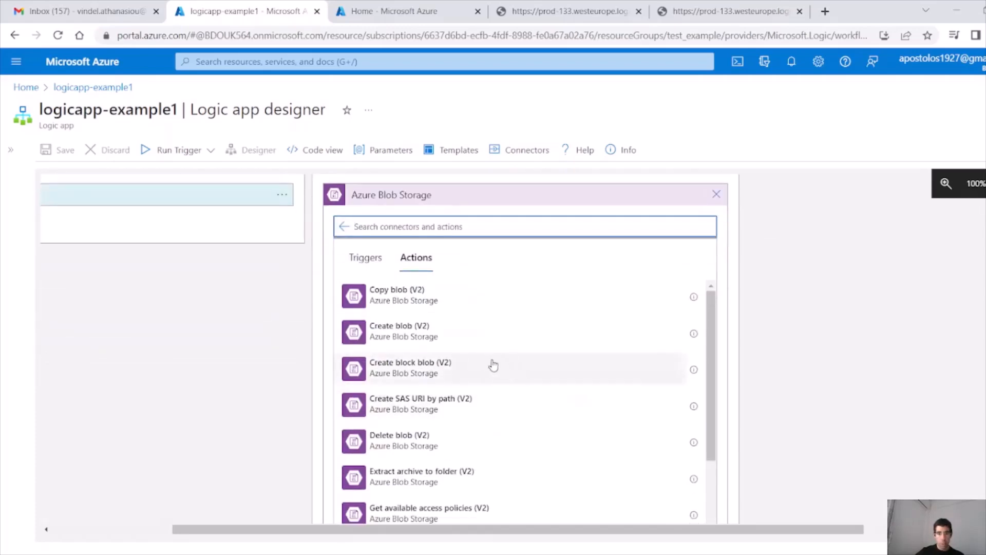
{"action": "left_click", "coordinate": [462, 333]}
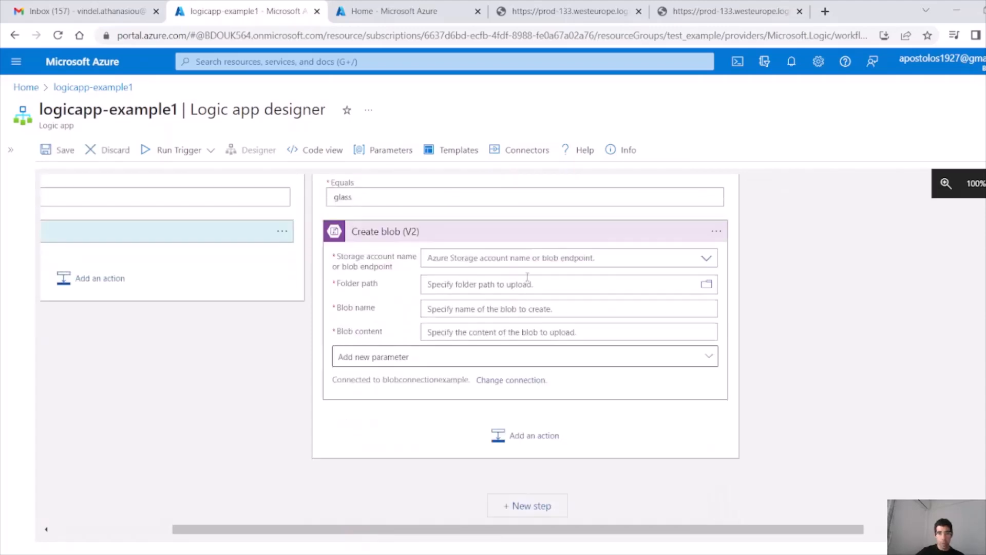
{"action": "left_click", "coordinate": [577, 257]}
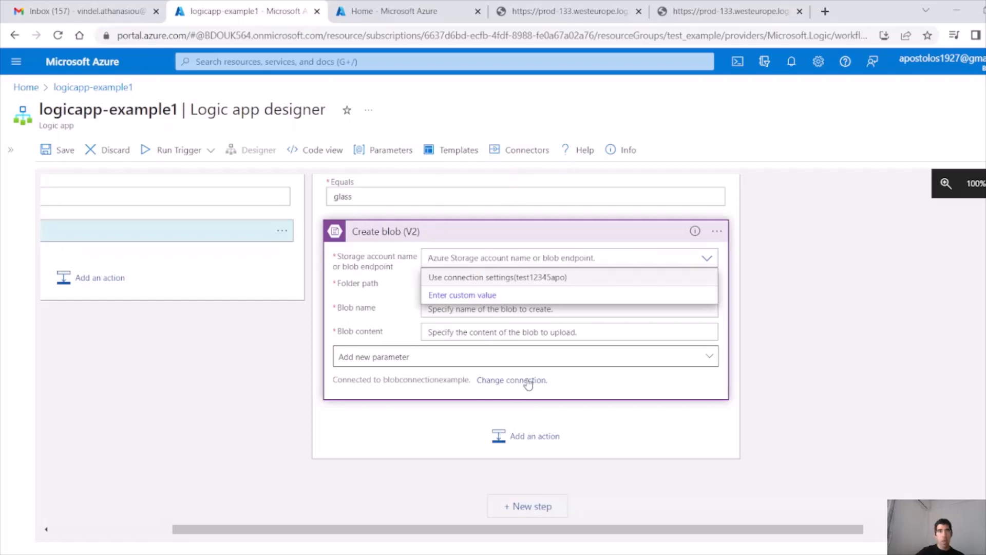
{"action": "left_click", "coordinate": [391, 11]}
Step: Start a new storage account named apostolostest in resource group test_example, region West Europe
{"action": "left_click", "coordinate": [349, 153]}
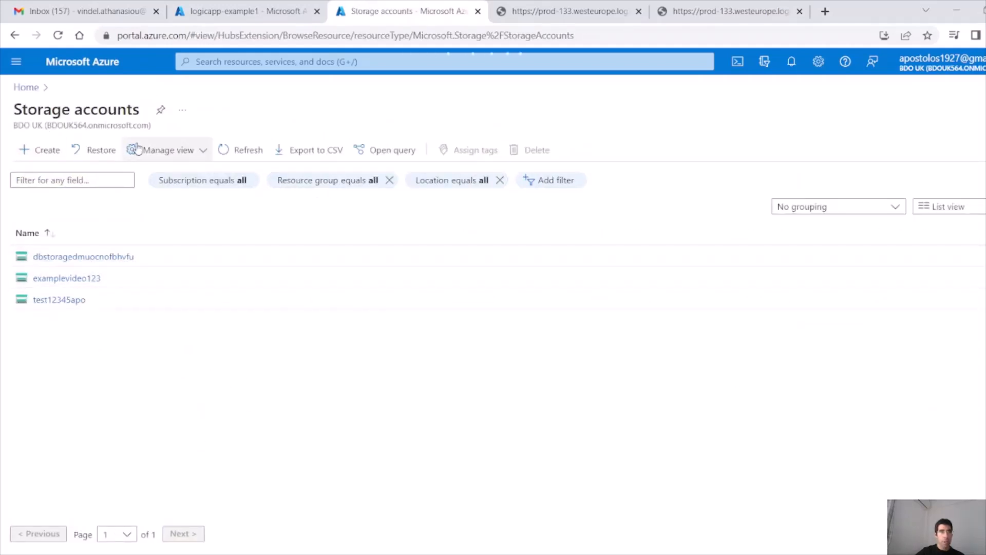
{"action": "left_click", "coordinate": [27, 149]}
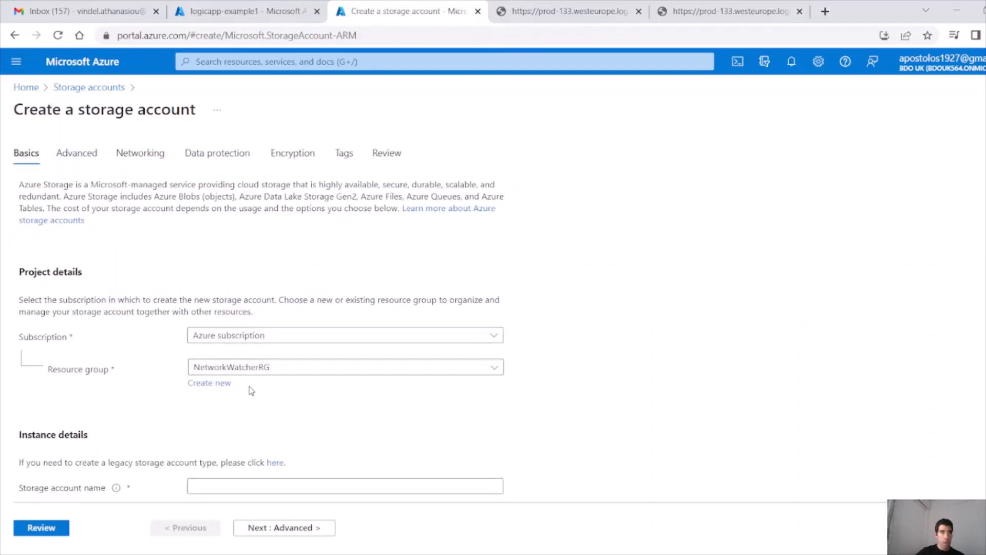
{"action": "left_click", "coordinate": [246, 369]}
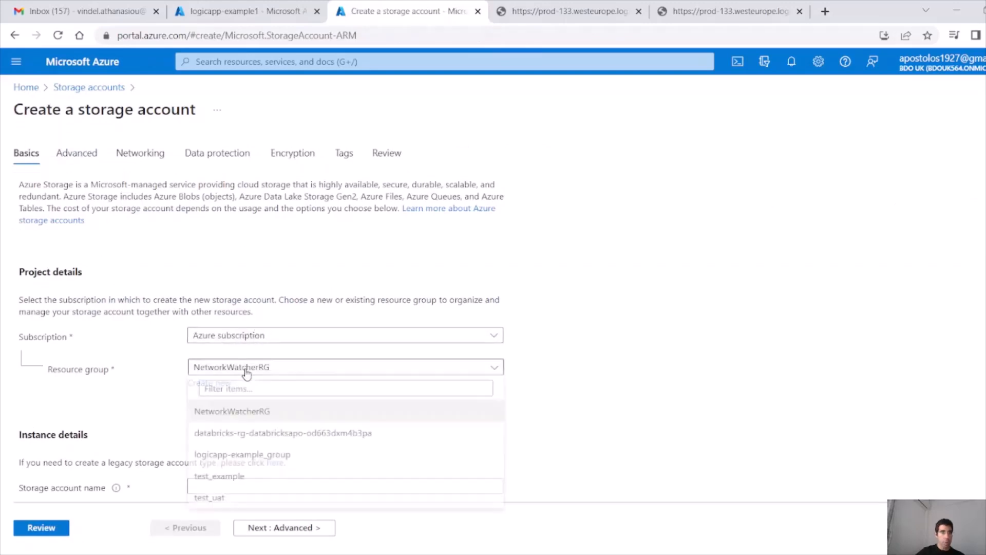
{"action": "left_click", "coordinate": [232, 476]}
{"action": "scroll", "coordinate": [232, 410], "scroll_direction": "down", "scroll_amount": 3}
{"action": "left_click", "coordinate": [259, 322]}
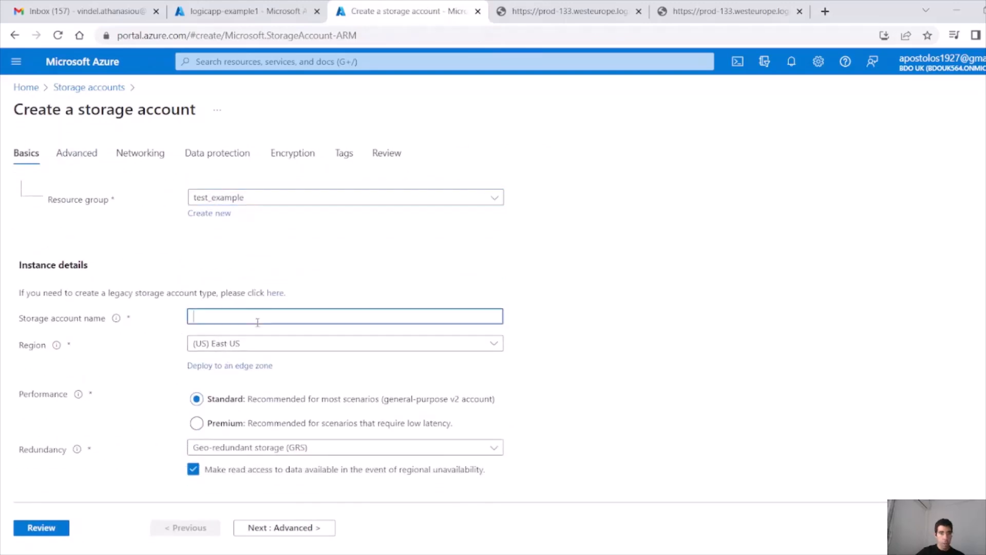
{"action": "type", "text": "apostolostest"}
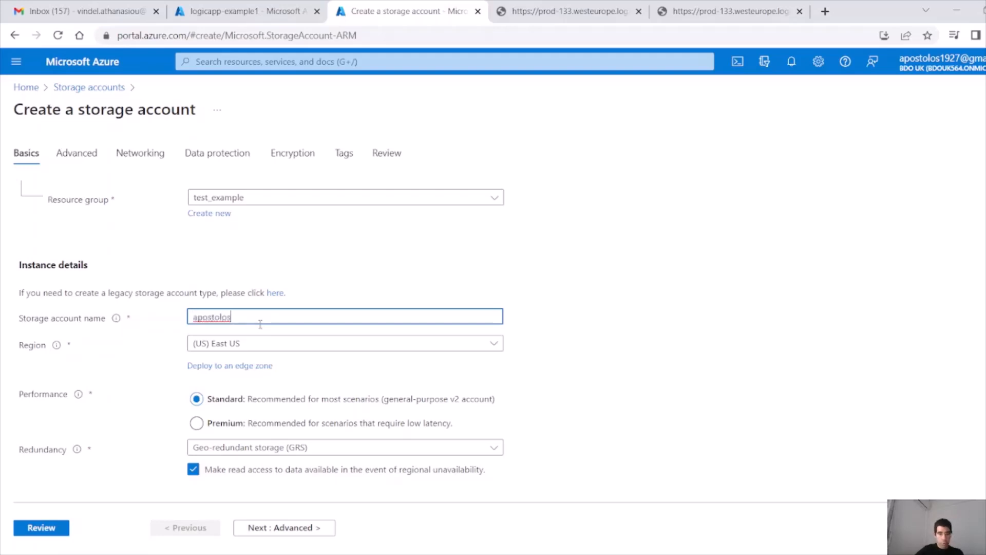
{"action": "left_click", "coordinate": [326, 345]}
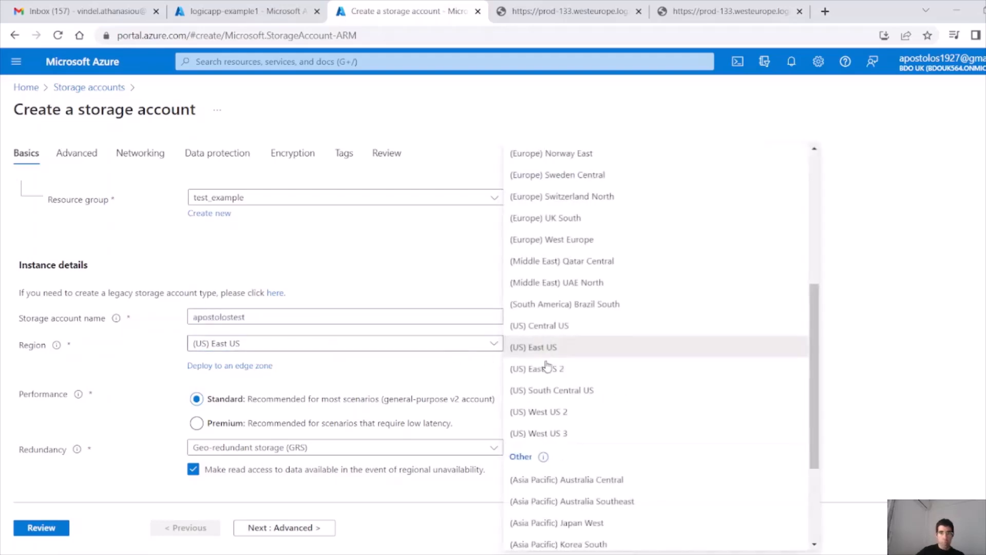
{"action": "left_click", "coordinate": [576, 241]}
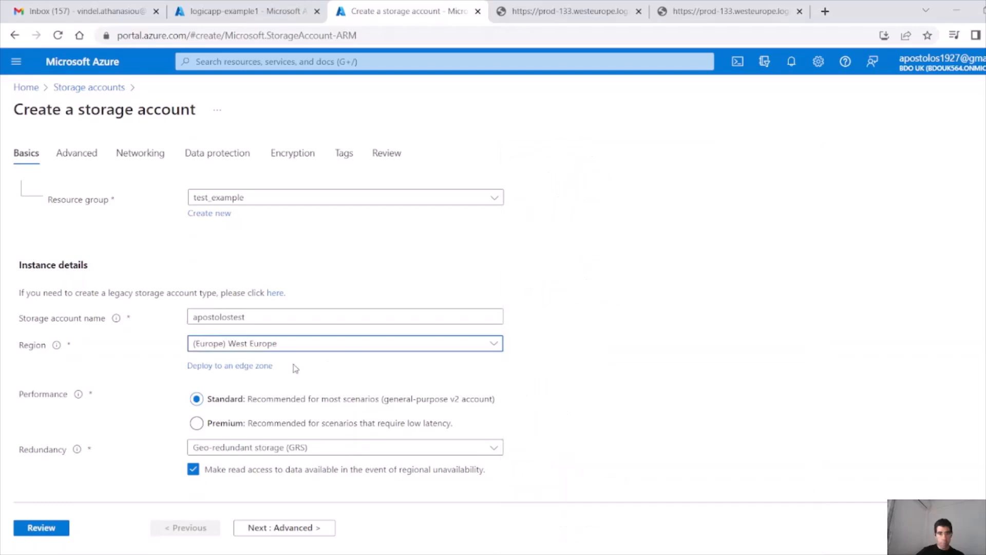
{"action": "scroll", "coordinate": [257, 380], "scroll_direction": "up", "scroll_amount": 3}
{"action": "scroll", "coordinate": [220, 452], "scroll_direction": "down", "scroll_amount": 3}
Step: Turn on hierarchical namespace, review the settings, and create the apostolostest storage account
{"action": "left_click", "coordinate": [263, 532]}
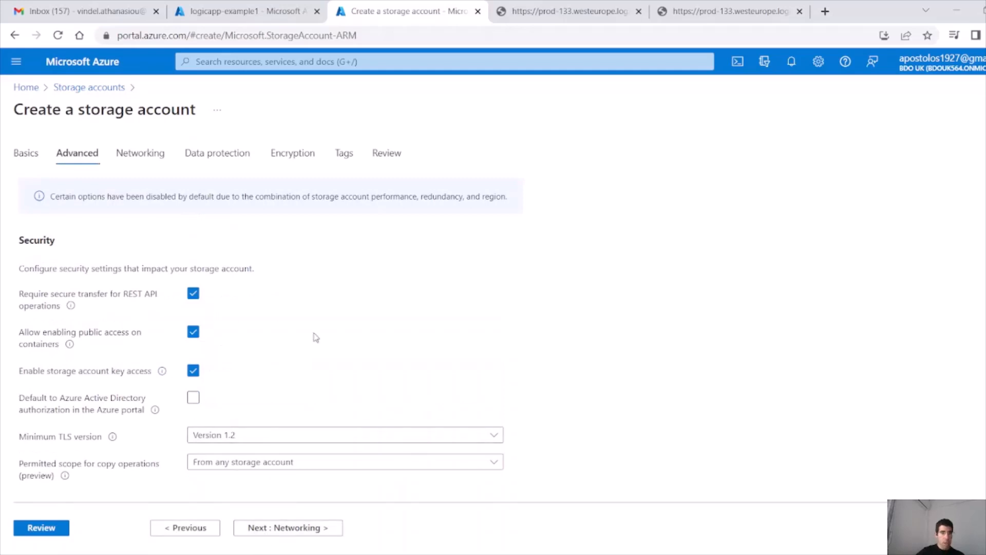
{"action": "scroll", "coordinate": [279, 326], "scroll_direction": "down", "scroll_amount": 3}
{"action": "scroll", "coordinate": [236, 262], "scroll_direction": "up", "scroll_amount": 3}
{"action": "scroll", "coordinate": [225, 279], "scroll_direction": "down", "scroll_amount": 4}
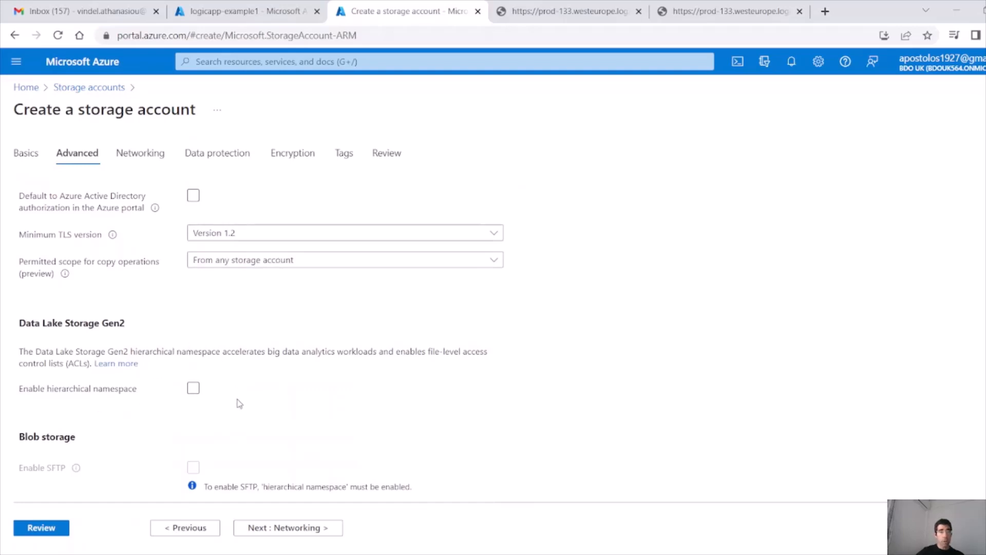
{"action": "left_click", "coordinate": [194, 388]}
{"action": "left_click", "coordinate": [284, 529]}
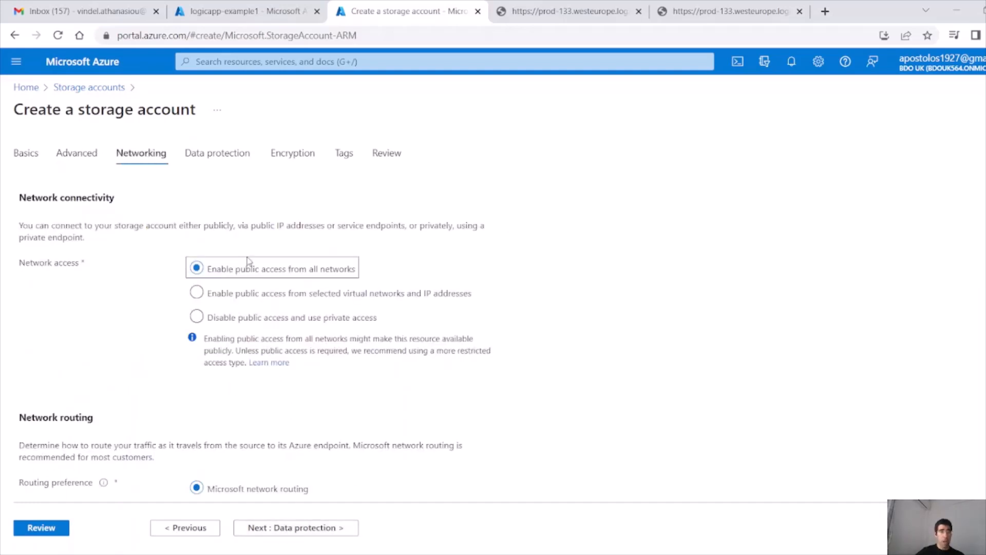
{"action": "scroll", "coordinate": [366, 308], "scroll_direction": "down", "scroll_amount": 1}
{"action": "left_click", "coordinate": [306, 529]}
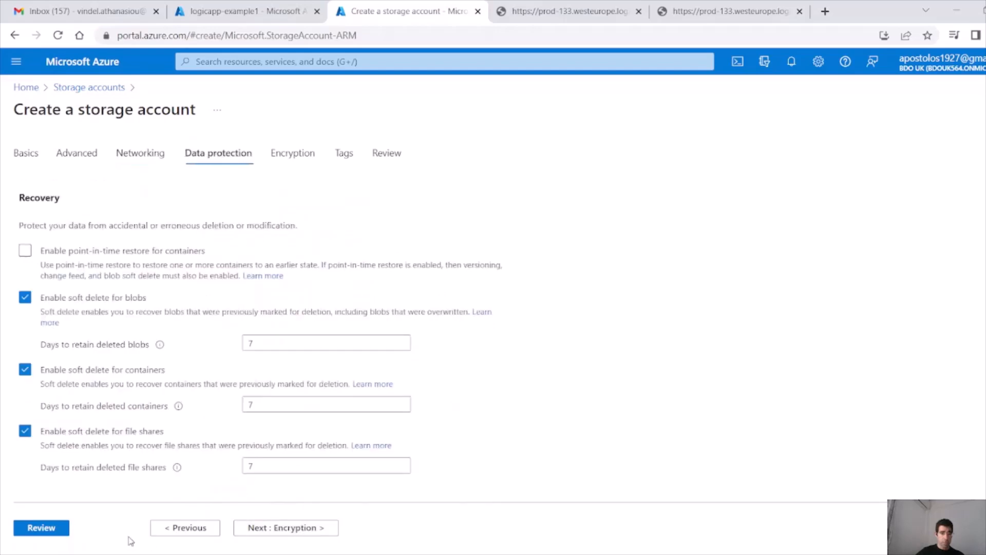
{"action": "left_click", "coordinate": [48, 531]}
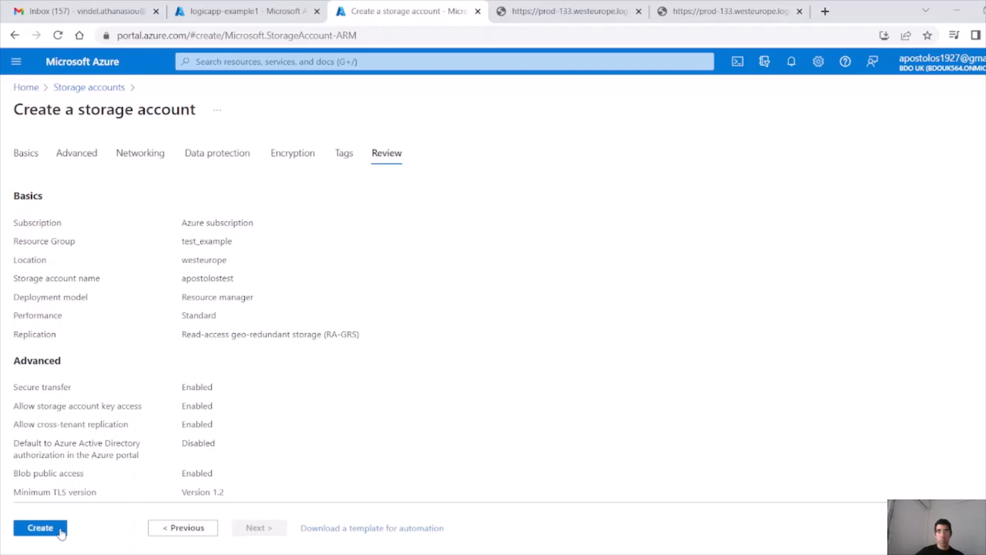
{"action": "left_click", "coordinate": [60, 531]}
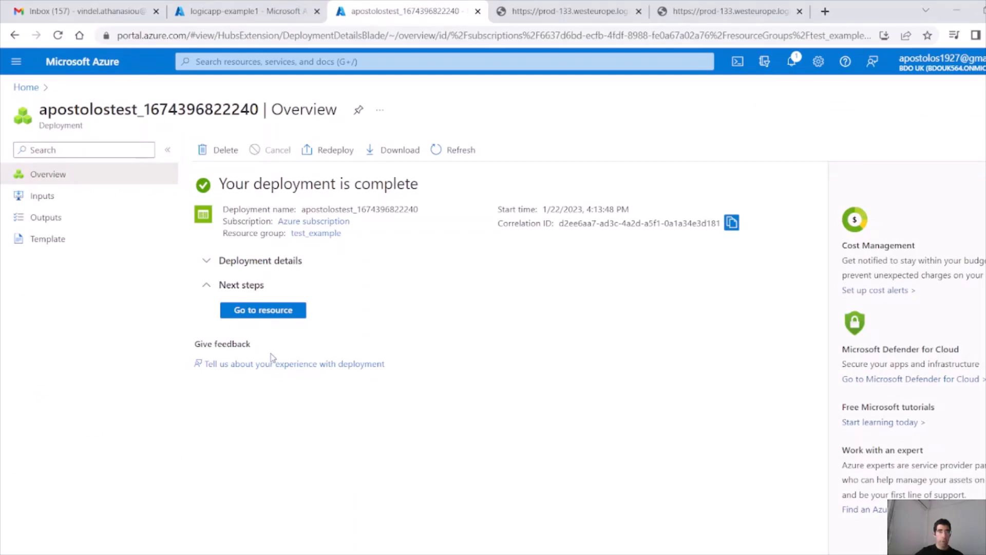
Step: Open the deployed apostolostest account and copy its name for the blob connection
{"action": "left_click", "coordinate": [263, 310]}
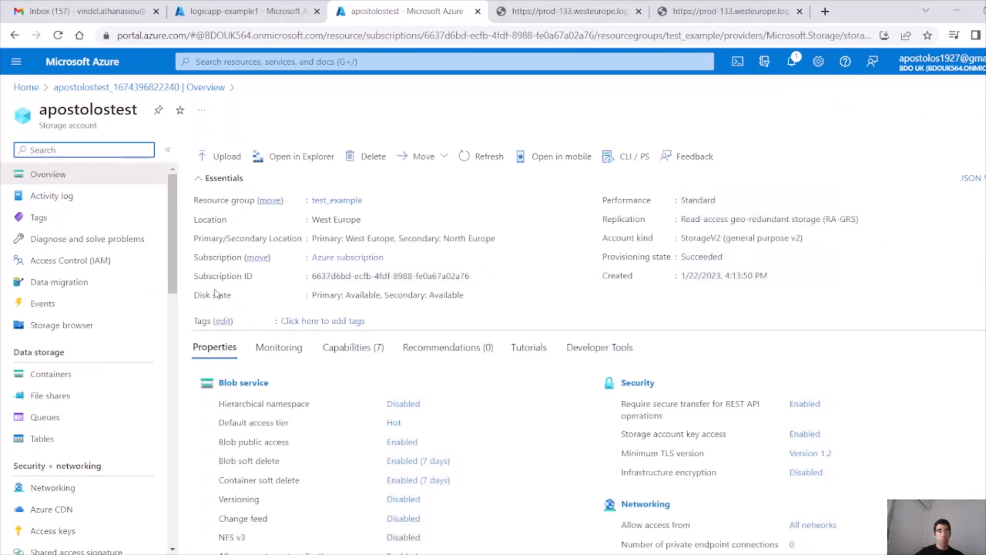
{"action": "left_click_drag", "start_coordinate": [142, 111], "coordinate": [39, 110]}
{"action": "key", "text": "ctrl+c"}
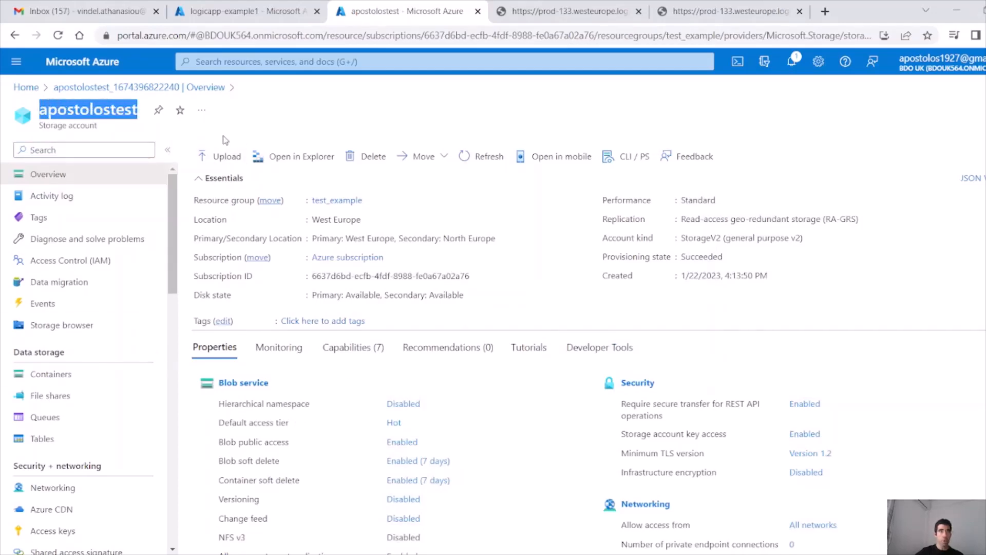
{"action": "left_click", "coordinate": [249, 13]}
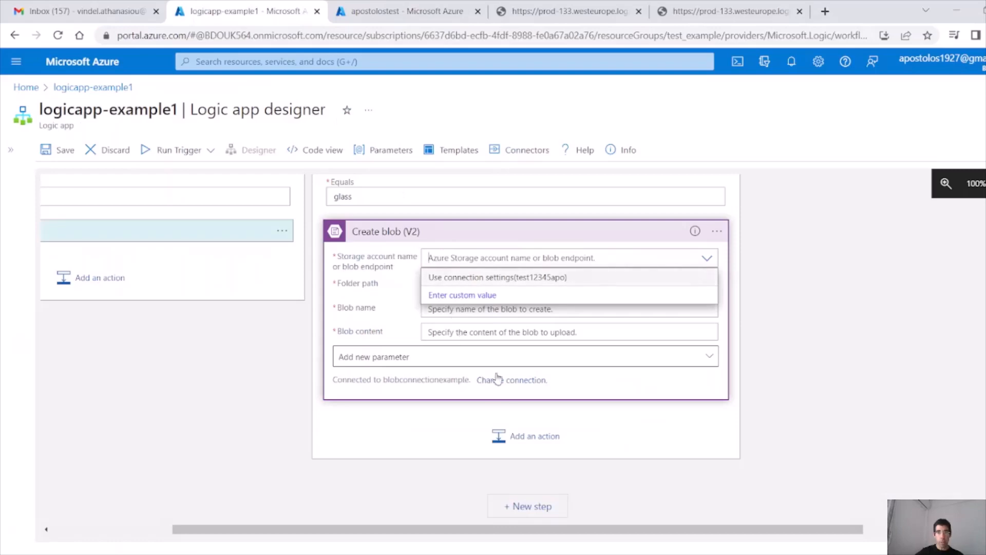
Step: Add blob connection newstorageconnection with Access Key authentication and account name apostolostest
{"action": "left_click", "coordinate": [521, 380]}
{"action": "left_click", "coordinate": [508, 409]}
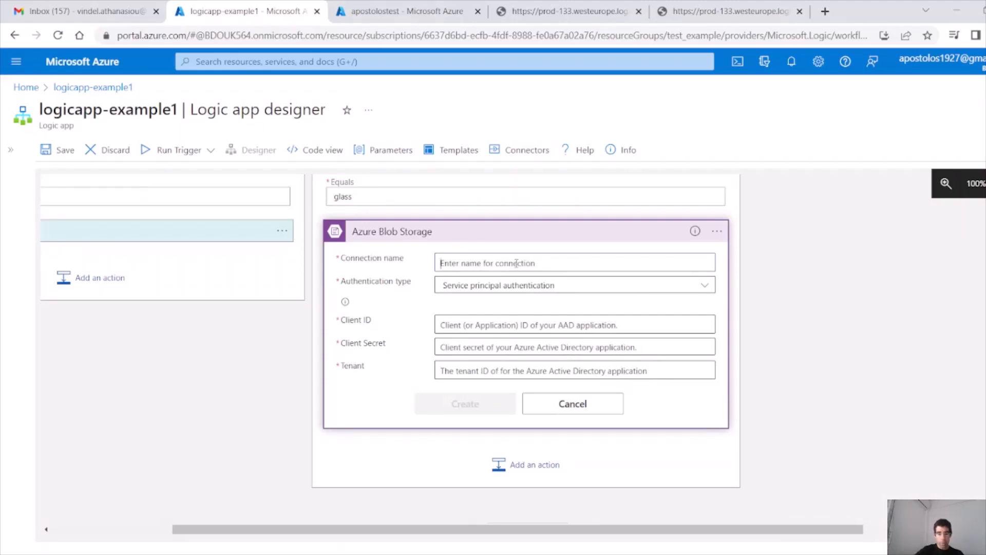
{"action": "type", "text": "newstorag"}
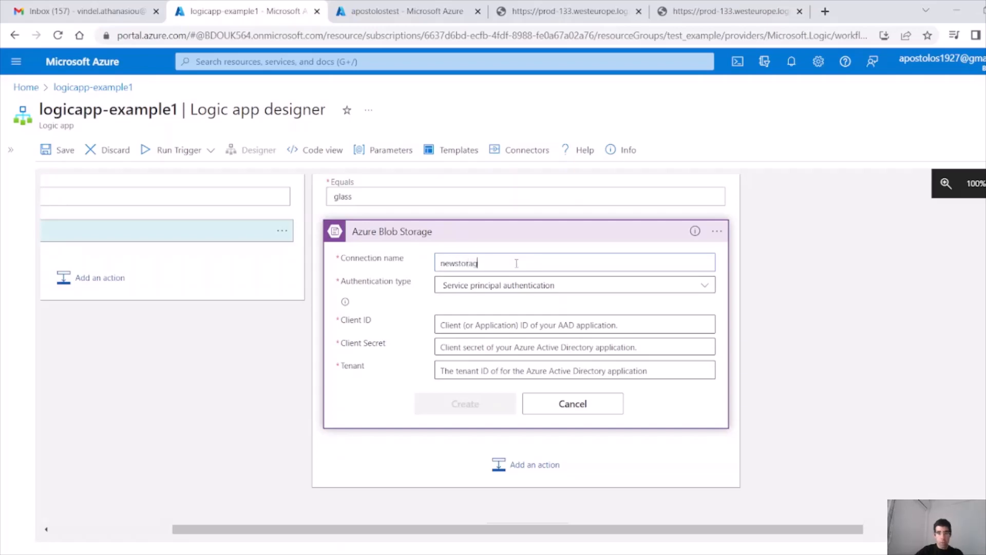
{"action": "type", "text": "econnectio"}
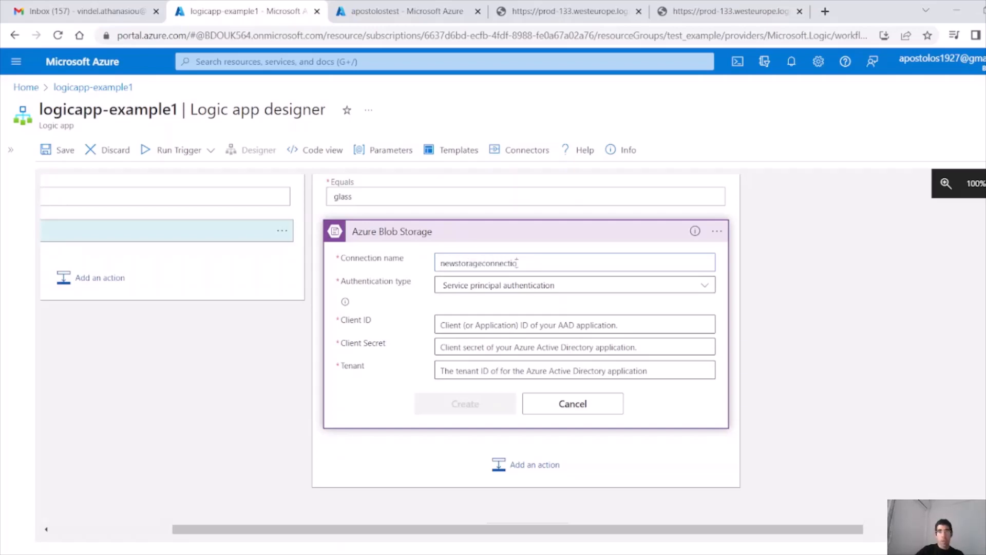
{"action": "type", "text": "n"}
{"action": "left_click", "coordinate": [548, 285]}
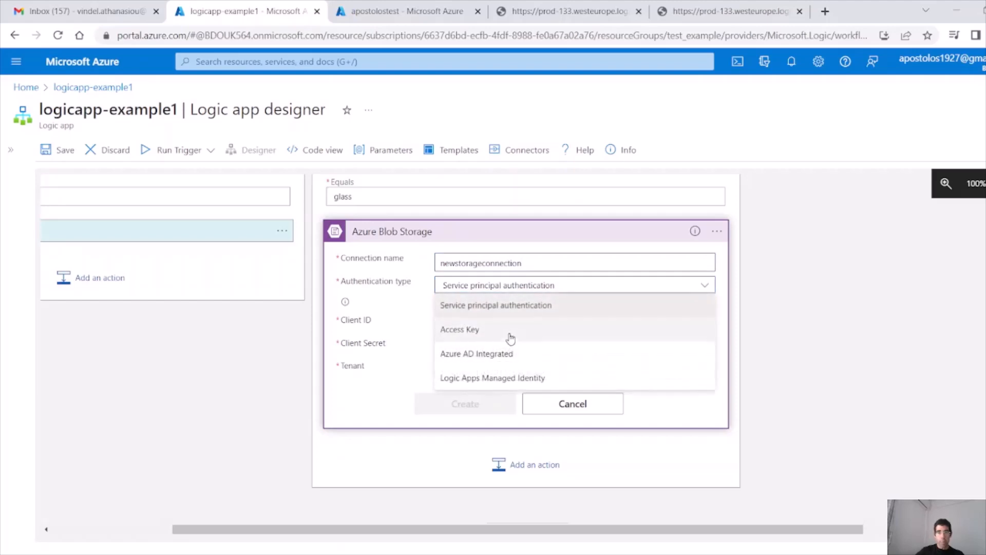
{"action": "left_click", "coordinate": [508, 332]}
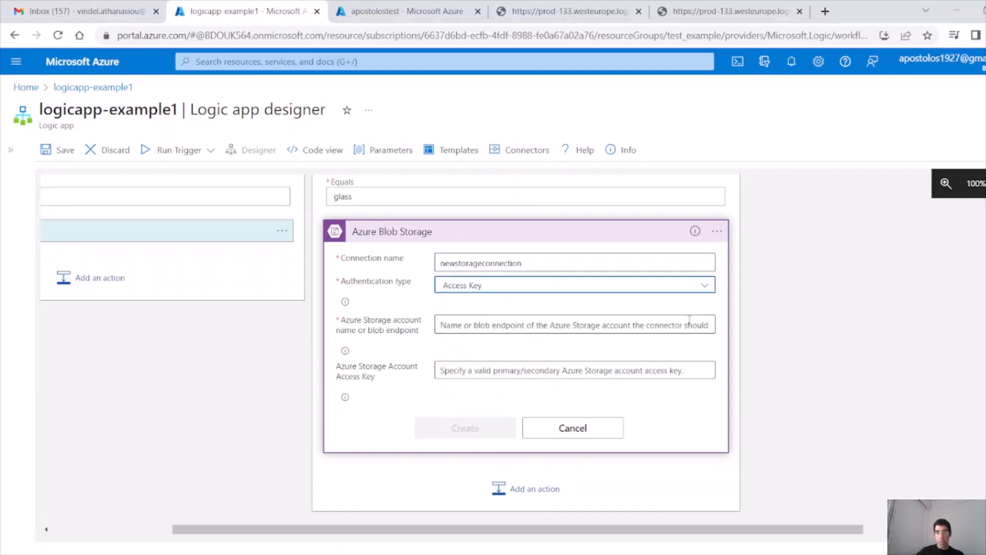
{"action": "left_click", "coordinate": [509, 325]}
{"action": "key", "text": "ctrl+v"}
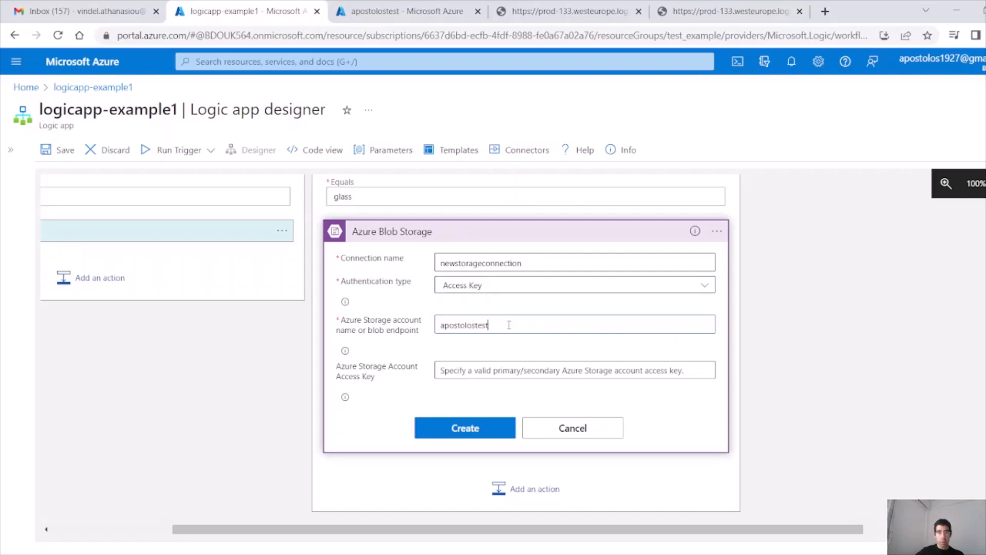
{"action": "left_click", "coordinate": [461, 369]}
{"action": "left_click", "coordinate": [381, 15]}
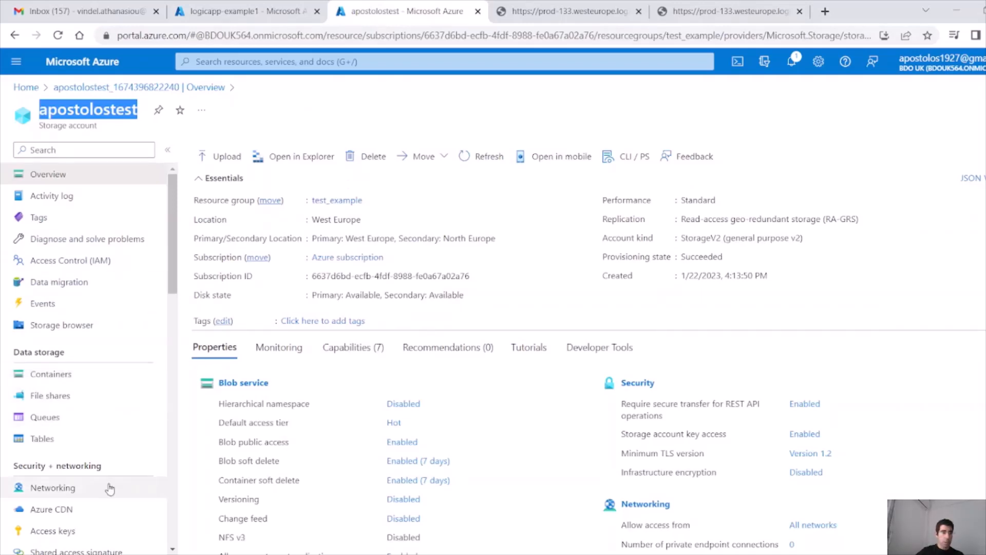
Step: Reveal key1 on the apostolostest Access keys page and return to the connection form
{"action": "scroll", "coordinate": [107, 490], "scroll_direction": "down", "scroll_amount": 1}
{"action": "left_click", "coordinate": [72, 463]}
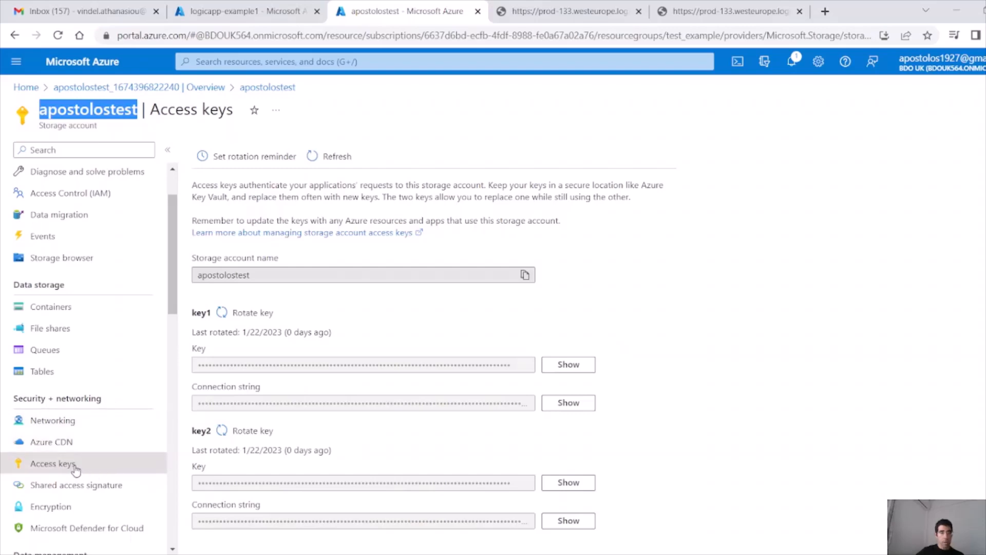
{"action": "left_click", "coordinate": [567, 365]}
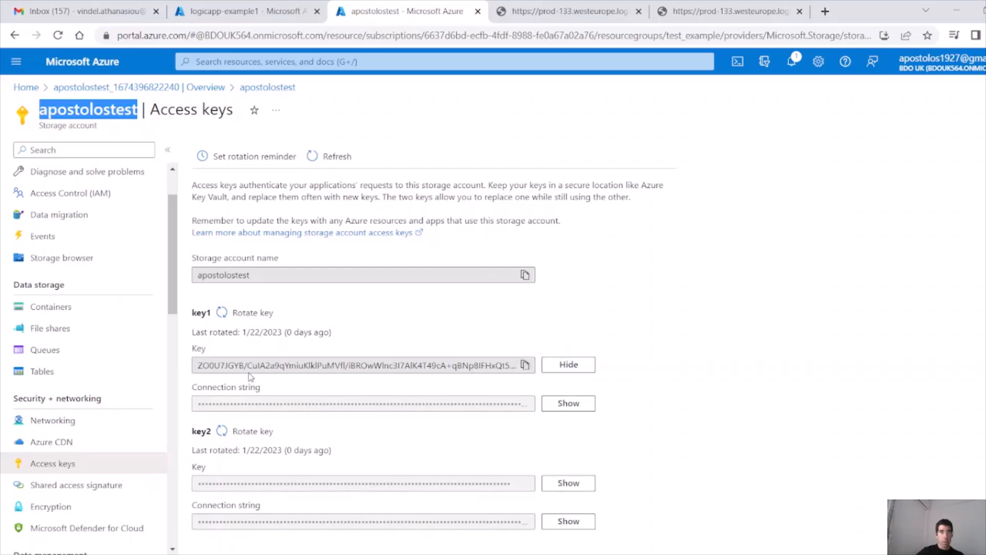
{"action": "left_click", "coordinate": [246, 12]}
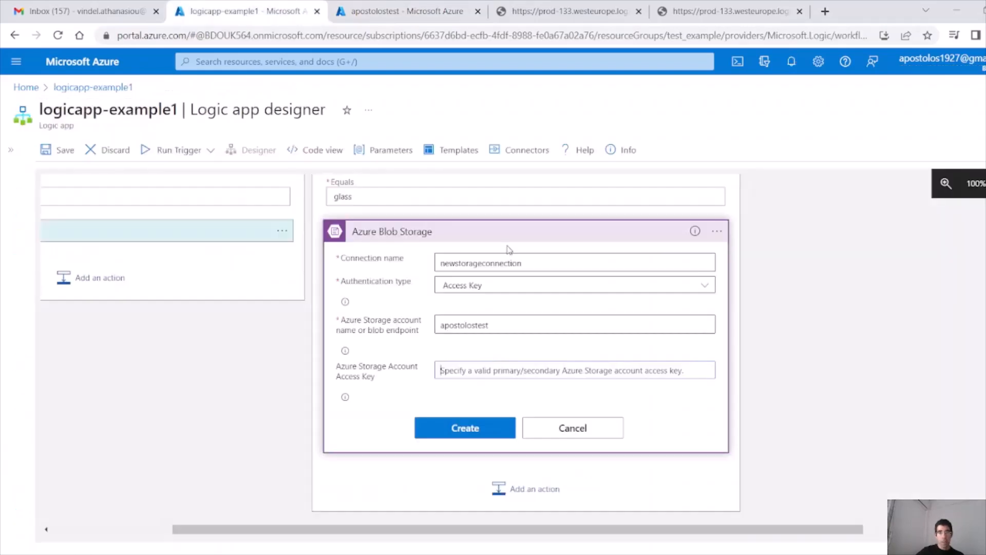
Step: Paste the access key and create the newstorageconnection connection
{"action": "left_click", "coordinate": [514, 367]}
{"action": "key", "text": "ctrl+v"}
{"action": "left_click", "coordinate": [459, 427]}
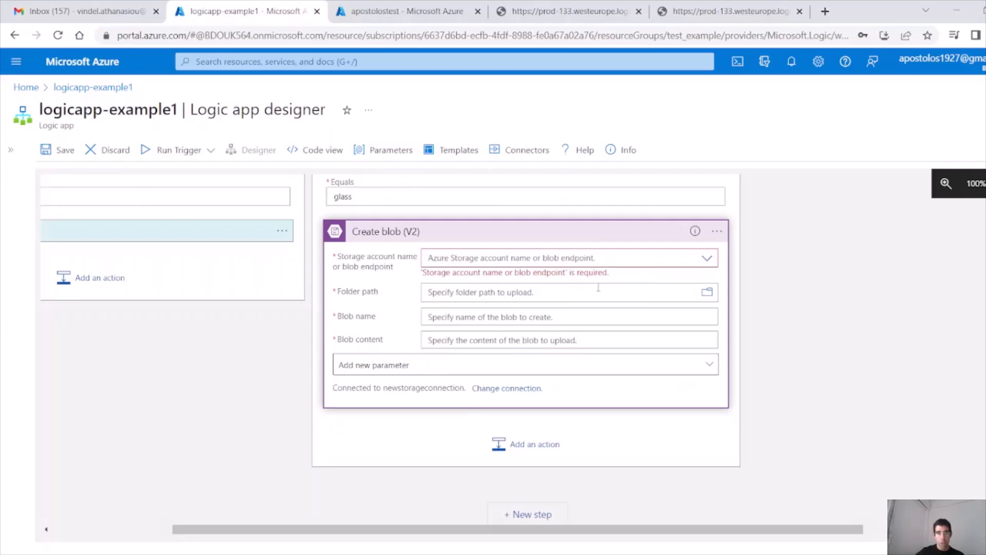
Step: Set the Create blob storage account to apostolostest and browse for a folder, finding none
{"action": "left_click", "coordinate": [707, 258]}
{"action": "left_click", "coordinate": [530, 277]}
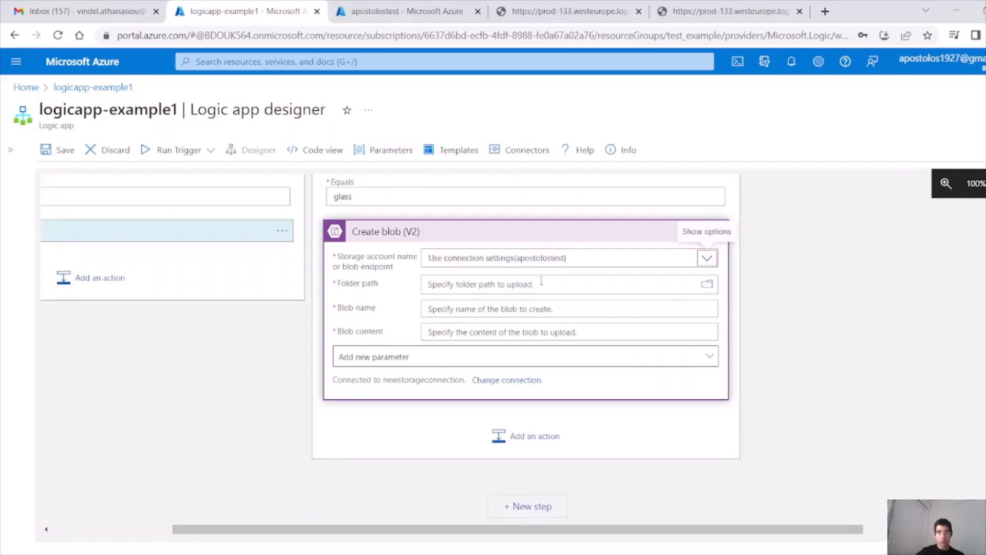
{"action": "scroll", "coordinate": [550, 281], "scroll_direction": "up", "scroll_amount": 1}
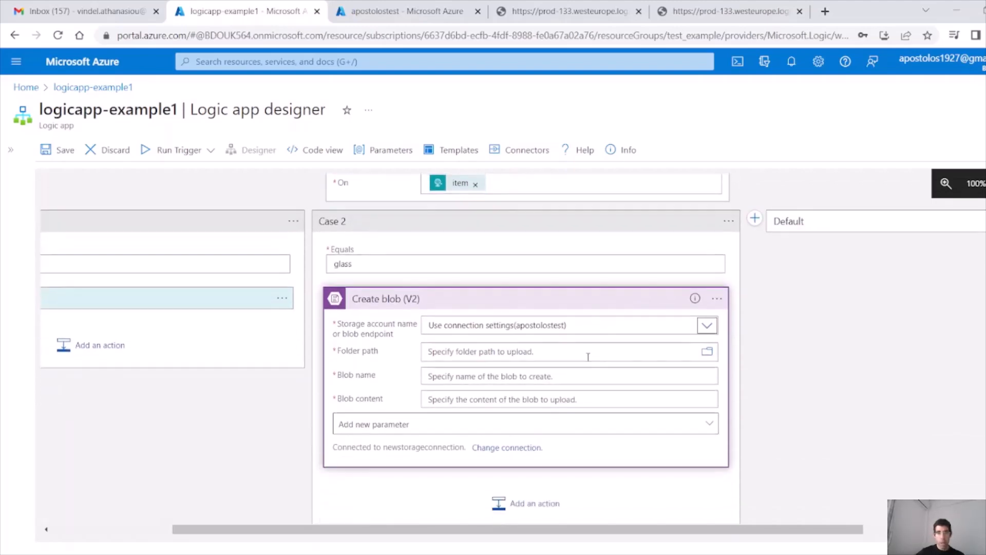
{"action": "left_click", "coordinate": [568, 355]}
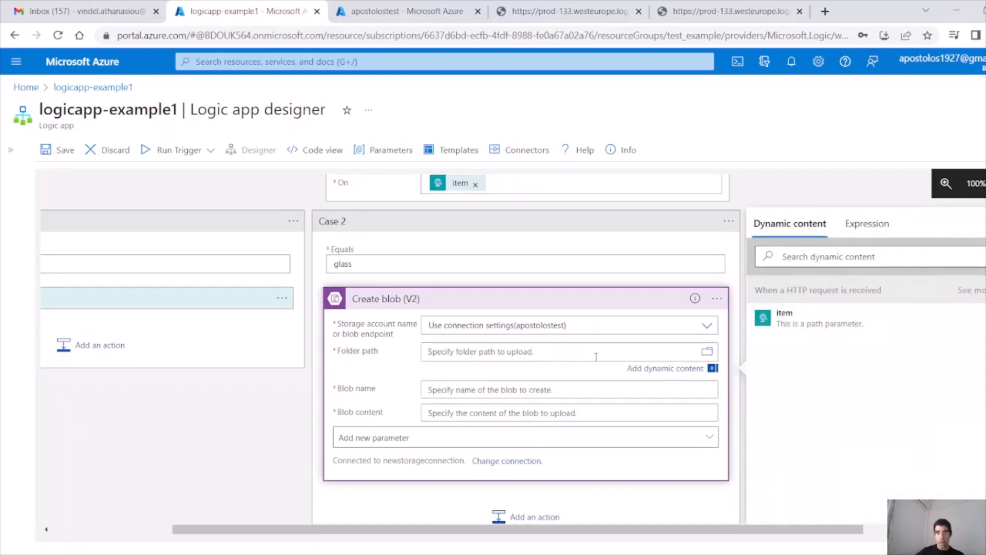
{"action": "left_click", "coordinate": [704, 355]}
{"action": "left_click", "coordinate": [629, 351]}
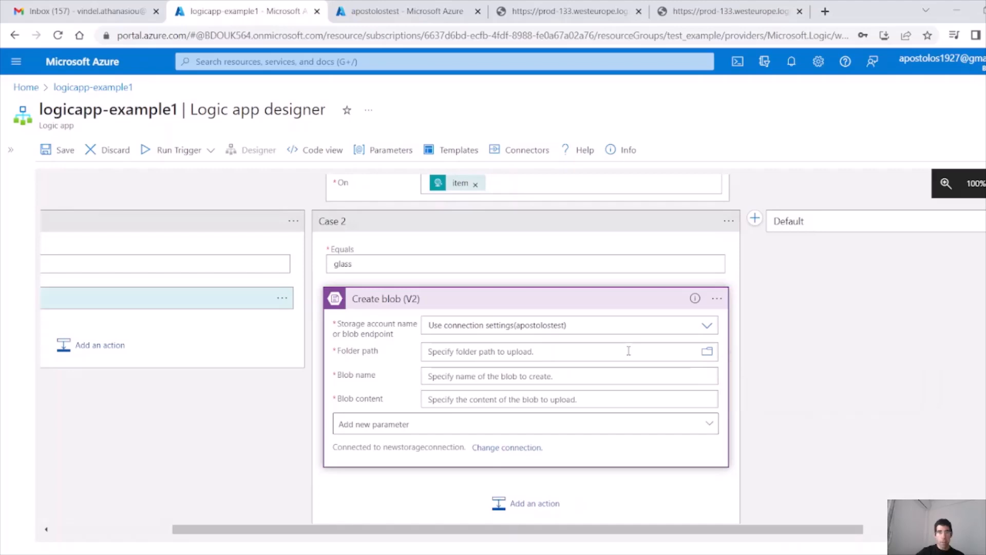
{"action": "left_click", "coordinate": [403, 11]}
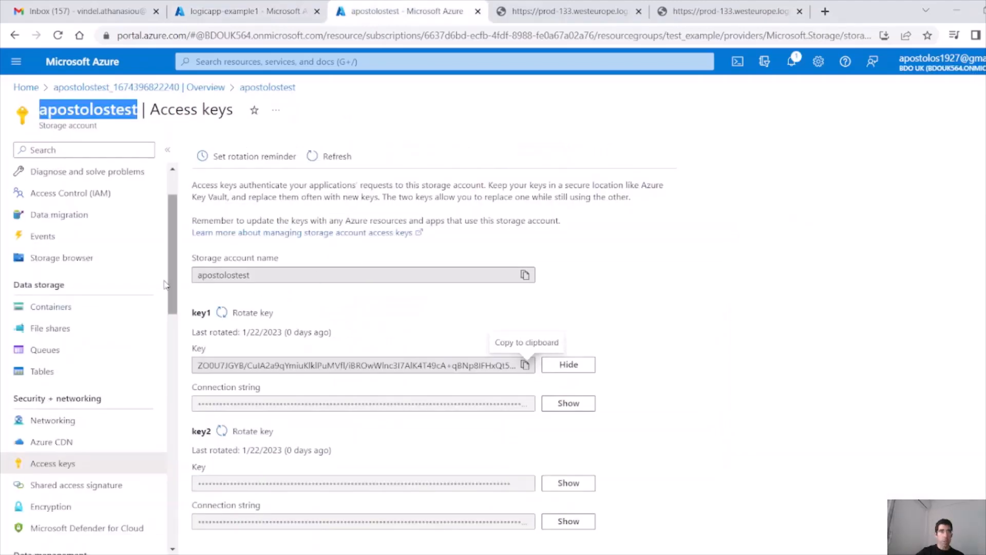
Step: Create a private container named test in apostolostest, then return to the folder path field
{"action": "left_click", "coordinate": [106, 308]}
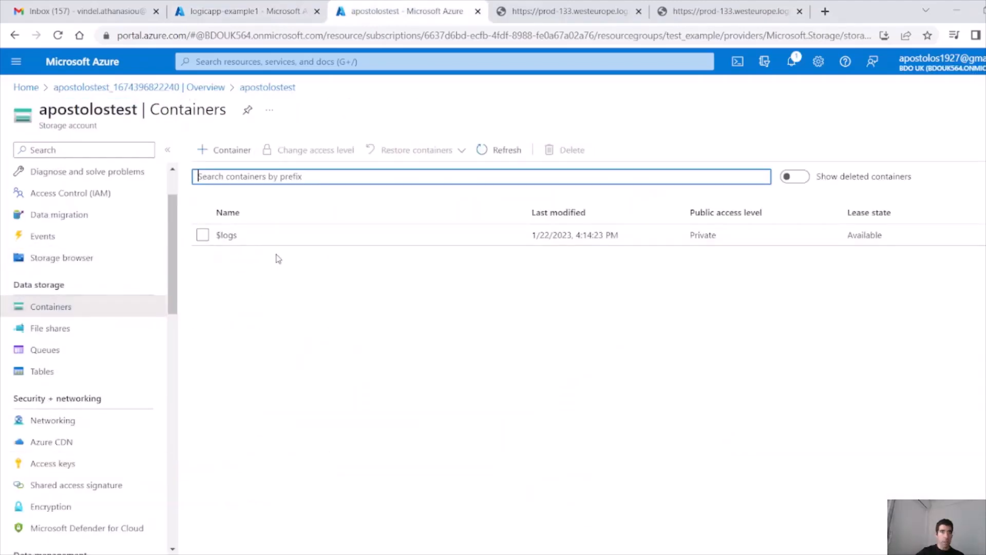
{"action": "left_click", "coordinate": [232, 150]}
{"action": "type", "text": "t"}
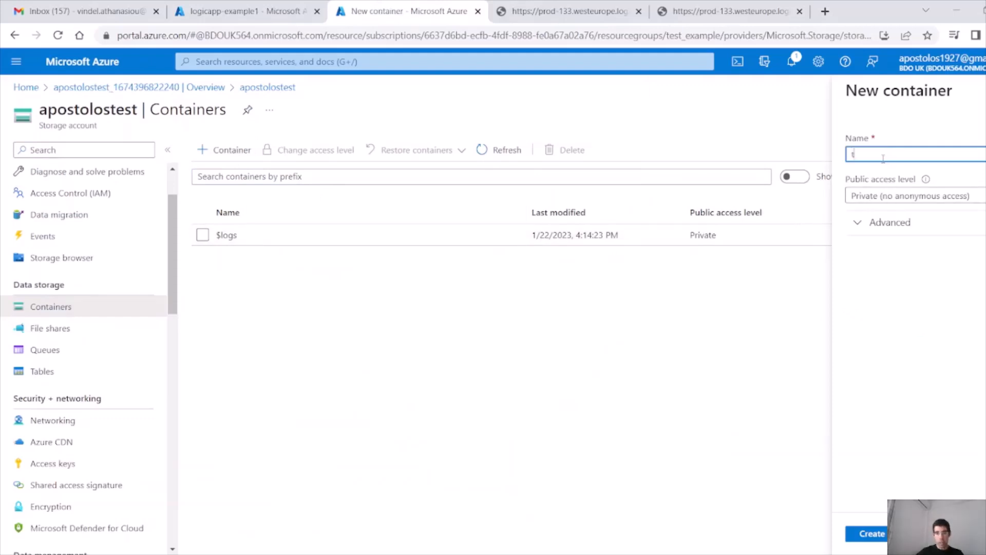
{"action": "type", "text": "est"}
{"action": "left_click", "coordinate": [872, 534]}
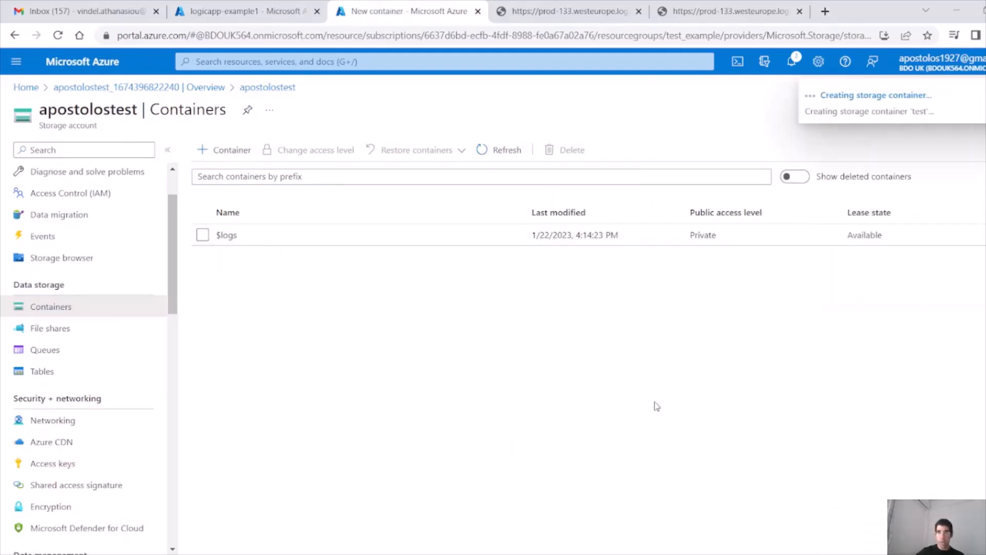
{"action": "left_click", "coordinate": [245, 11]}
{"action": "left_click", "coordinate": [456, 351]}
Step: Set folder path test, blob name to the item plus .txt, content 'Hello, this is the second case'
{"action": "type", "text": "test"}
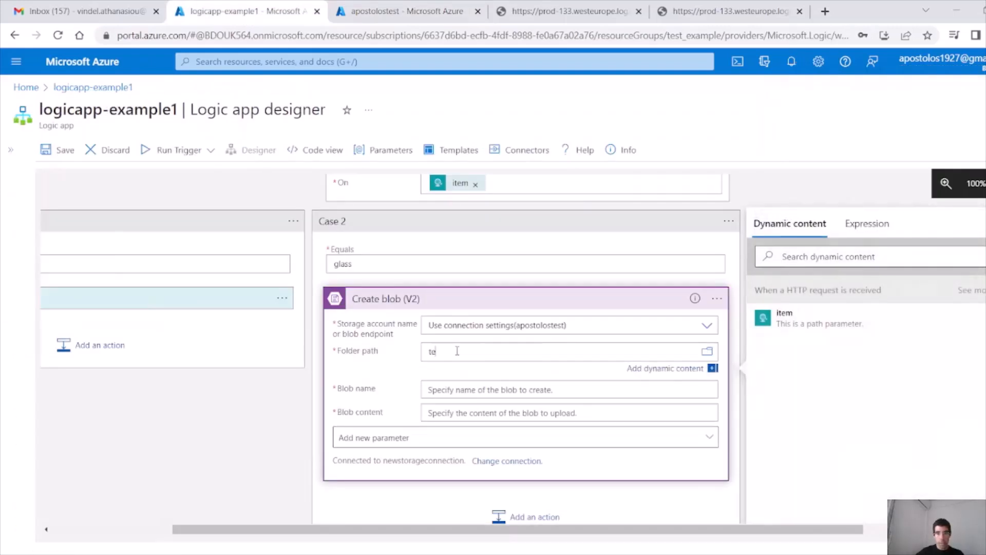
{"action": "left_click", "coordinate": [449, 394]}
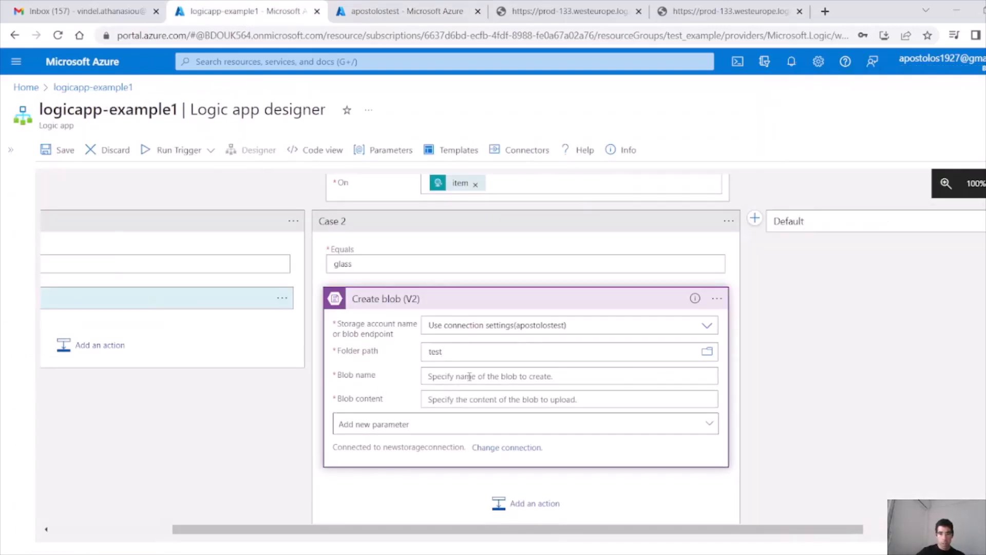
{"action": "left_click", "coordinate": [469, 376]}
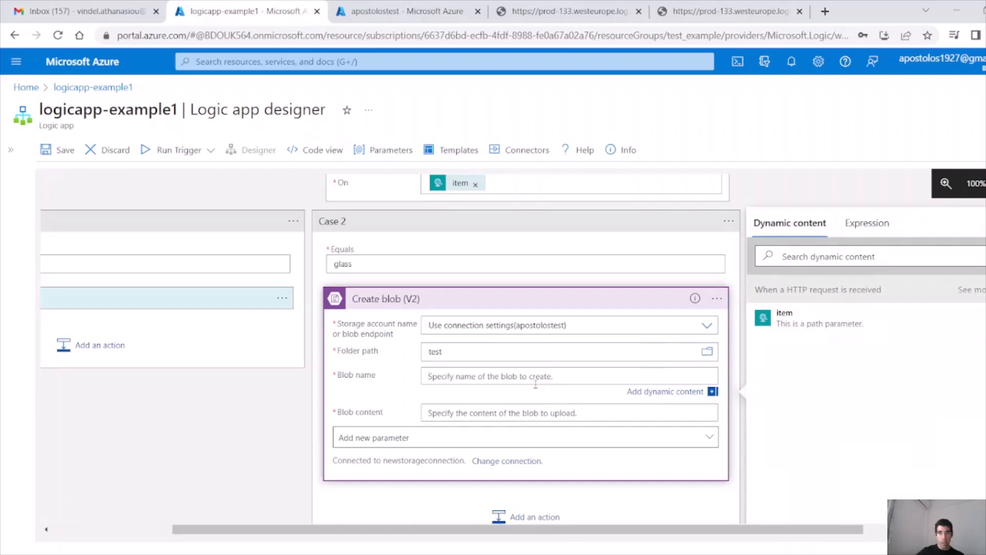
{"action": "left_click", "coordinate": [798, 324]}
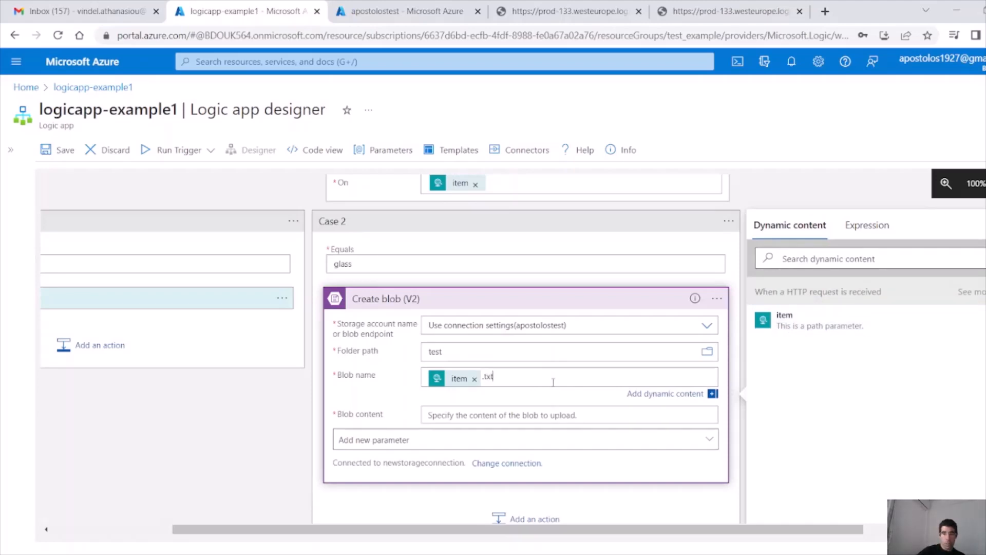
{"action": "left_click", "coordinate": [451, 416]}
{"action": "type", "text": "Hello"}
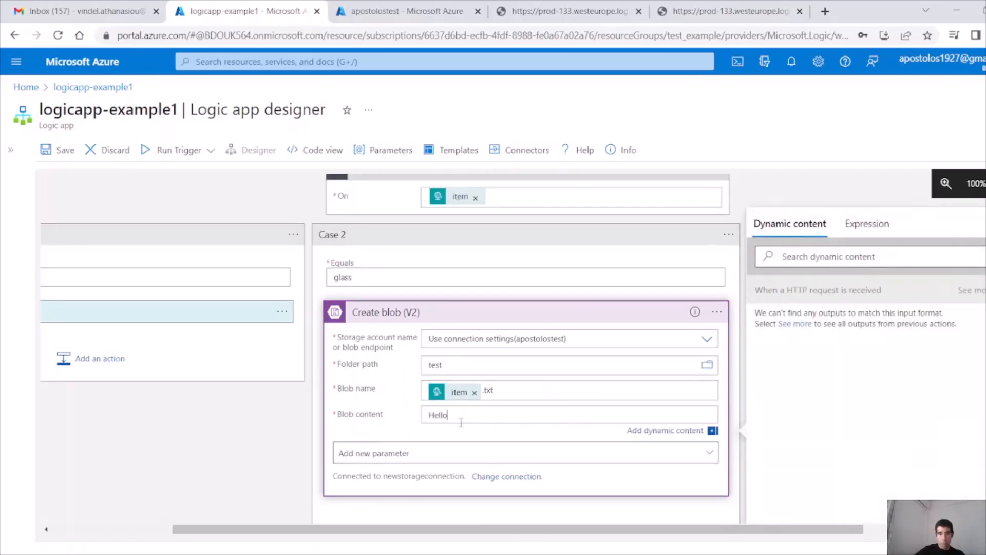
{"action": "type", "text": ", this is the second case"}
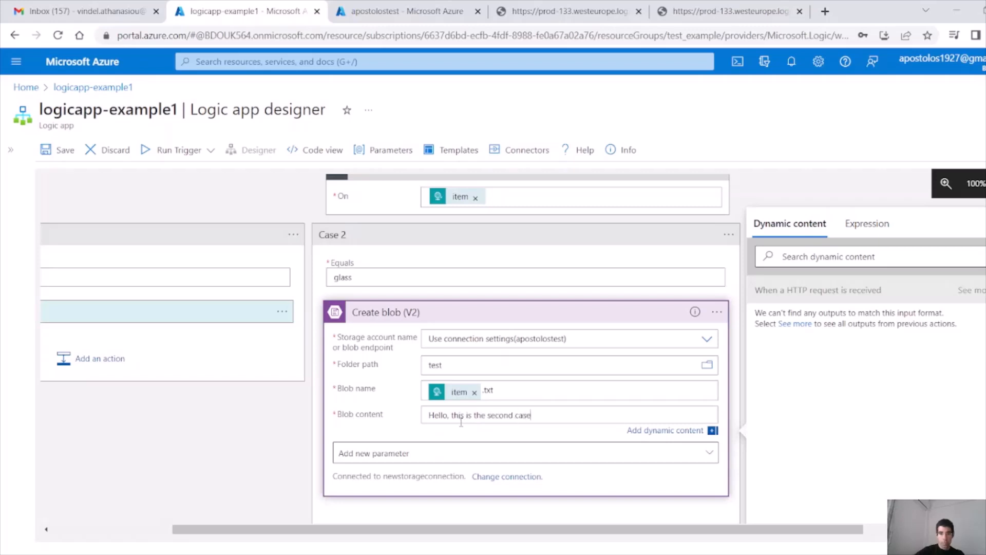
{"action": "scroll", "coordinate": [482, 438], "scroll_direction": "down", "scroll_amount": 2}
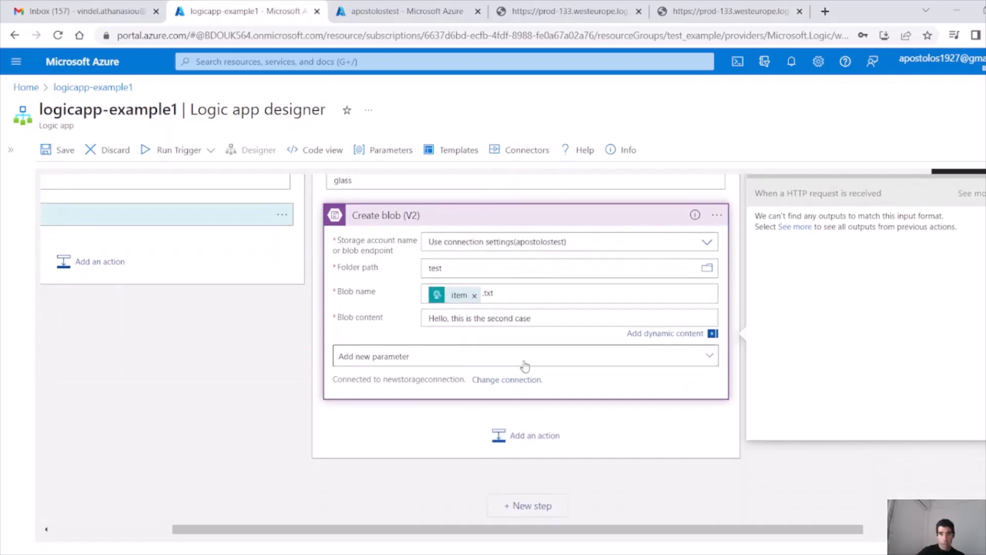
Step: Add a Response action with header Content-type set to application/json
{"action": "left_click", "coordinate": [558, 441]}
{"action": "left_click", "coordinate": [430, 398]}
{"action": "left_click", "coordinate": [386, 364]}
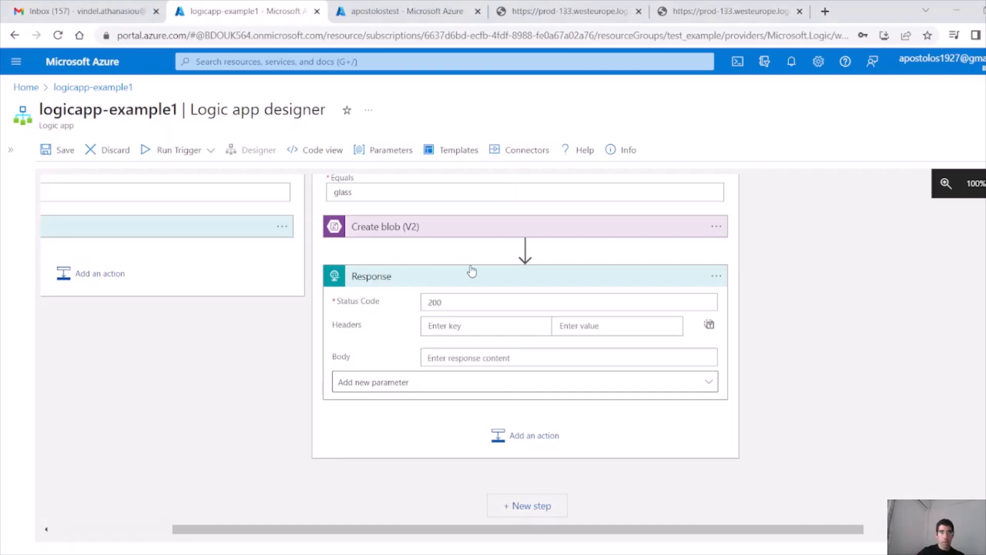
{"action": "left_click", "coordinate": [462, 325]}
{"action": "type", "text": "Content-type"}
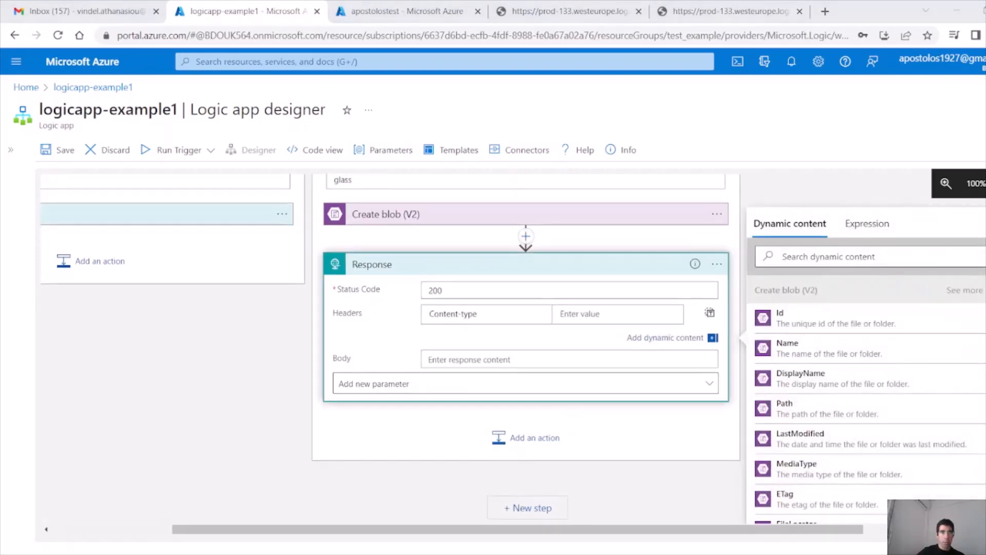
{"action": "left_click", "coordinate": [619, 315]}
{"action": "type", "text": "application/json"}
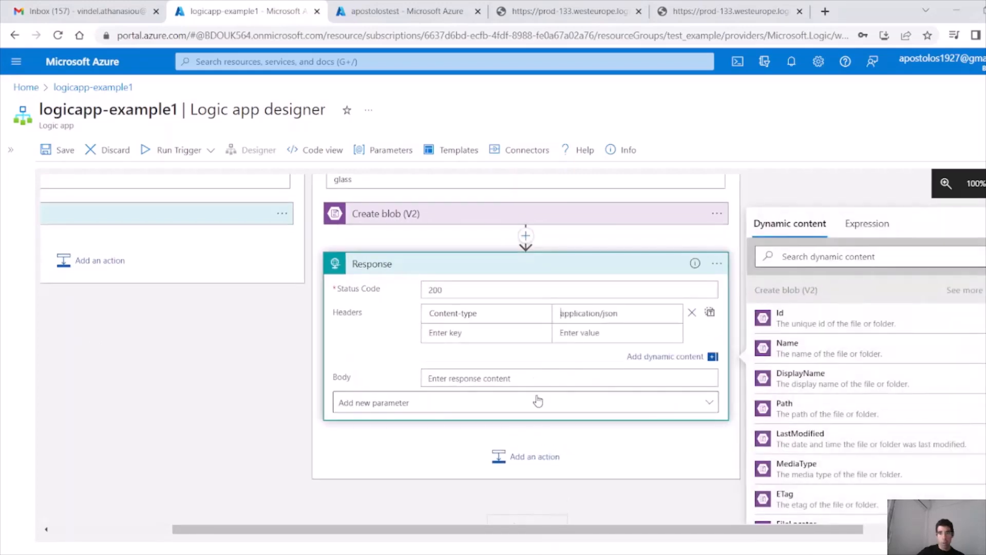
Step: Set the response body to {"Status":"This is the second case. The item is <item>"} and save
{"action": "left_click", "coordinate": [532, 378]}
{"action": "type", "text": "{\"Status"}
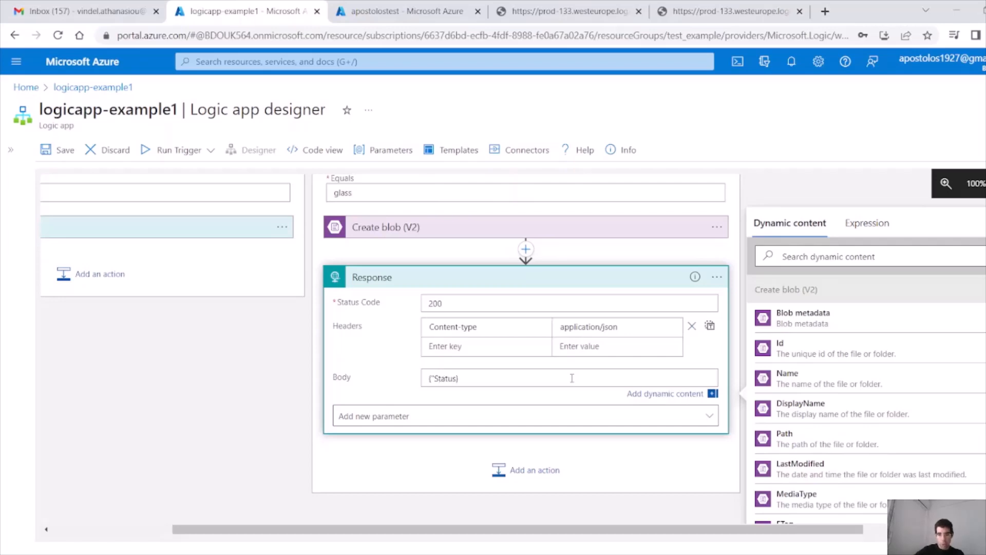
{"action": "type", "text": "\":\"This is the second case. The item "}
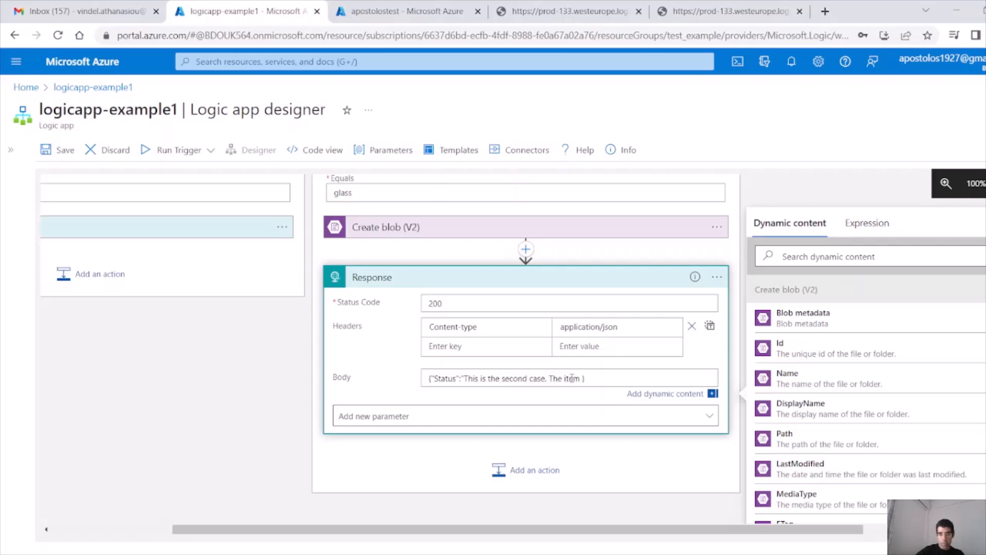
{"action": "type", "text": "is"}
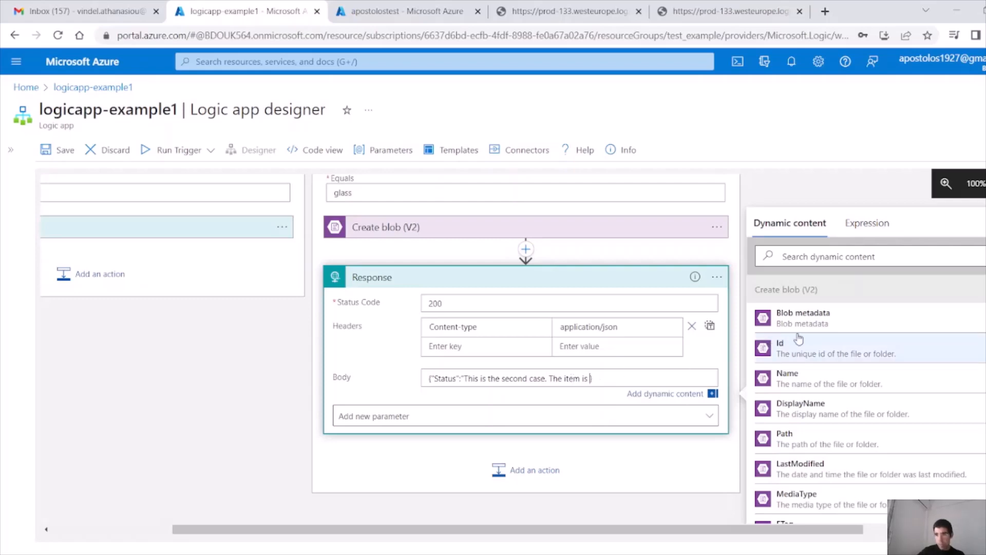
{"action": "scroll", "coordinate": [892, 375], "scroll_direction": "down", "scroll_amount": 5}
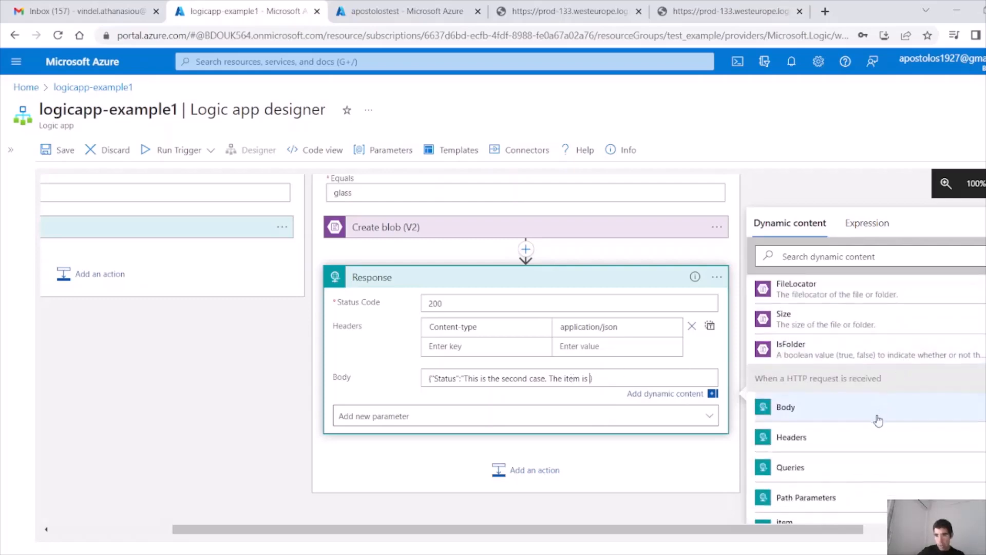
{"action": "scroll", "coordinate": [854, 488], "scroll_direction": "down", "scroll_amount": 1}
{"action": "left_click", "coordinate": [784, 516]}
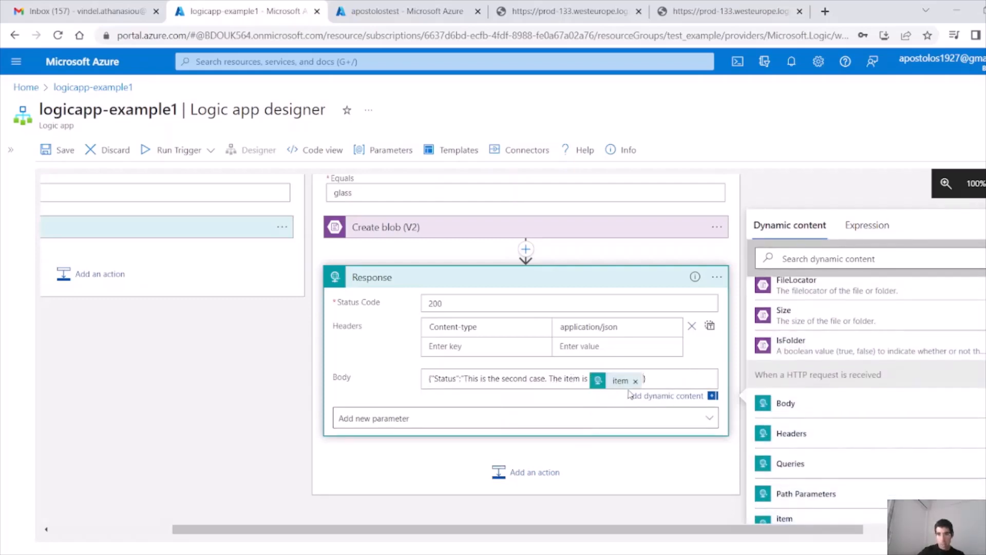
{"action": "type", "text": "\""}
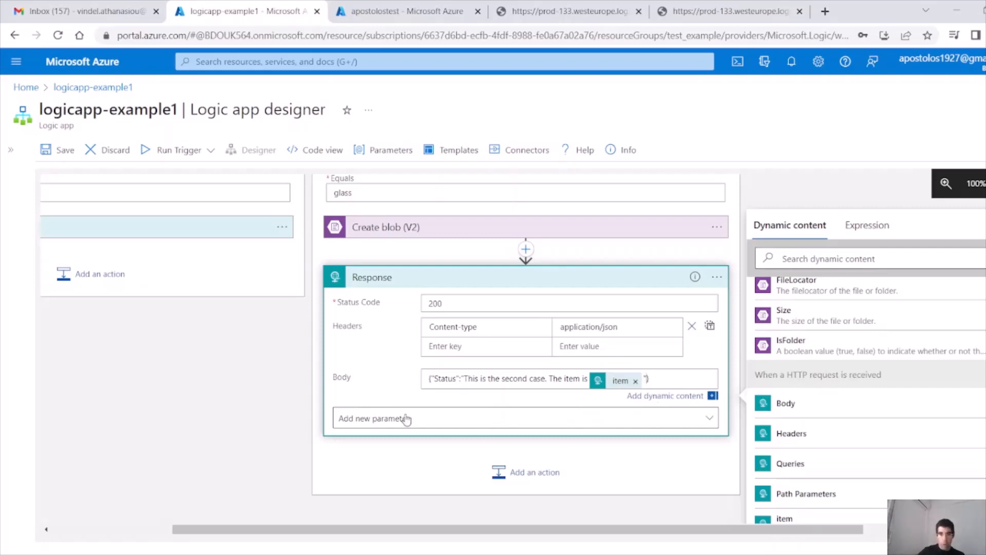
{"action": "left_click", "coordinate": [257, 442]}
{"action": "left_click", "coordinate": [71, 154]}
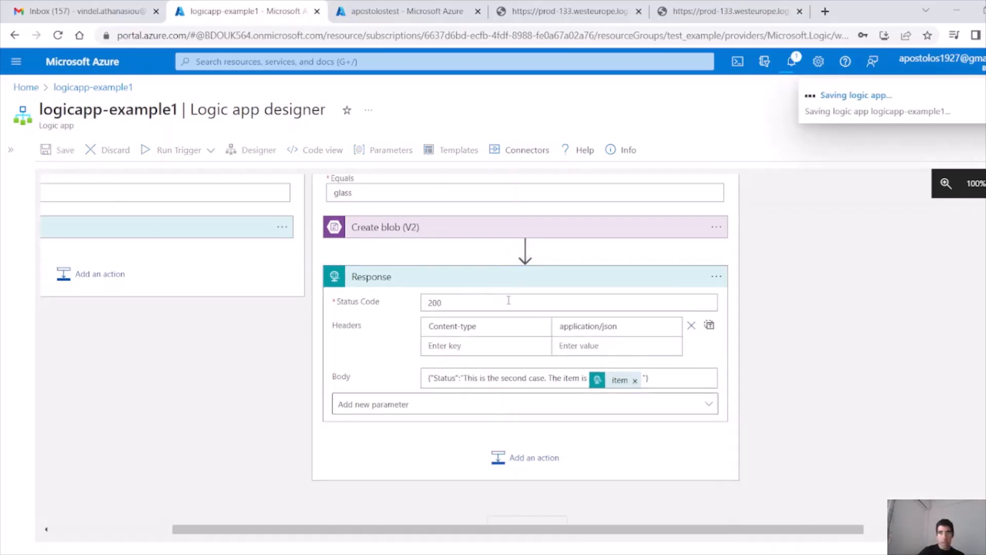
Step: Expand 'When a HTTP request is received' and copy its HTTP GET URL
{"action": "scroll", "coordinate": [529, 294], "scroll_direction": "up", "scroll_amount": 3}
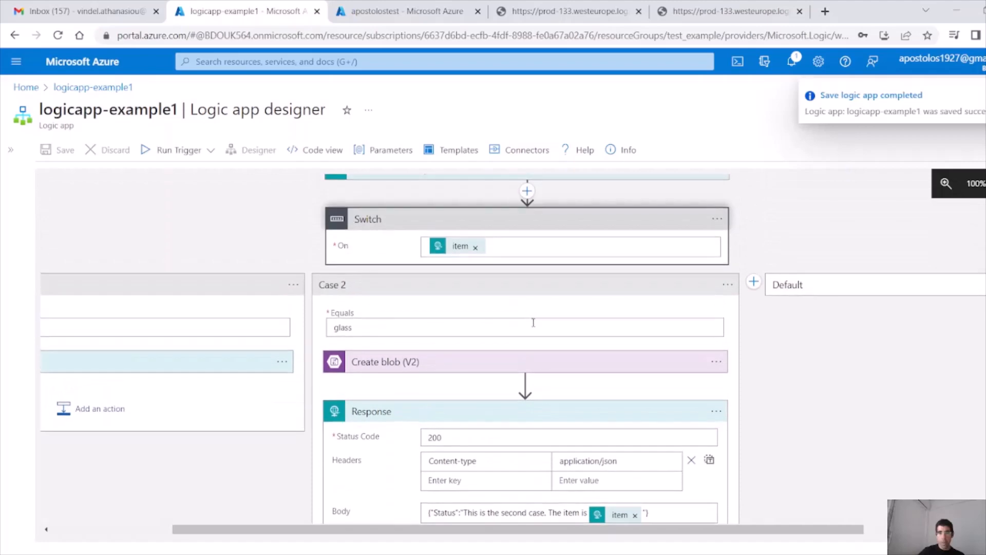
{"action": "scroll", "coordinate": [493, 364], "scroll_direction": "up", "scroll_amount": 1}
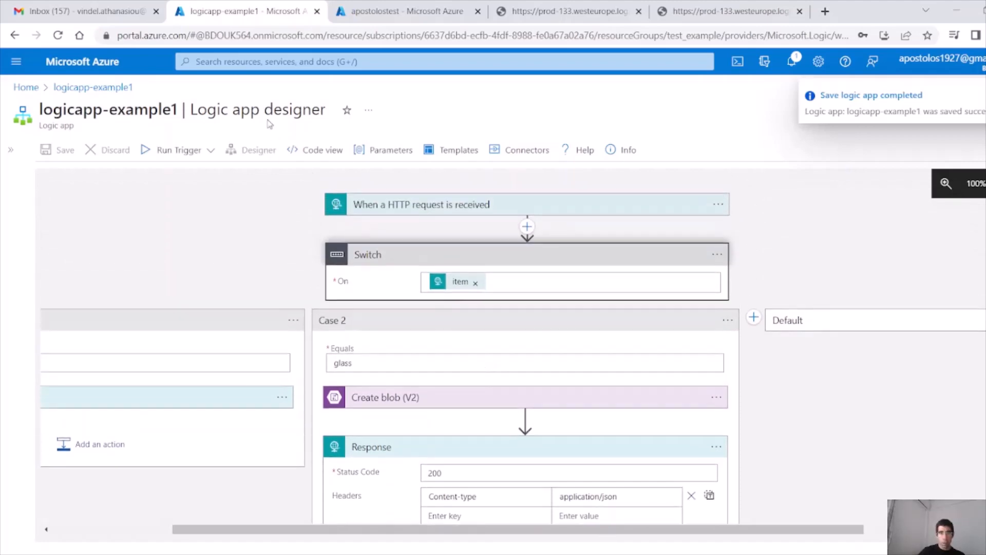
{"action": "left_click", "coordinate": [525, 209]}
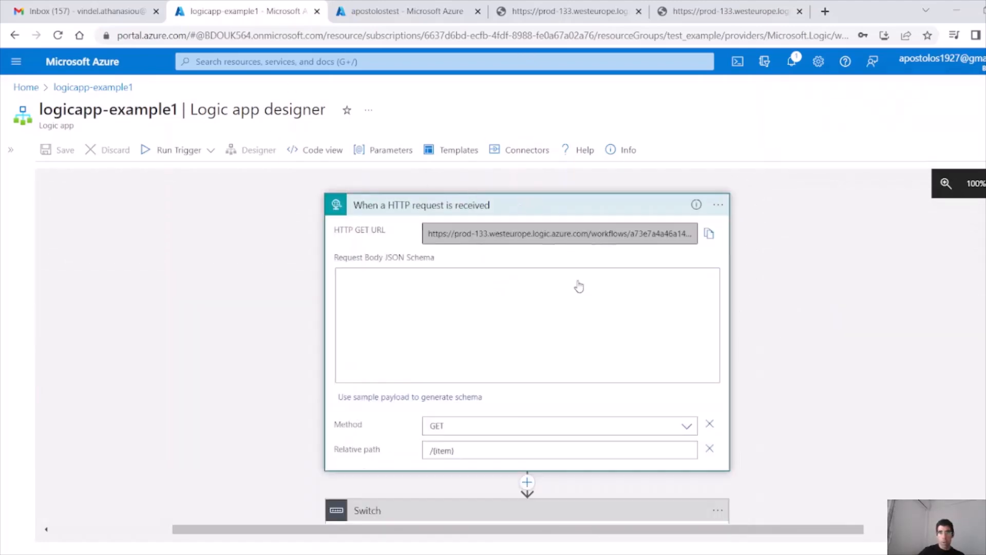
{"action": "left_click", "coordinate": [708, 235]}
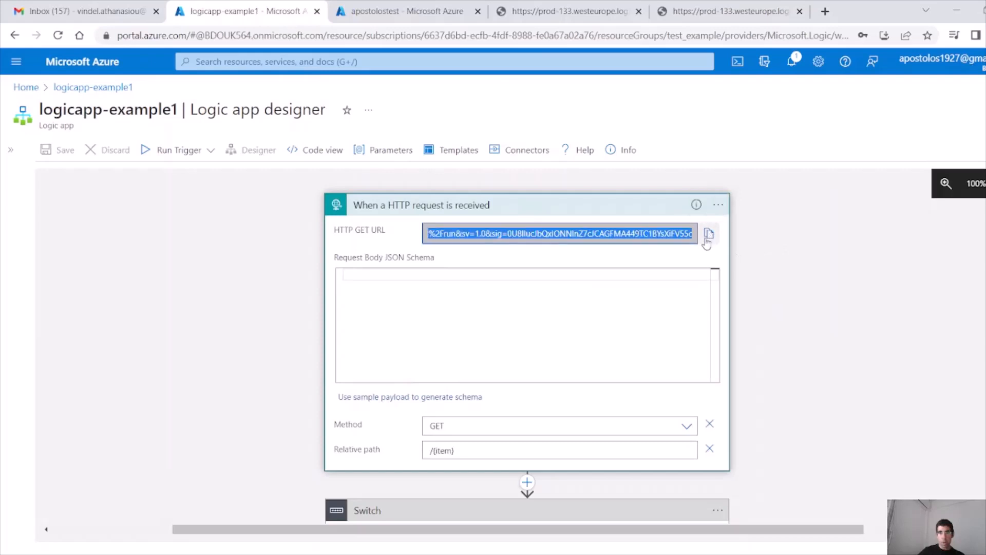
Step: Call the workflow URL with {item} replaced by glass and check the second-case status
{"action": "left_click", "coordinate": [688, 35]}
{"action": "key", "text": "ctrl+v"}
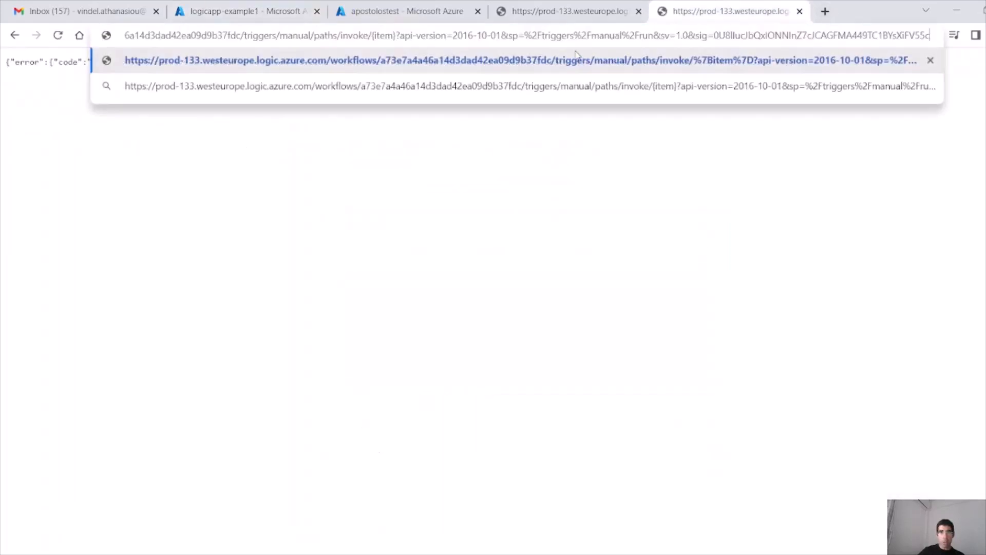
{"action": "left_click_drag", "start_coordinate": [398, 35], "coordinate": [371, 35]}
{"action": "type", "text": "glass"}
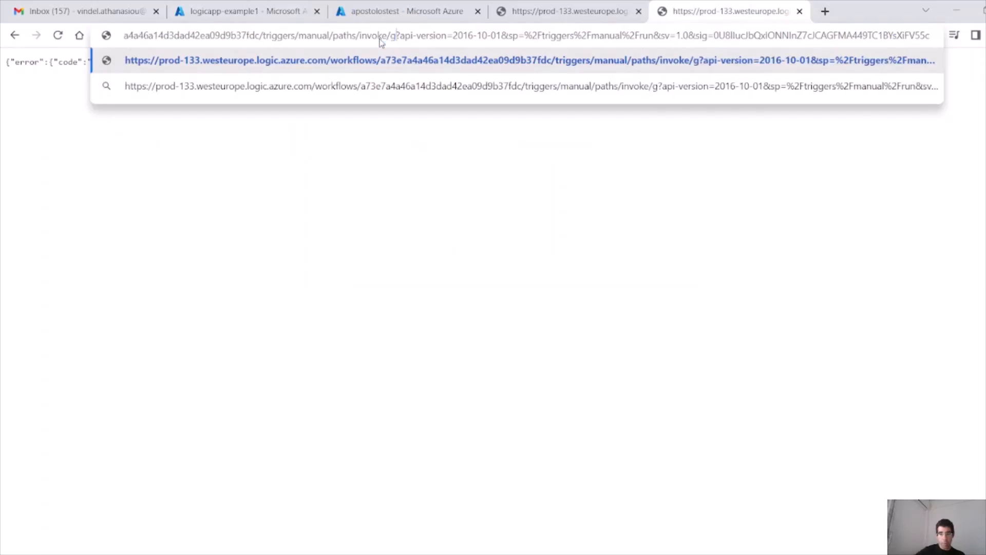
{"action": "key", "text": "Return"}
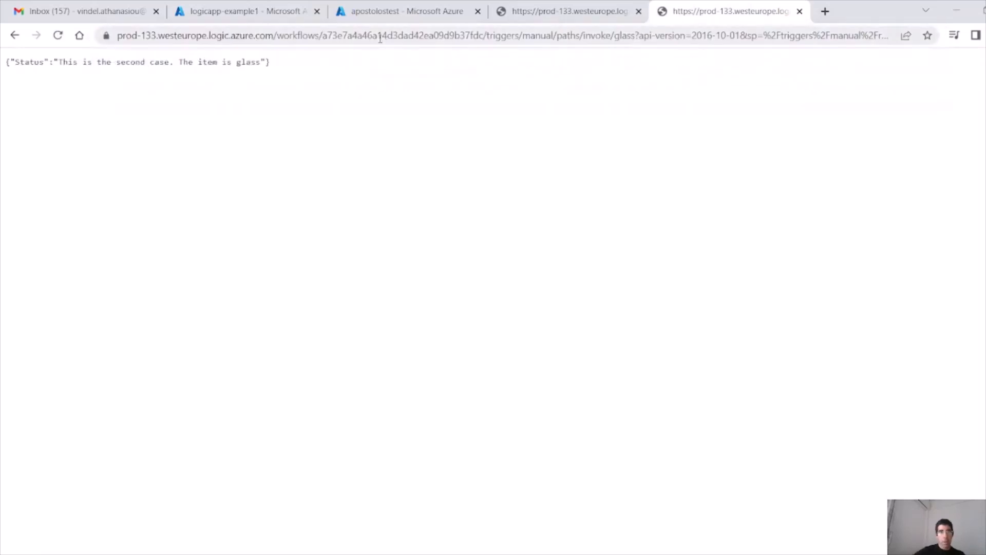
{"action": "left_click_drag", "start_coordinate": [310, 61], "coordinate": [1, 63]}
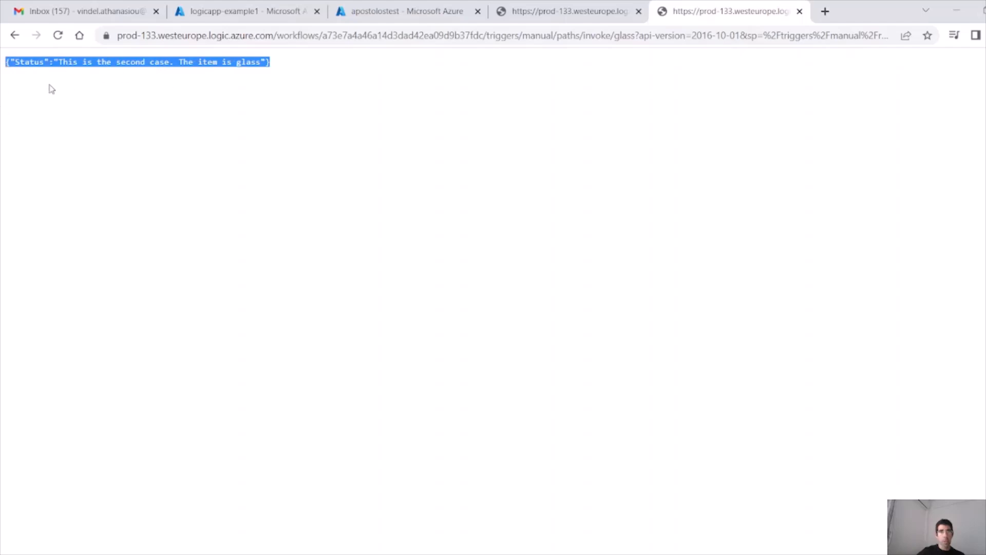
{"action": "left_click", "coordinate": [368, 15]}
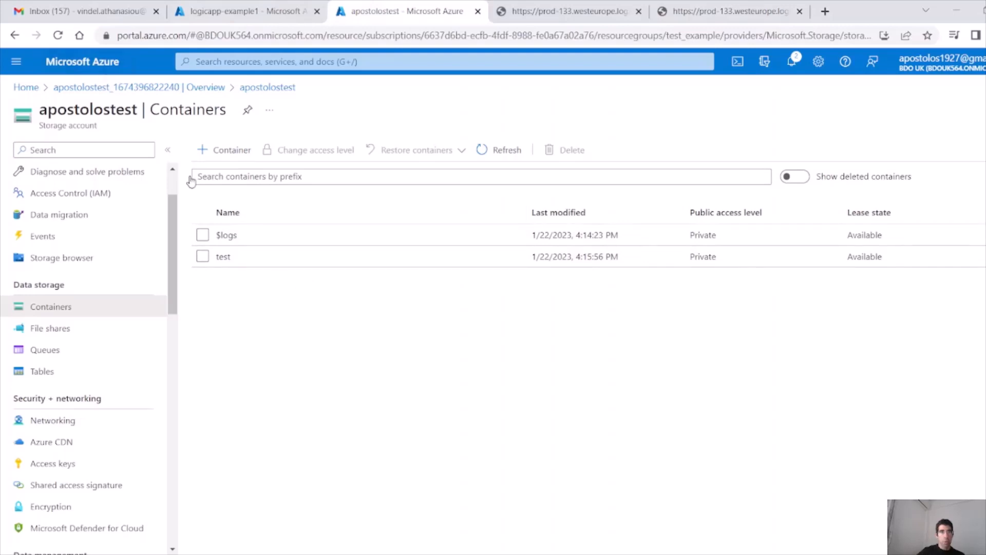
Step: Confirm glass.txt in the test container reads 'Hello, this is the second case', then return to logicapp-example1
{"action": "left_click", "coordinate": [223, 257]}
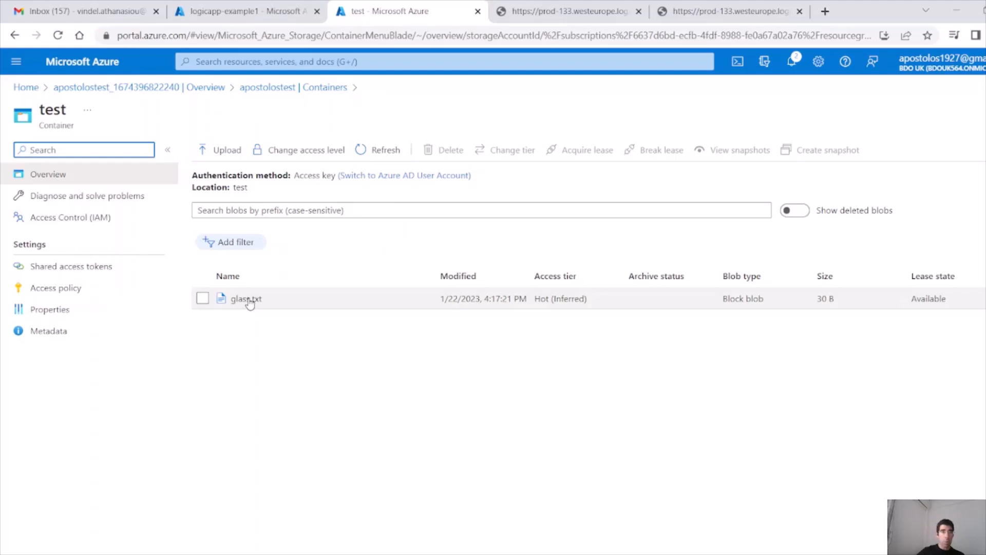
{"action": "left_click", "coordinate": [249, 302]}
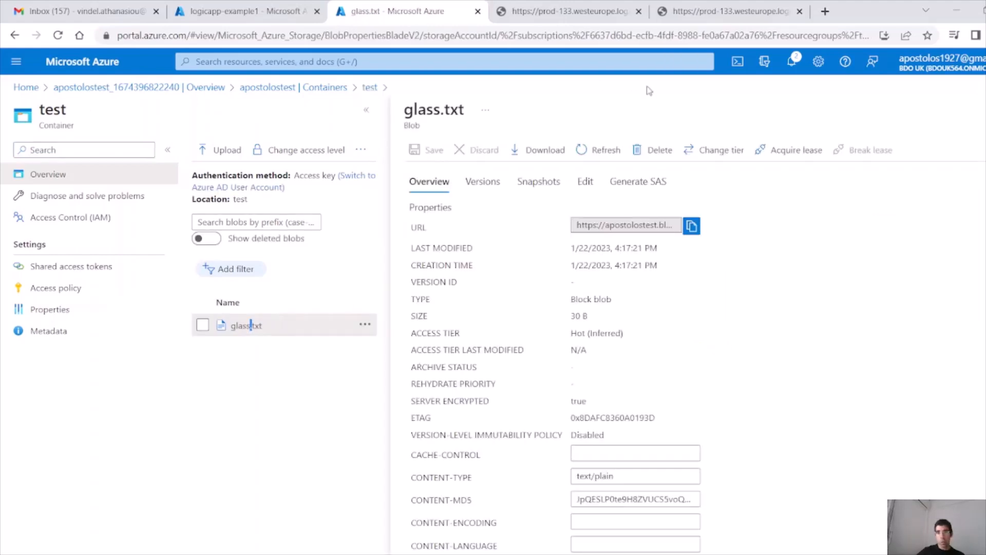
{"action": "left_click", "coordinate": [589, 185]}
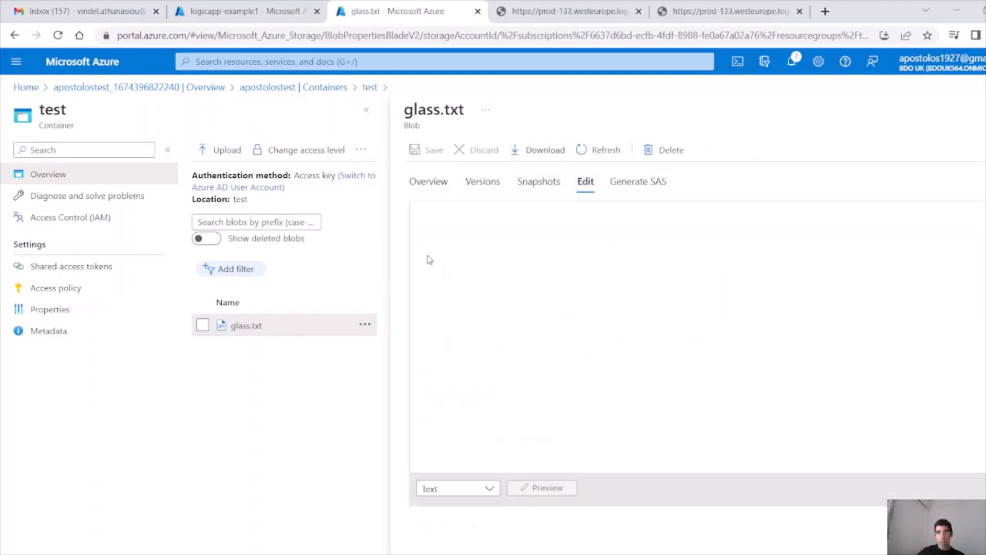
{"action": "left_click_drag", "start_coordinate": [614, 208], "coordinate": [412, 204]}
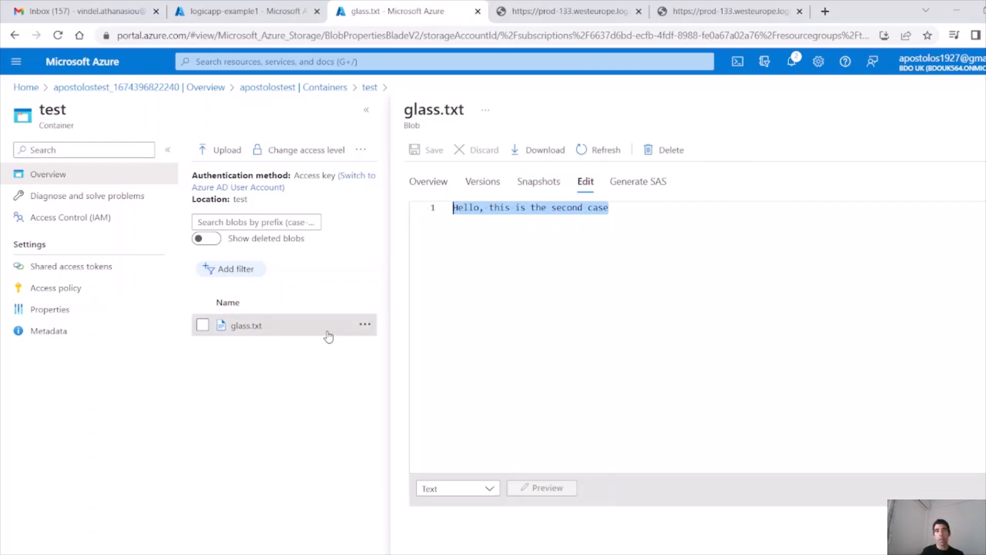
{"action": "left_click", "coordinate": [254, 17]}
{"action": "scroll", "coordinate": [808, 266], "scroll_direction": "down", "scroll_amount": 5}
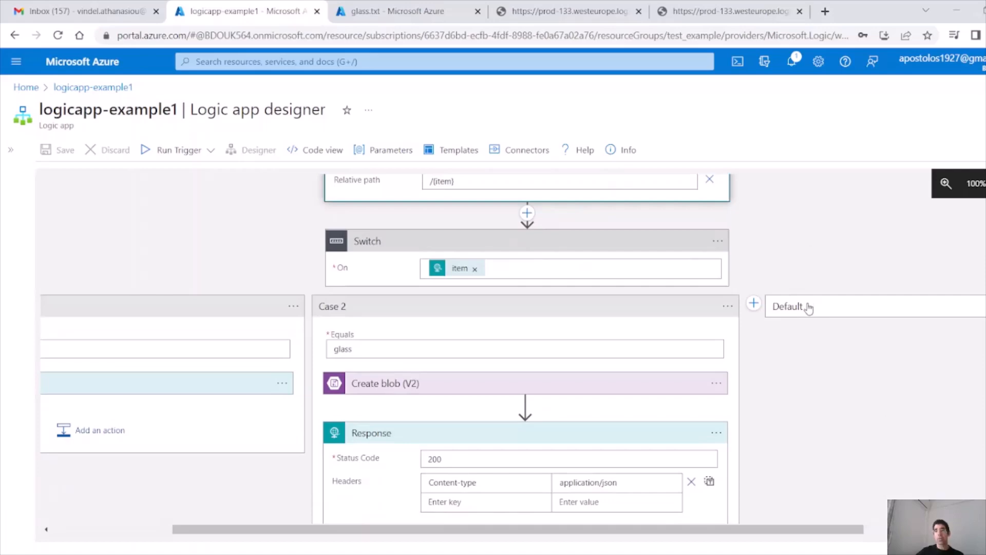
Step: Expand the Switch's Default branch and add a new Case 3
{"action": "left_click", "coordinate": [809, 307]}
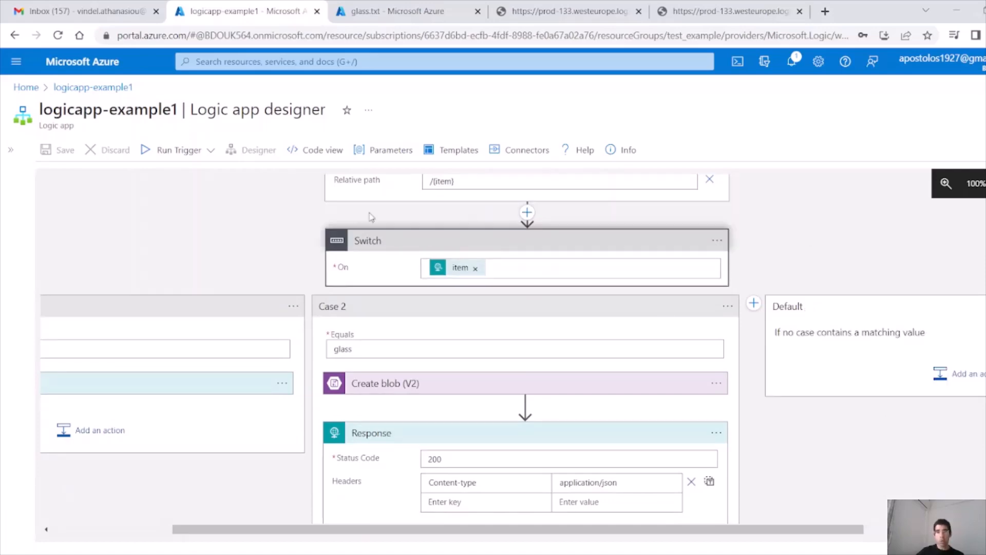
{"action": "left_click_drag", "start_coordinate": [595, 532], "coordinate": [724, 534]}
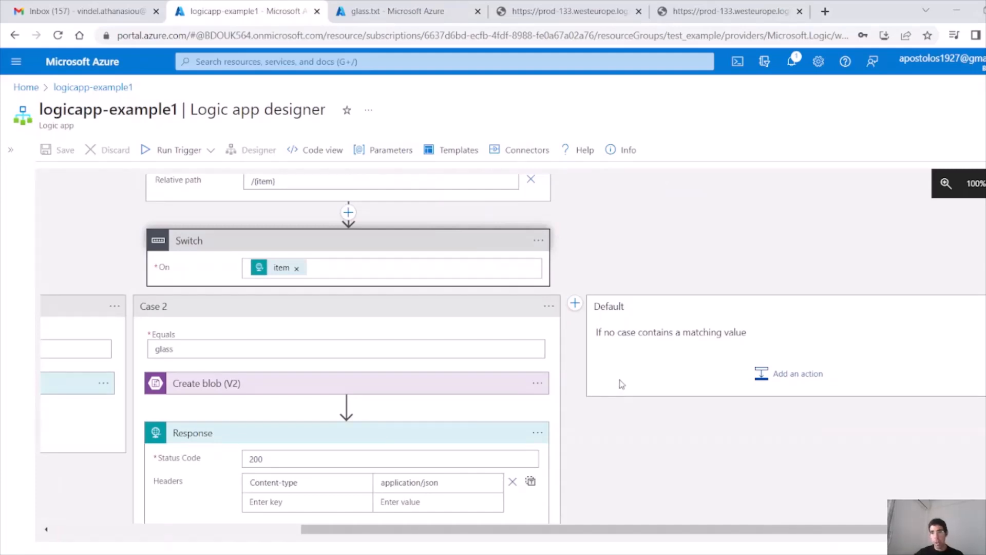
{"action": "left_click", "coordinate": [575, 304]}
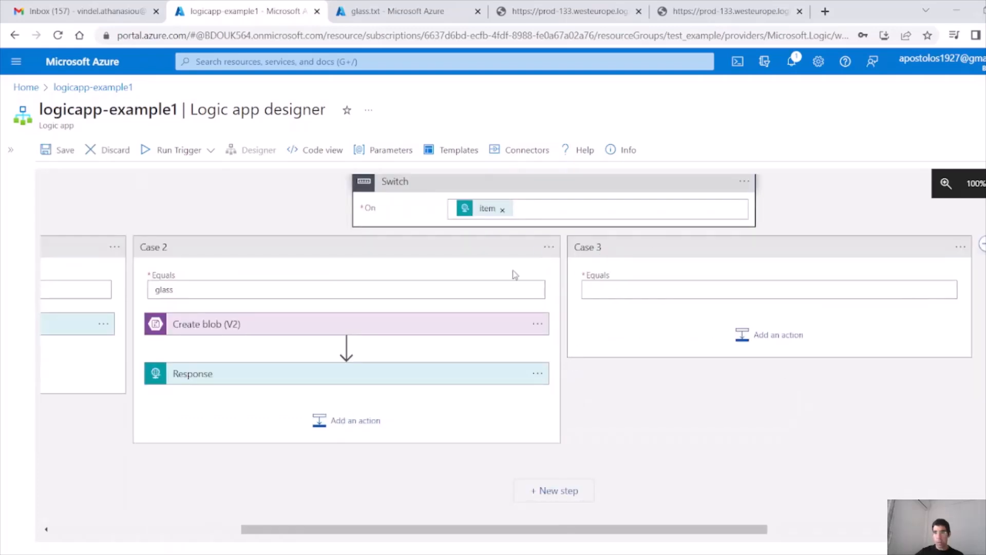
{"action": "left_click", "coordinate": [682, 295]}
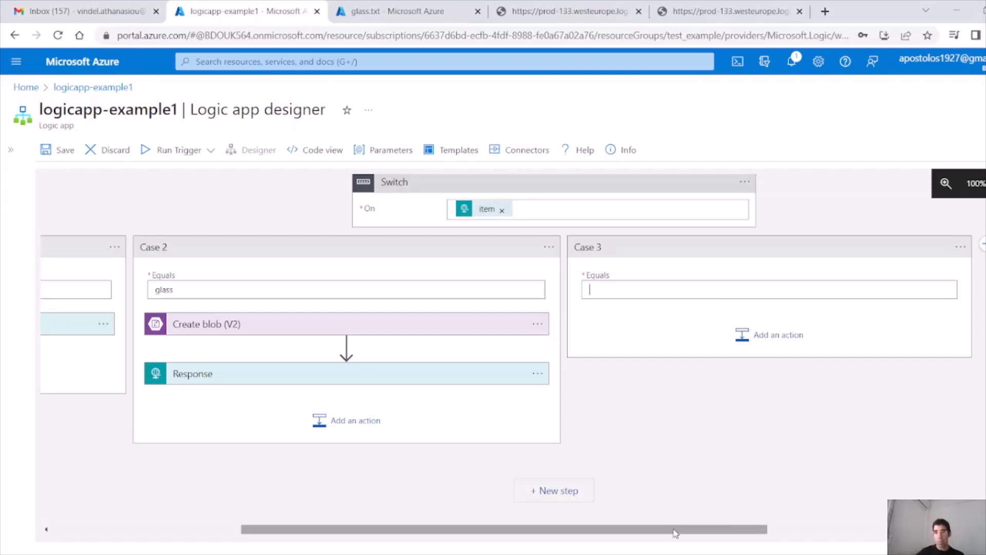
{"action": "left_click_drag", "start_coordinate": [665, 529], "coordinate": [890, 530]}
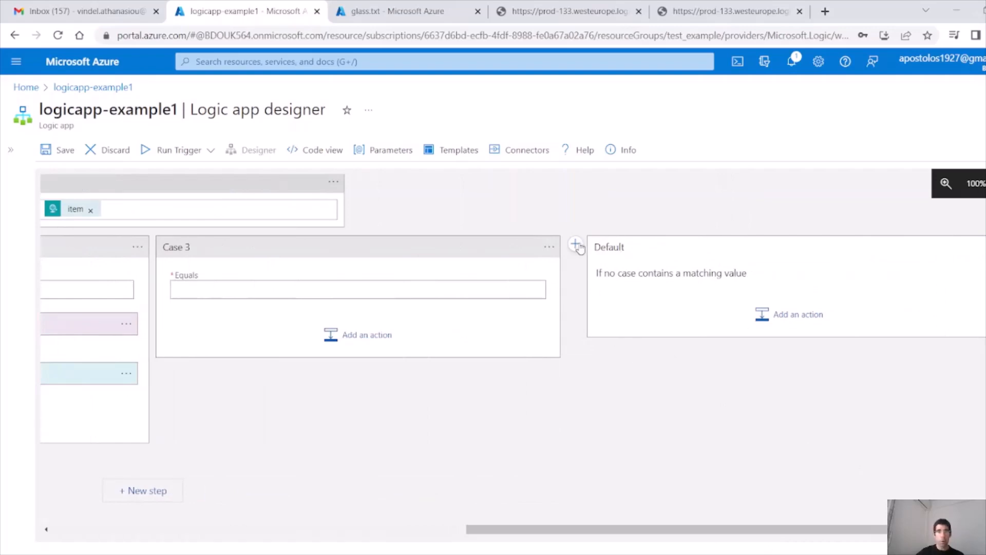
Step: Delete the Case 3 branch and confirm its removal
{"action": "left_click", "coordinate": [549, 246]}
{"action": "left_click", "coordinate": [597, 271]}
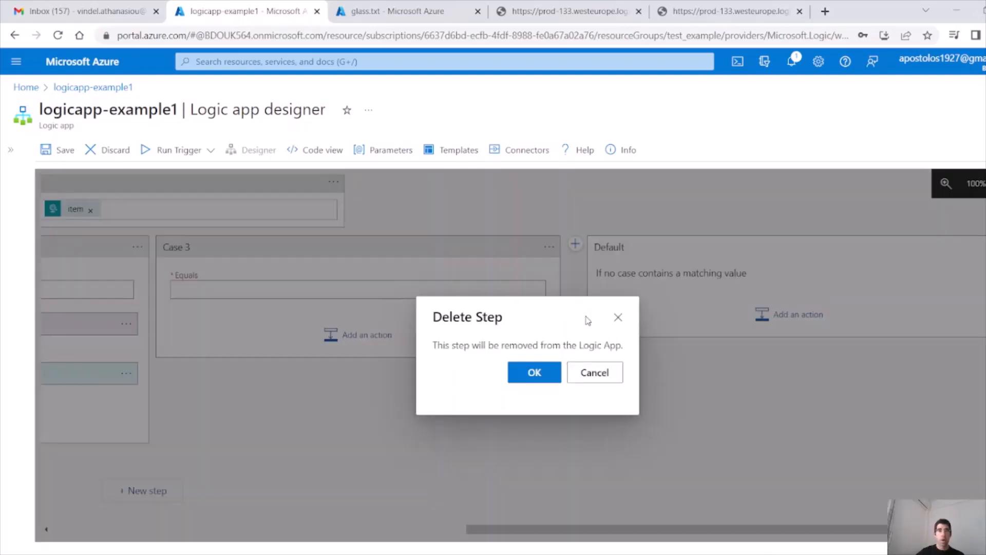
{"action": "left_click", "coordinate": [534, 373]}
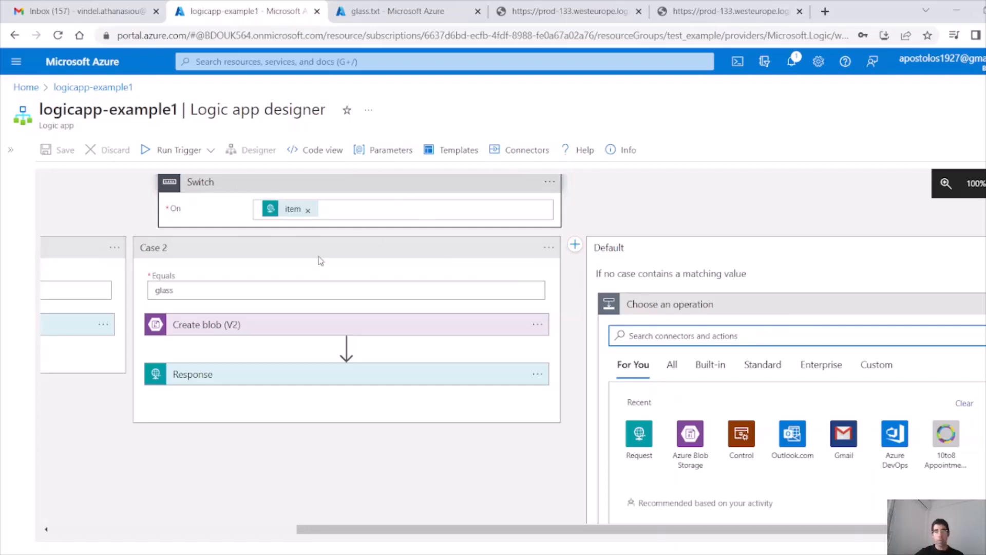
Step: Add the Outlook.com Send an email (V2) action to the Default branch
{"action": "left_click_drag", "start_coordinate": [400, 528], "coordinate": [704, 528]}
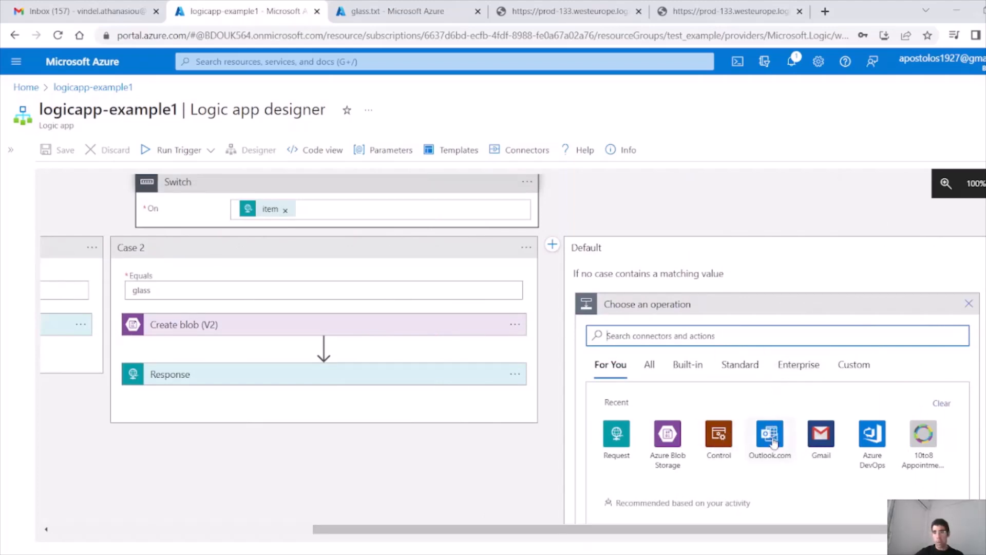
{"action": "scroll", "coordinate": [755, 367], "scroll_direction": "down", "scroll_amount": 1}
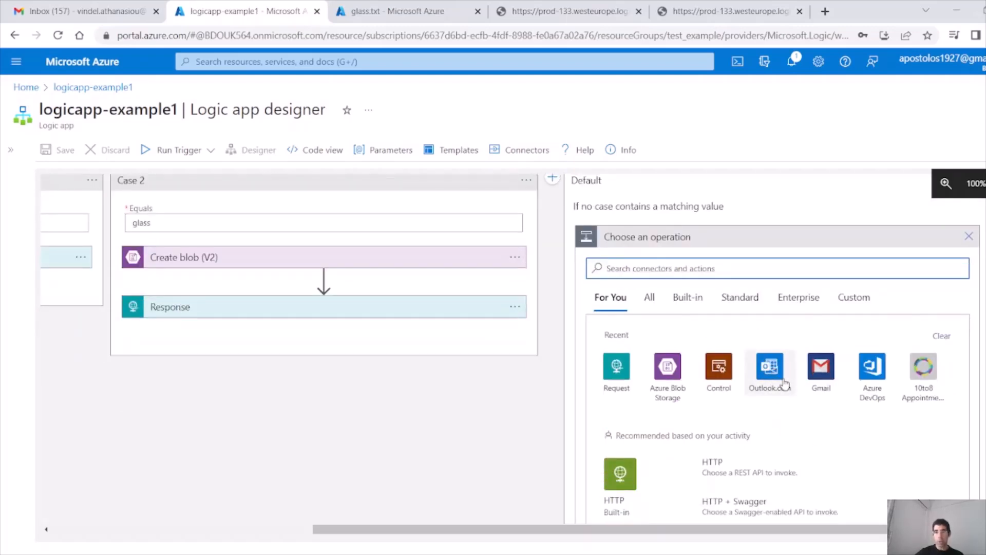
{"action": "left_click", "coordinate": [784, 385]}
{"action": "scroll", "coordinate": [716, 420], "scroll_direction": "down", "scroll_amount": 8}
{"action": "scroll", "coordinate": [716, 426], "scroll_direction": "down", "scroll_amount": 5}
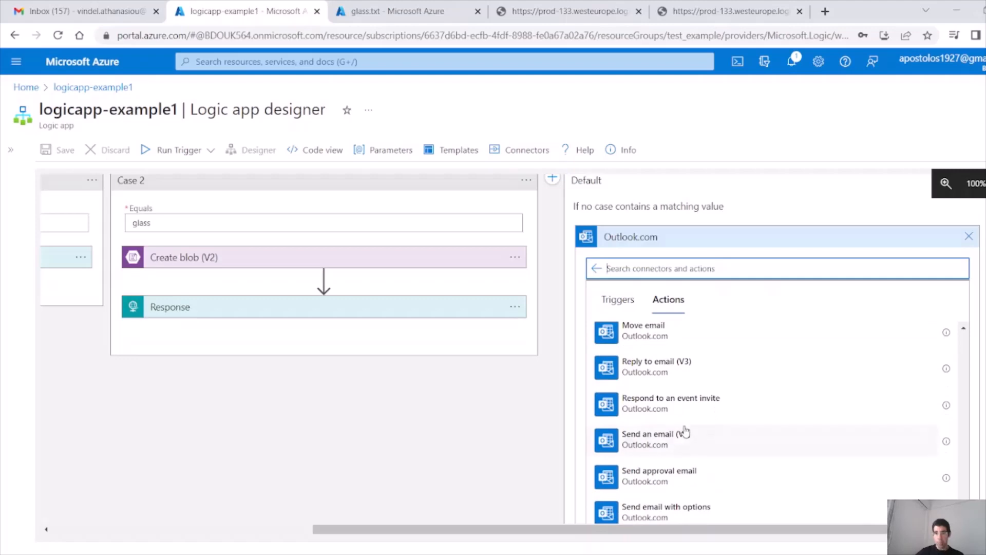
{"action": "left_click", "coordinate": [719, 452]}
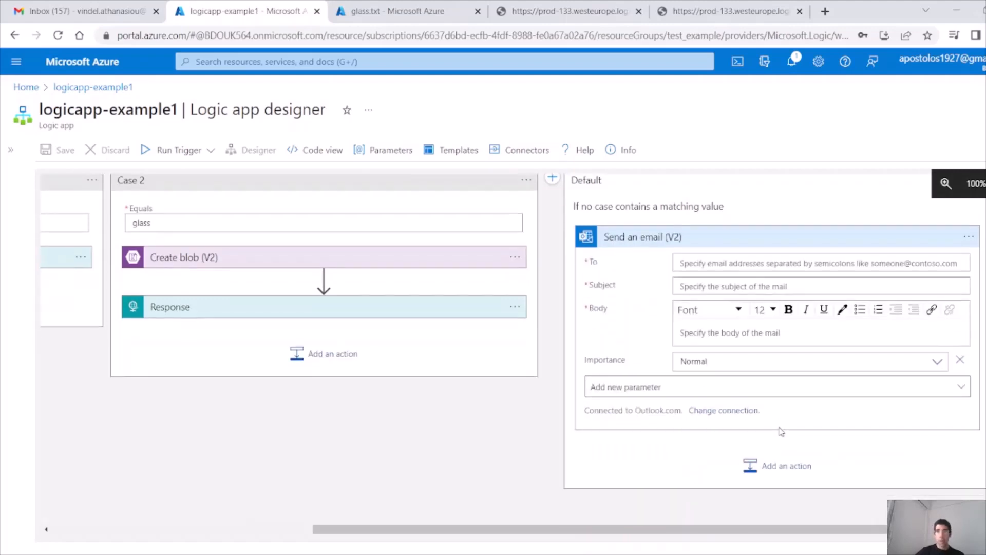
Step: Enter the recipient's e-mail address and the subject 'This is a logic app email. The item is' plus item
{"action": "left_click", "coordinate": [767, 263]}
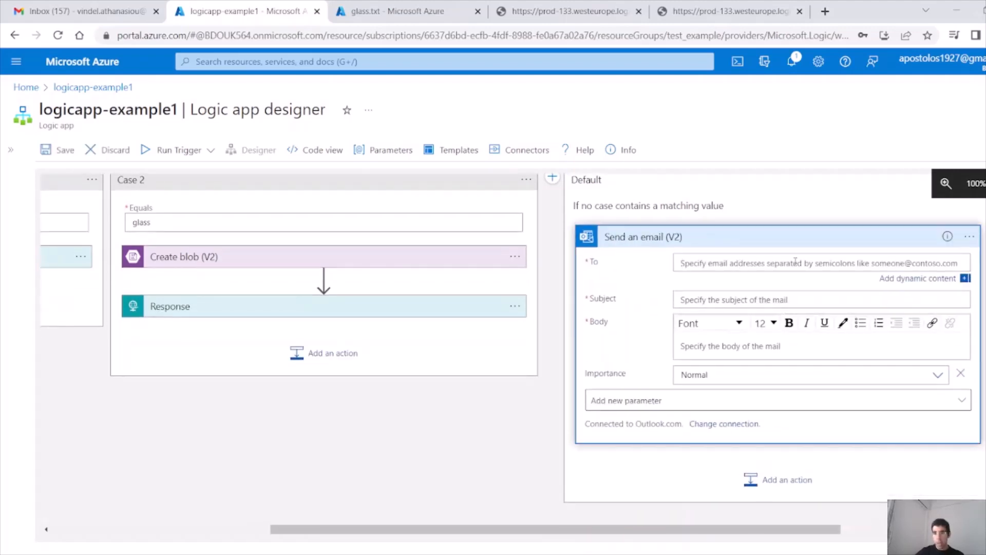
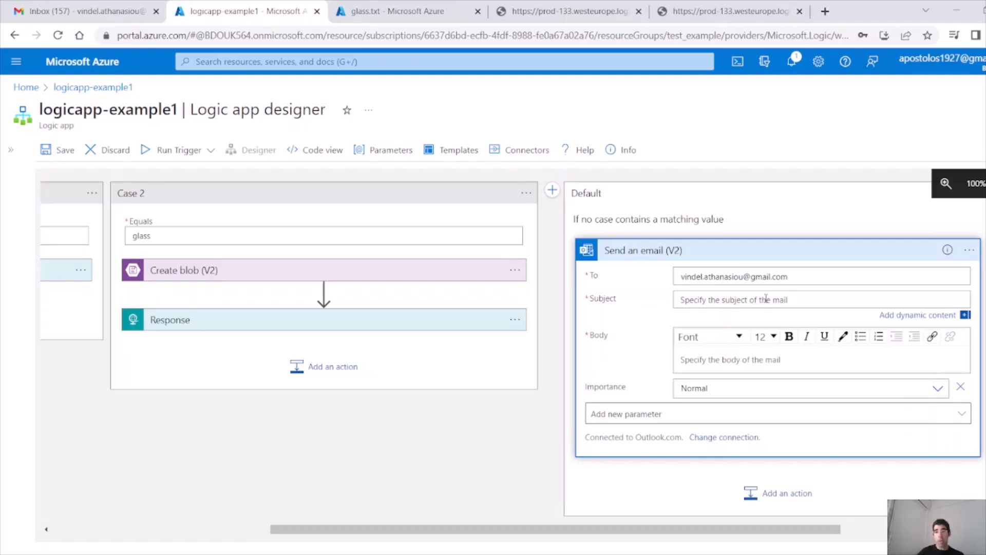
{"action": "left_click", "coordinate": [766, 298]}
{"action": "left_click", "coordinate": [766, 298]}
{"action": "type", "text": "This is"}
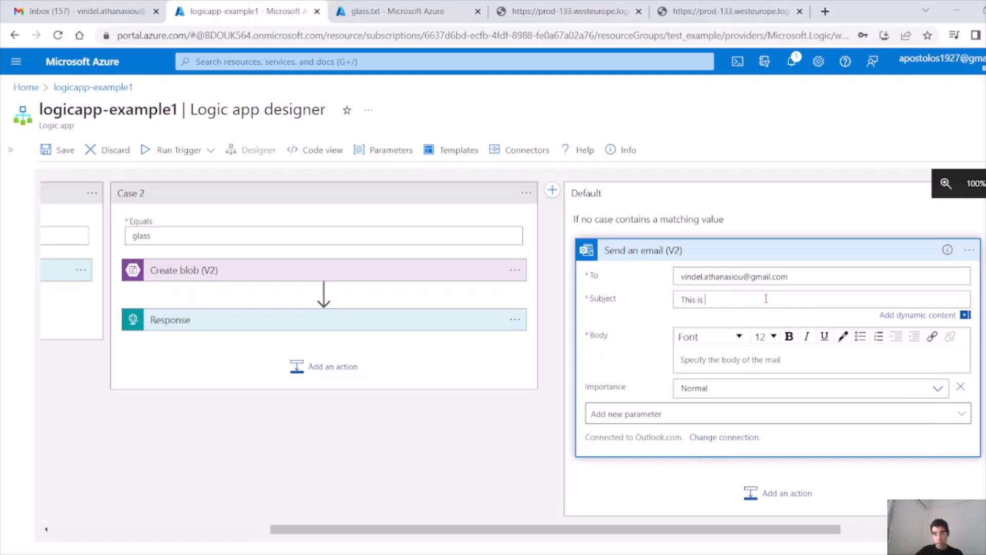
{"action": "type", "text": " a logic app email. The item is"}
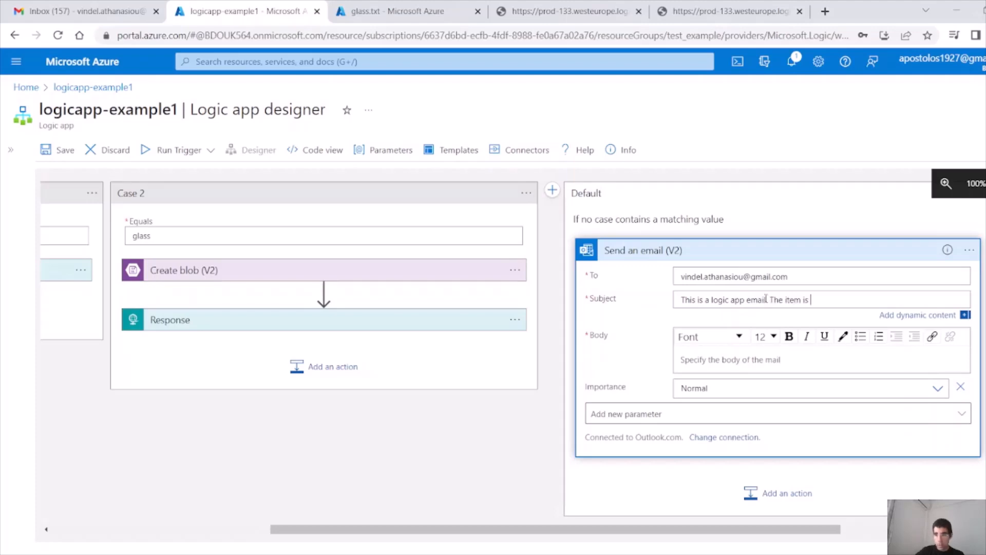
{"action": "left_click_drag", "start_coordinate": [802, 534], "coordinate": [808, 534]}
{"action": "left_click", "coordinate": [961, 316]}
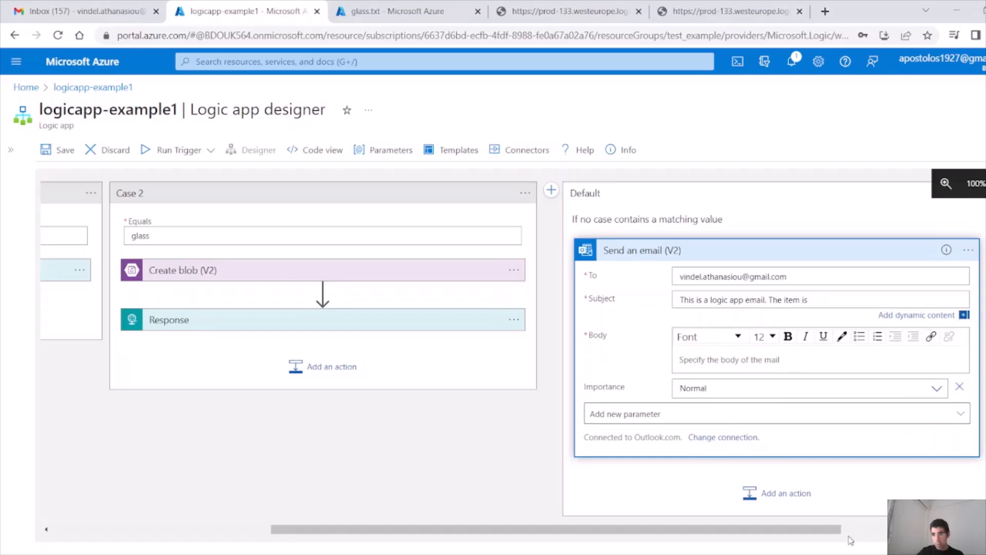
{"action": "left_click", "coordinate": [809, 333]}
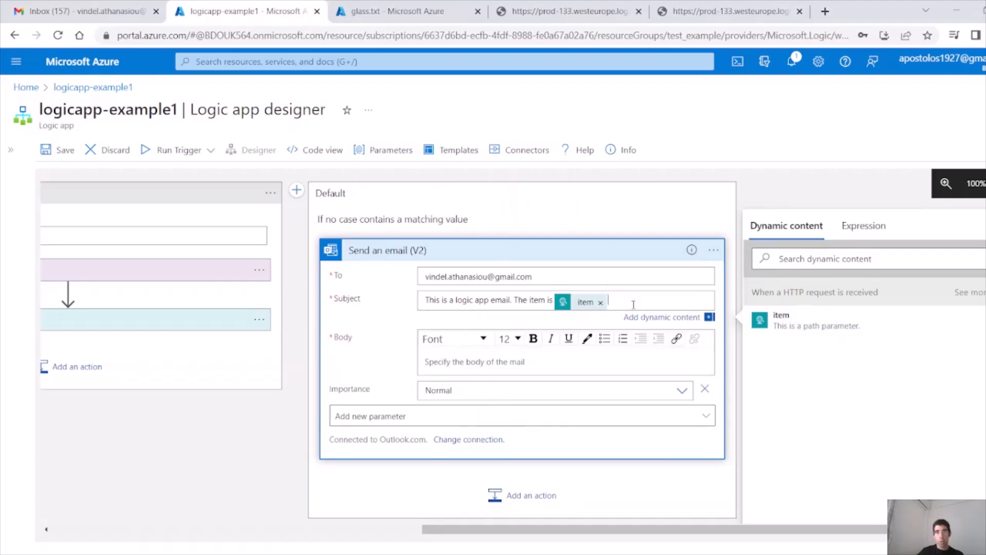
{"action": "left_click_drag", "start_coordinate": [634, 302], "coordinate": [363, 292]}
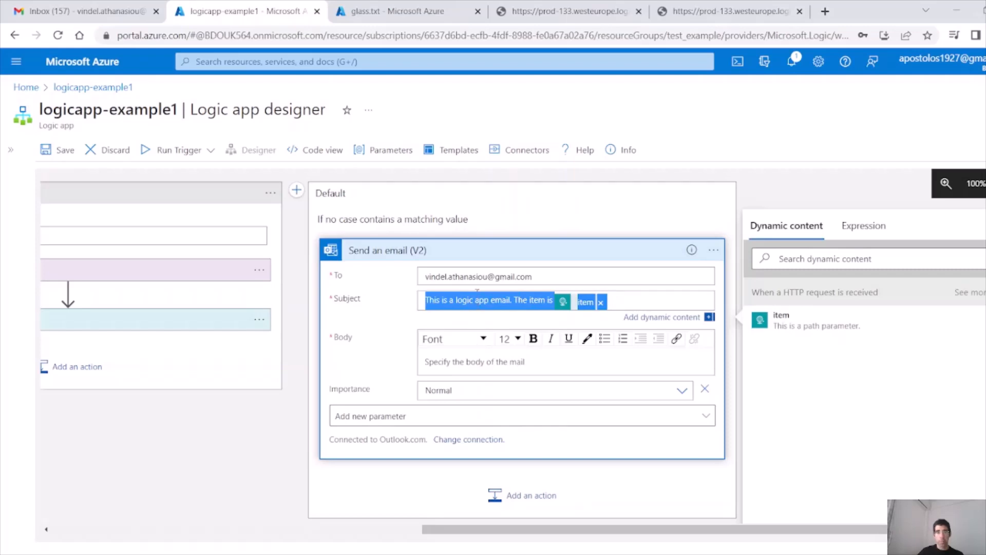
{"action": "triple_click", "coordinate": [554, 276]}
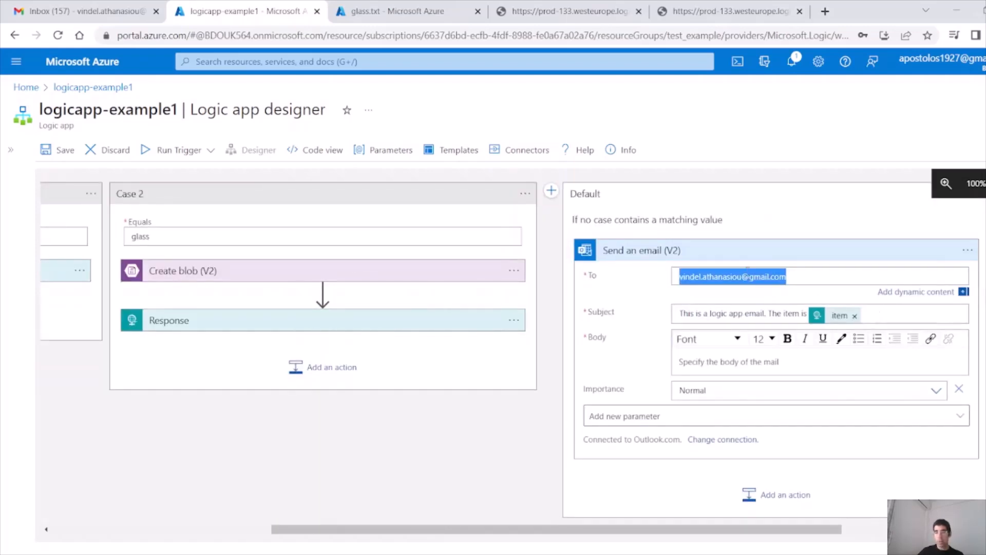
{"action": "left_click_drag", "start_coordinate": [815, 279], "coordinate": [632, 278]}
Step: Add a Request Response action after the email
{"action": "left_click", "coordinate": [774, 505]}
{"action": "scroll", "coordinate": [806, 473], "scroll_direction": "down", "scroll_amount": 1}
{"action": "left_click", "coordinate": [671, 359]}
{"action": "left_click", "coordinate": [660, 334]}
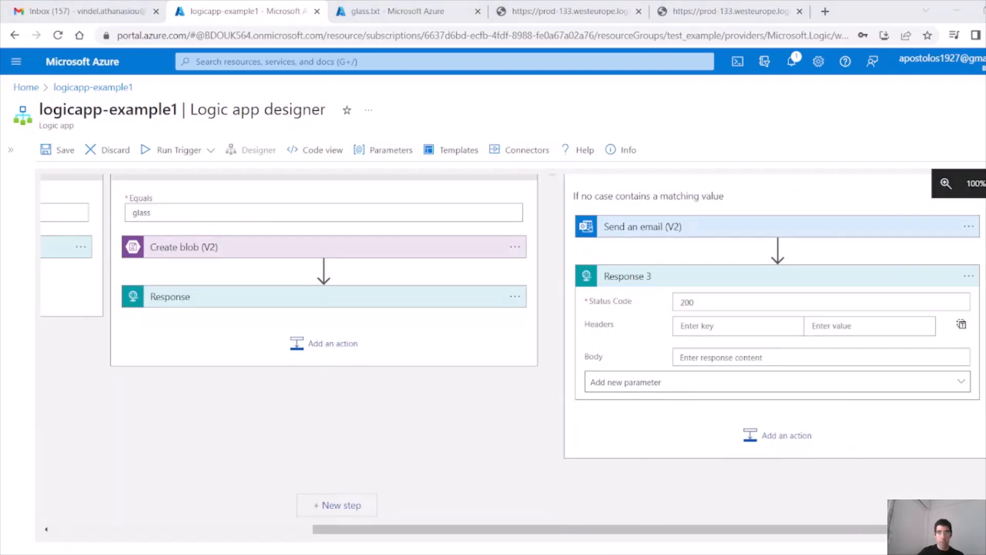
Step: Give Response 3 the header Content-type: application/json
{"action": "left_click", "coordinate": [917, 323]}
{"action": "left_click", "coordinate": [749, 329]}
{"action": "type", "text": "Content-type"}
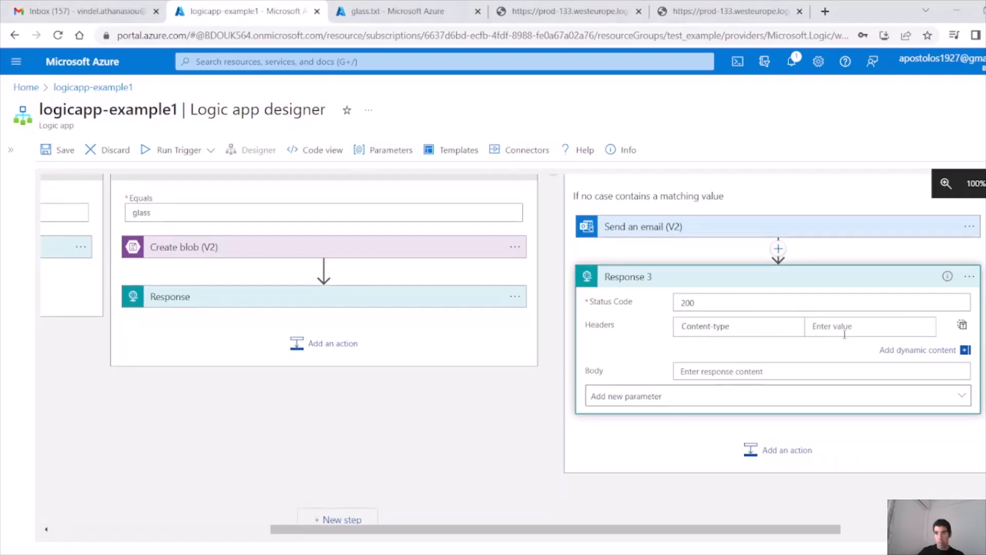
{"action": "left_click", "coordinate": [835, 326]}
{"action": "type", "text": "appl"}
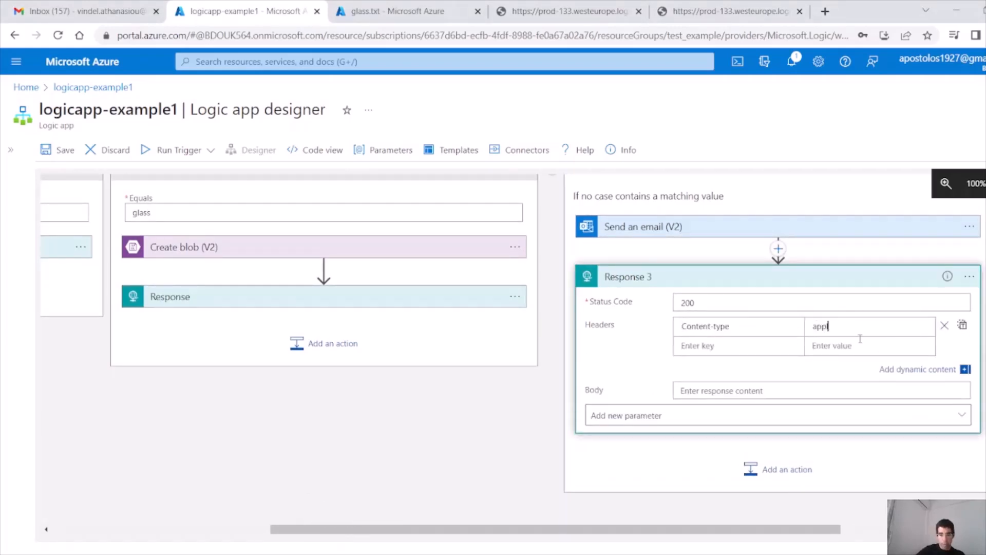
{"action": "type", "text": "ication/json"}
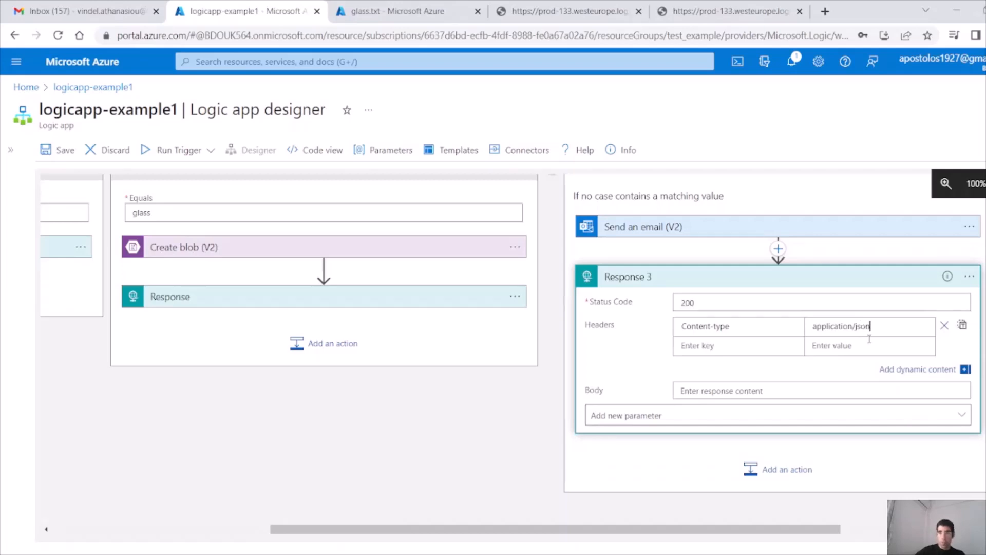
{"action": "left_click", "coordinate": [824, 406]}
{"action": "left_click", "coordinate": [824, 401]}
Step: Set the JSON body success text 'This is case 3, the item is' plus item, then save
{"action": "left_click", "coordinate": [811, 380]}
{"action": "type", "text": "{"}
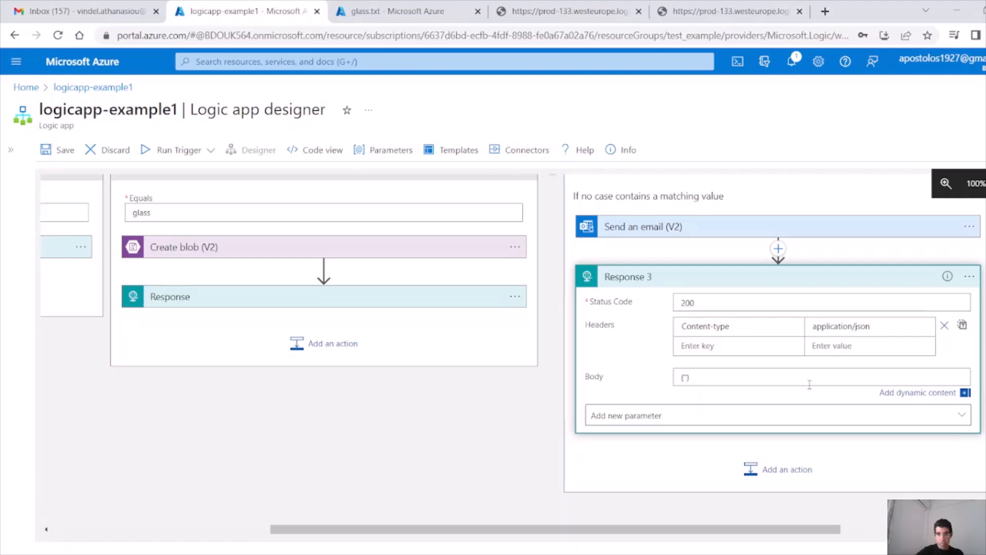
{"action": "type", "text": "ucc"}
{"action": "type", "text": "ess"}
{"action": "type", "text": "\":\"This is ca"}
{"action": "type", "text": "se e"}
{"action": "type", "text": "3"}
{"action": "type", "text": ", the ite"}
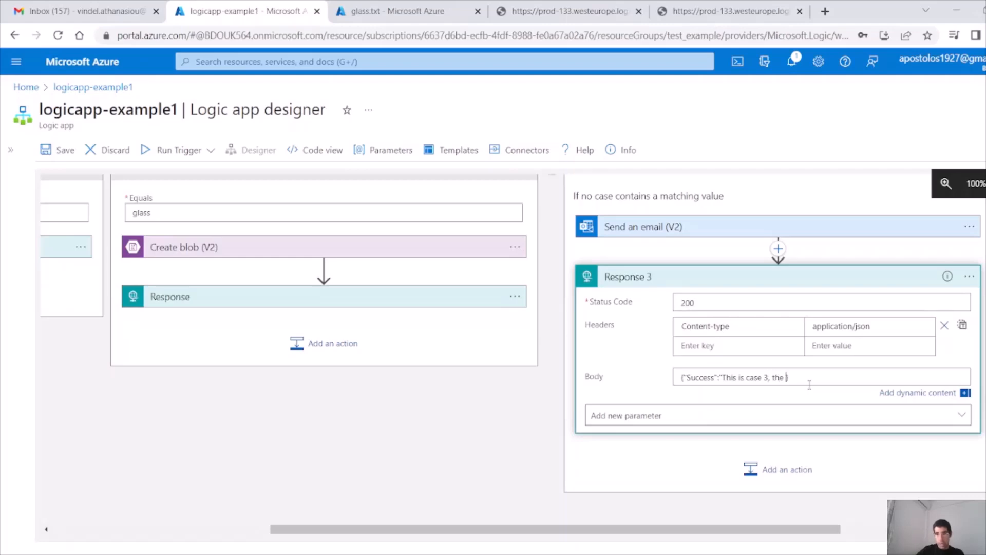
{"action": "type", "text": "m is"}
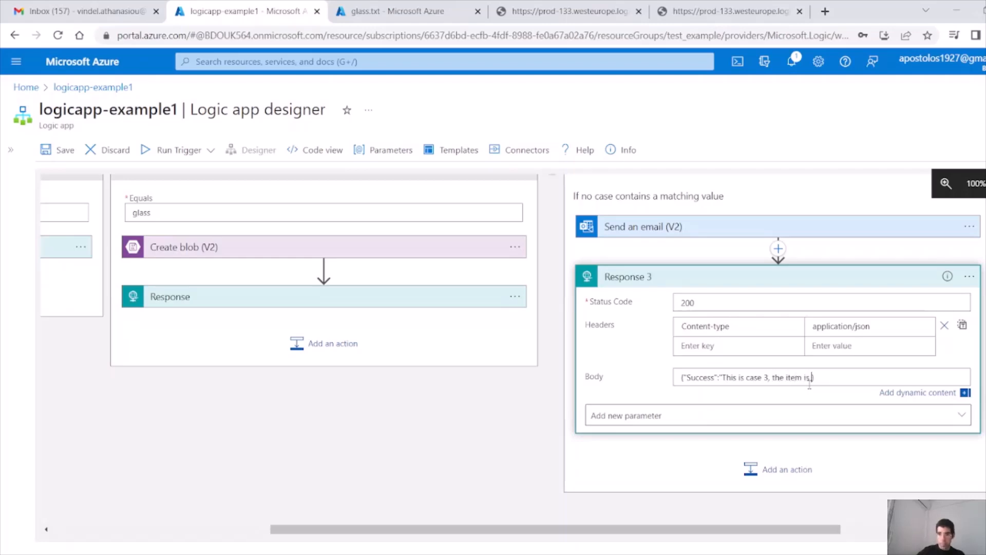
{"action": "left_click_drag", "start_coordinate": [808, 530], "coordinate": [960, 529]}
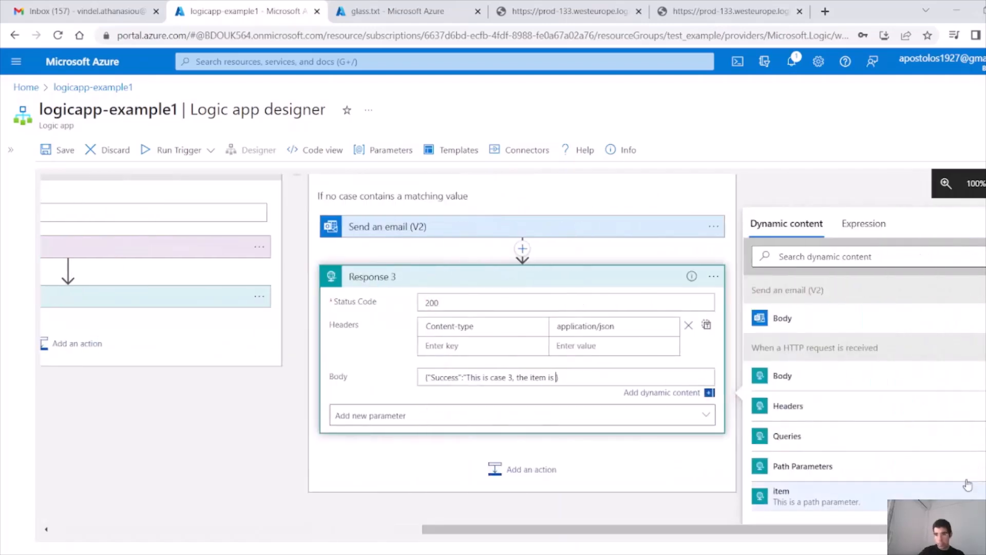
{"action": "left_click", "coordinate": [872, 495]}
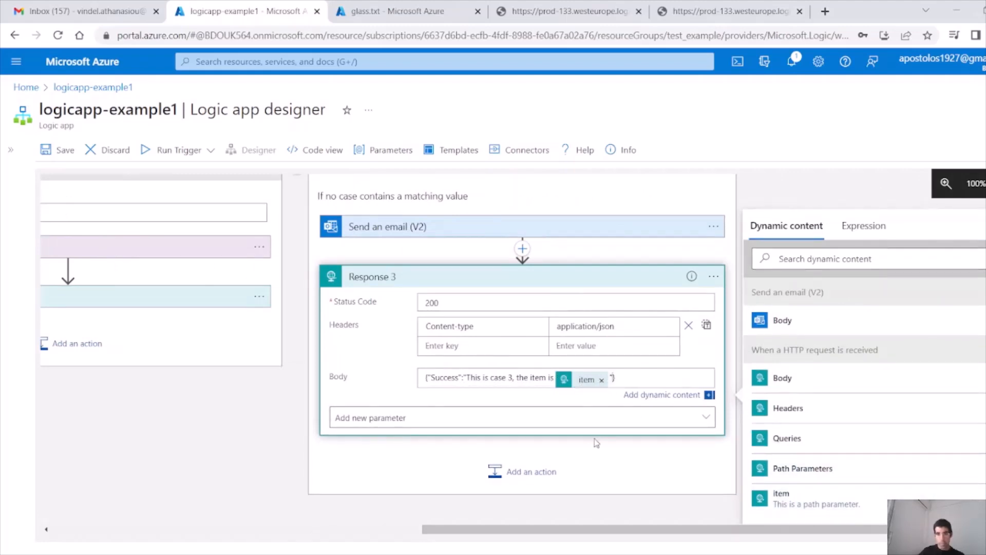
{"action": "scroll", "coordinate": [275, 464], "scroll_direction": "up", "scroll_amount": 1}
{"action": "scroll", "coordinate": [300, 492], "scroll_direction": "down", "scroll_amount": 1}
{"action": "left_click", "coordinate": [59, 149]}
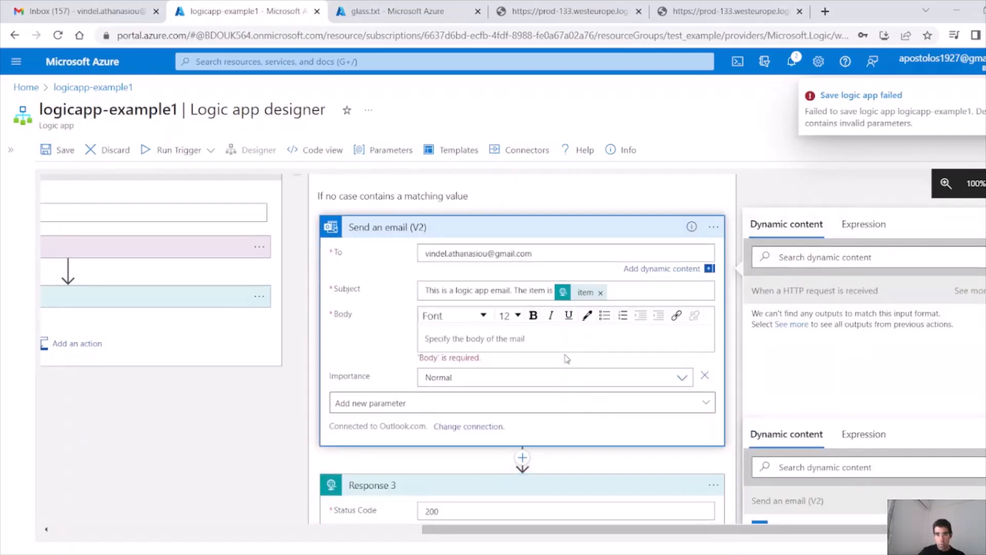
{"action": "left_click", "coordinate": [525, 341]}
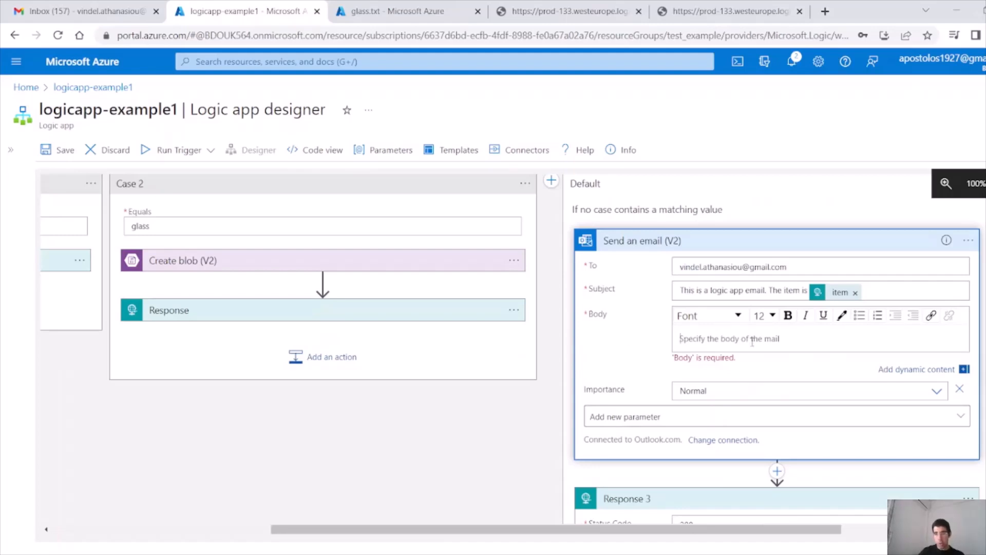
{"action": "type", "text": "test"}
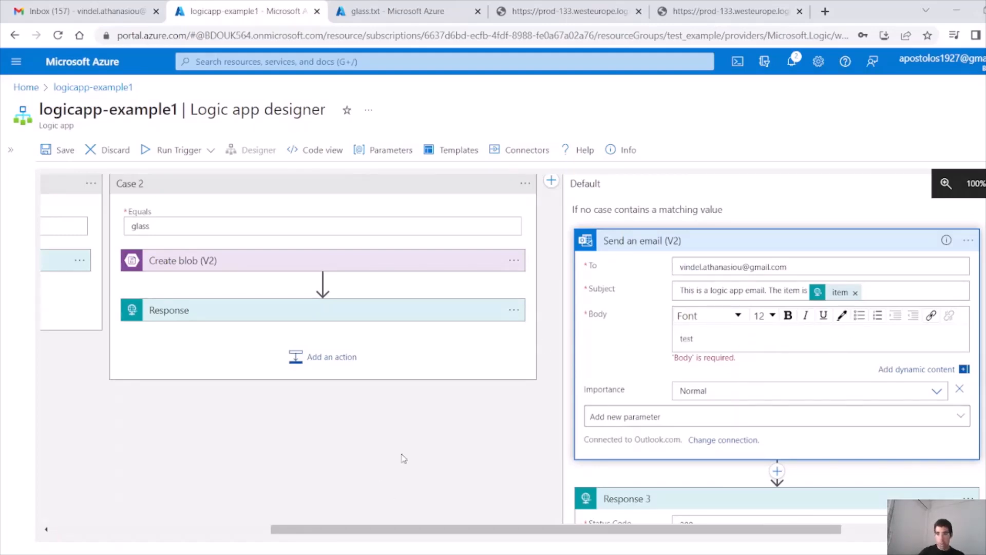
{"action": "left_click", "coordinate": [662, 532]}
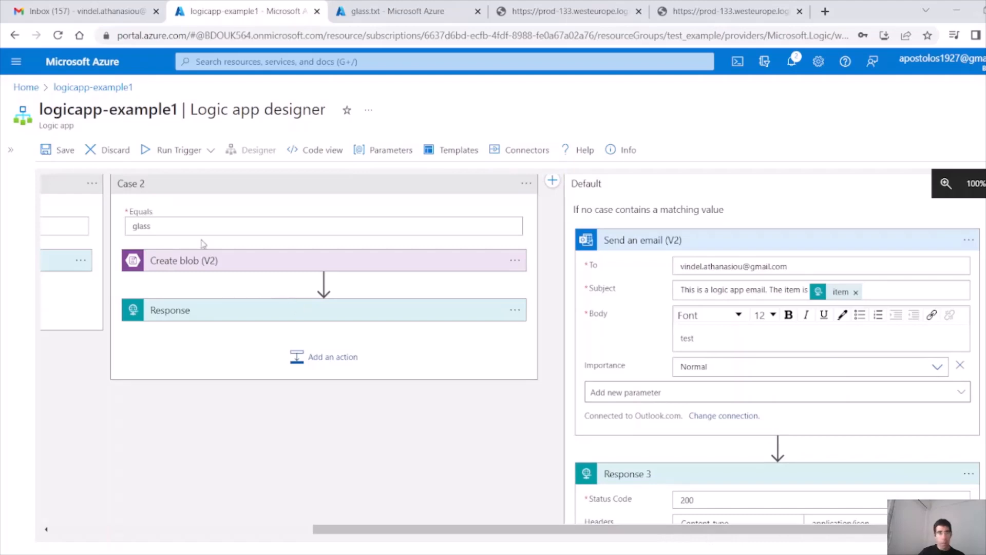
{"action": "left_click", "coordinate": [68, 152]}
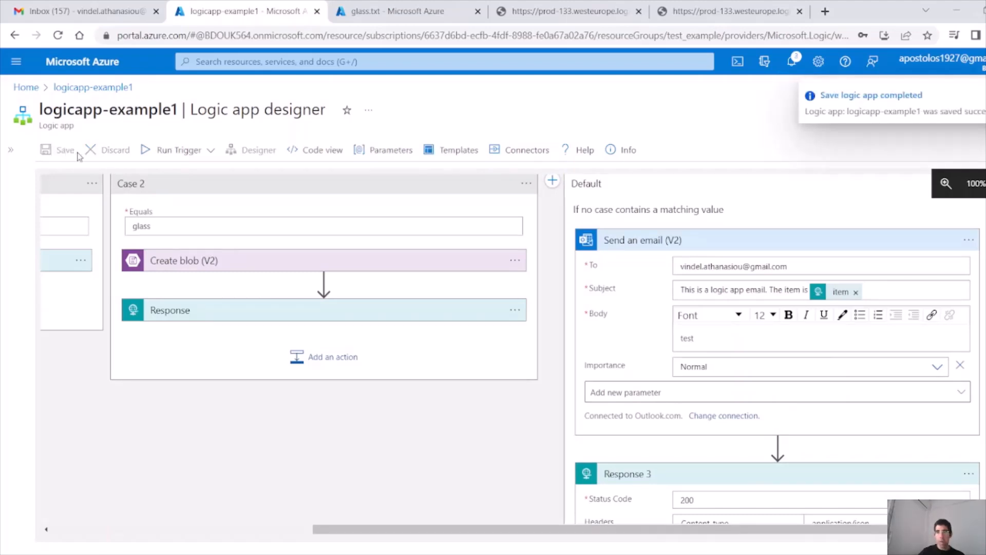
{"action": "scroll", "coordinate": [469, 483], "scroll_direction": "up", "scroll_amount": 2}
{"action": "scroll", "coordinate": [471, 483], "scroll_direction": "down", "scroll_amount": 1}
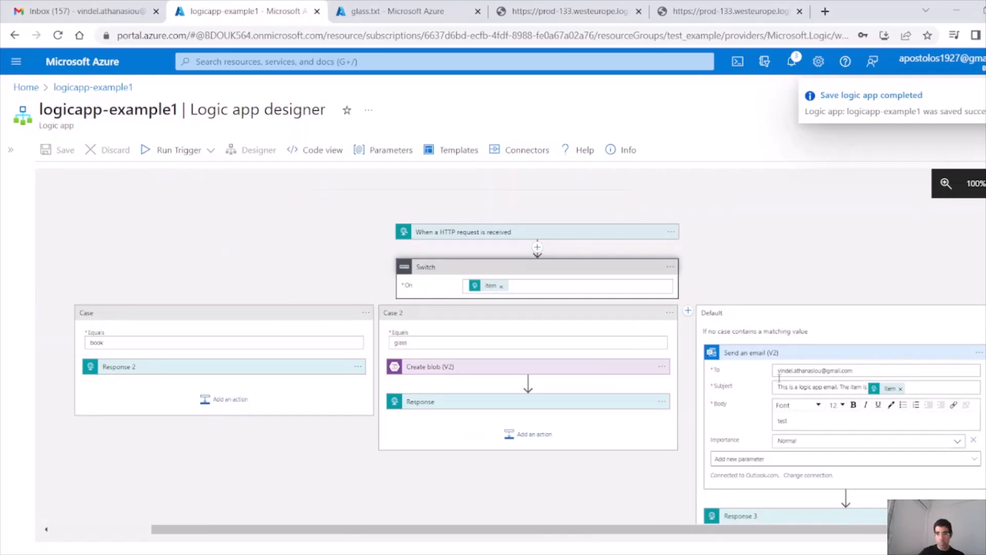
Step: Expand the HTTP trigger and inspect its relative path /{item}
{"action": "left_click", "coordinate": [608, 235]}
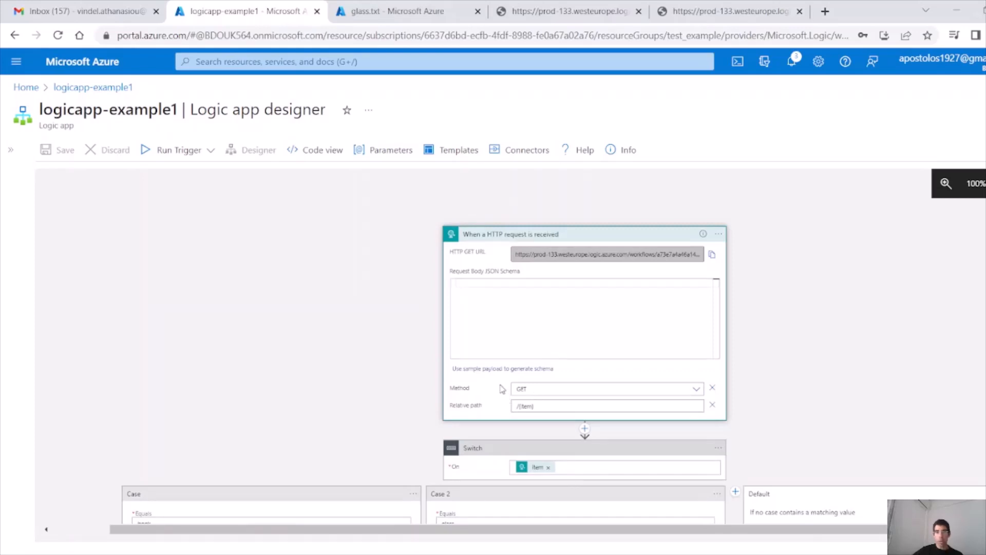
{"action": "left_click_drag", "start_coordinate": [534, 406], "coordinate": [498, 407]}
{"action": "left_click", "coordinate": [535, 406]}
{"action": "left_click_drag", "start_coordinate": [532, 406], "coordinate": [521, 406]}
{"action": "scroll", "coordinate": [484, 326], "scroll_direction": "down", "scroll_amount": 3}
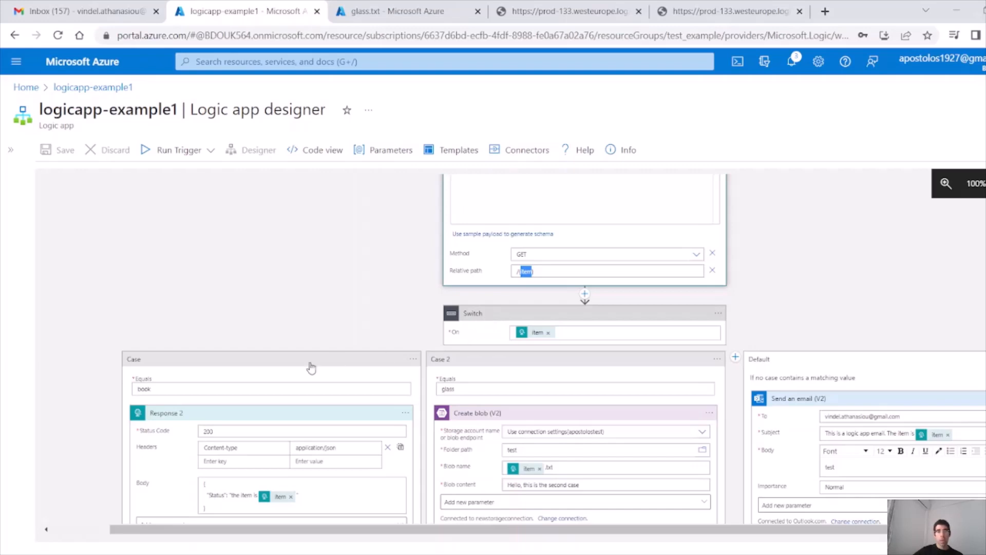
Step: Inspect the Switch cases' match values 'book' and 'glass'
{"action": "left_click", "coordinate": [164, 391]}
{"action": "left_click_drag", "start_coordinate": [154, 391], "coordinate": [129, 389]}
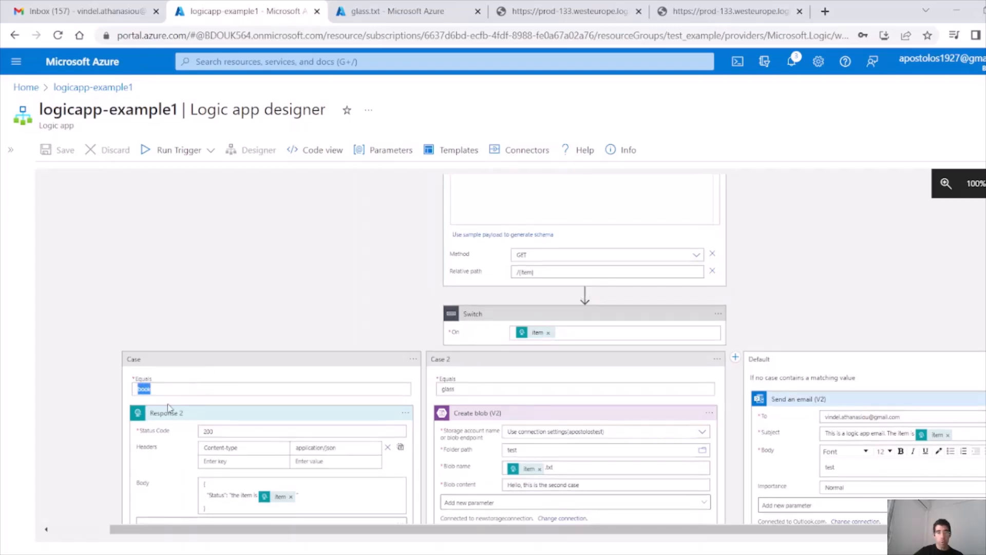
{"action": "scroll", "coordinate": [179, 418], "scroll_direction": "down", "scroll_amount": 2}
{"action": "left_click_drag", "start_coordinate": [249, 442], "coordinate": [199, 420]}
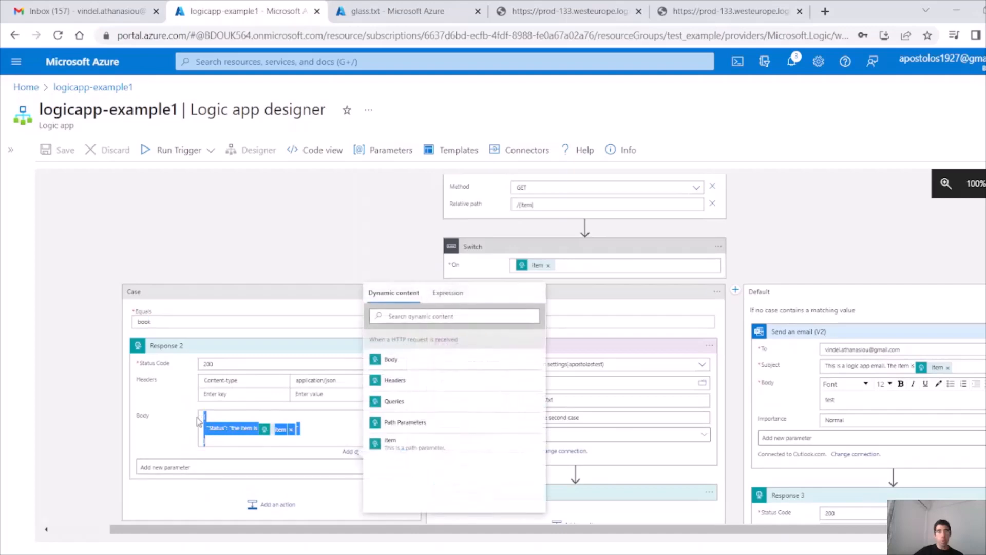
{"action": "left_click", "coordinate": [286, 293]}
{"action": "left_click_drag", "start_coordinate": [442, 321], "coordinate": [391, 320]}
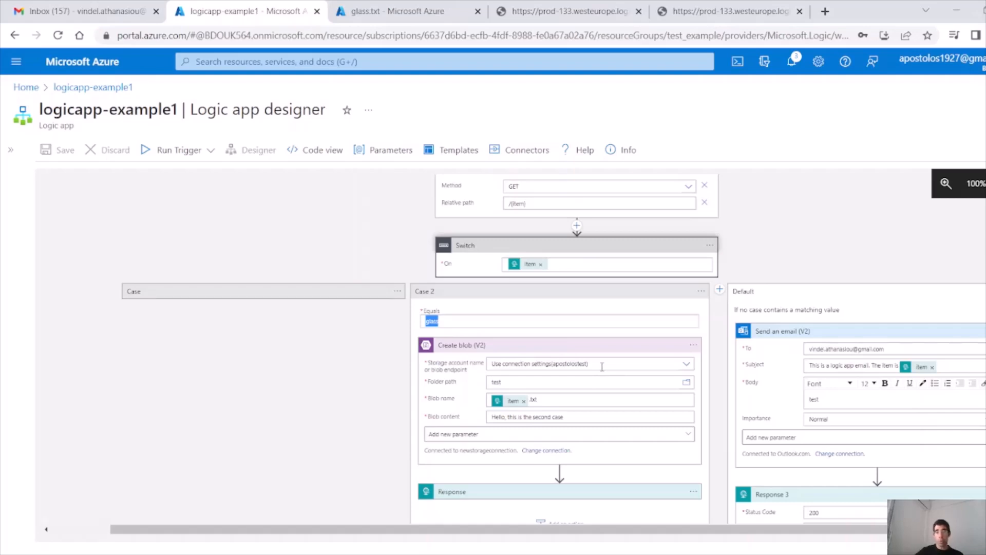
Step: Inspect Case 2's Create blob folder path 'test', entering .txt, and expand its Response action
{"action": "double_click", "coordinate": [509, 384]}
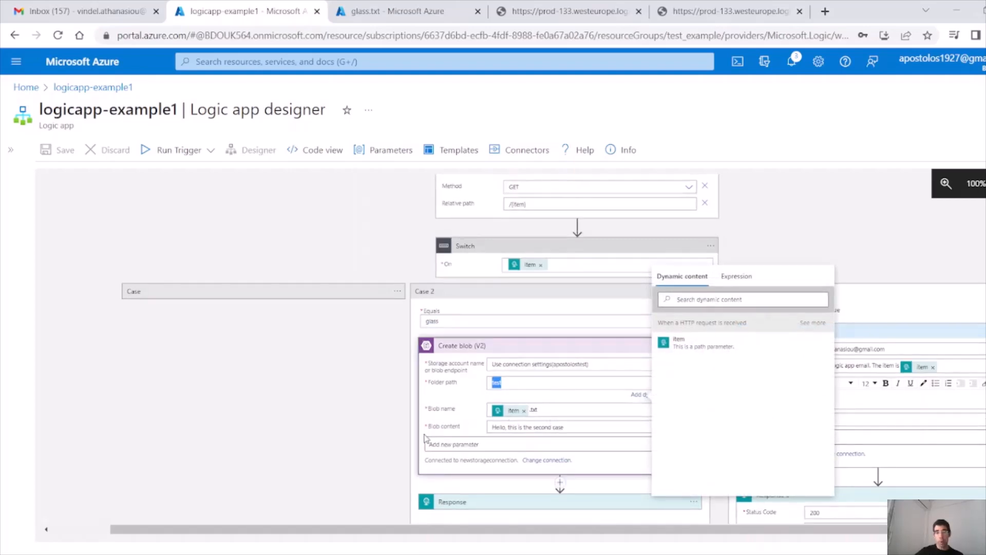
{"action": "left_click", "coordinate": [439, 428]}
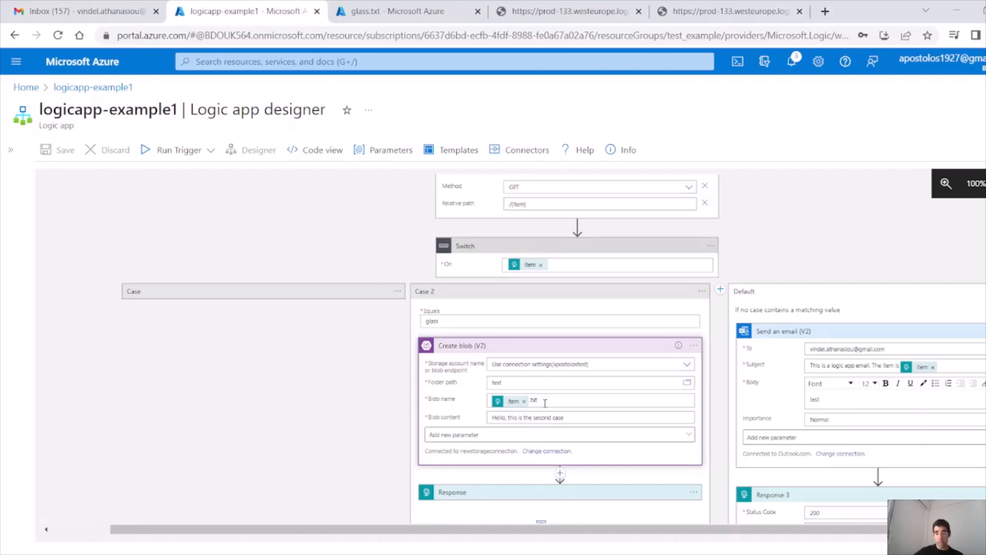
{"action": "type", "text": ".txt"}
{"action": "scroll", "coordinate": [558, 405], "scroll_direction": "down", "scroll_amount": 1}
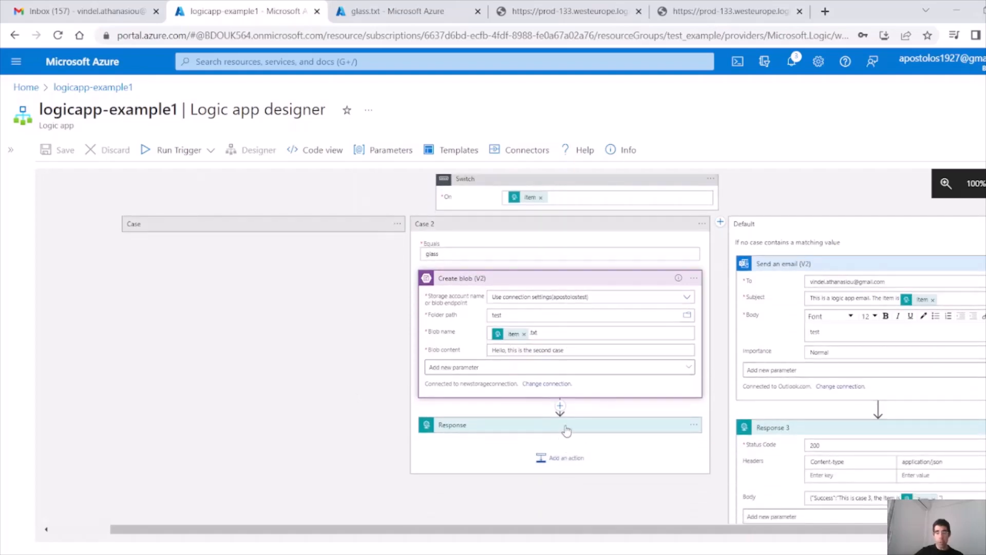
{"action": "left_click", "coordinate": [531, 429]}
{"action": "scroll", "coordinate": [532, 429], "scroll_direction": "down", "scroll_amount": 2}
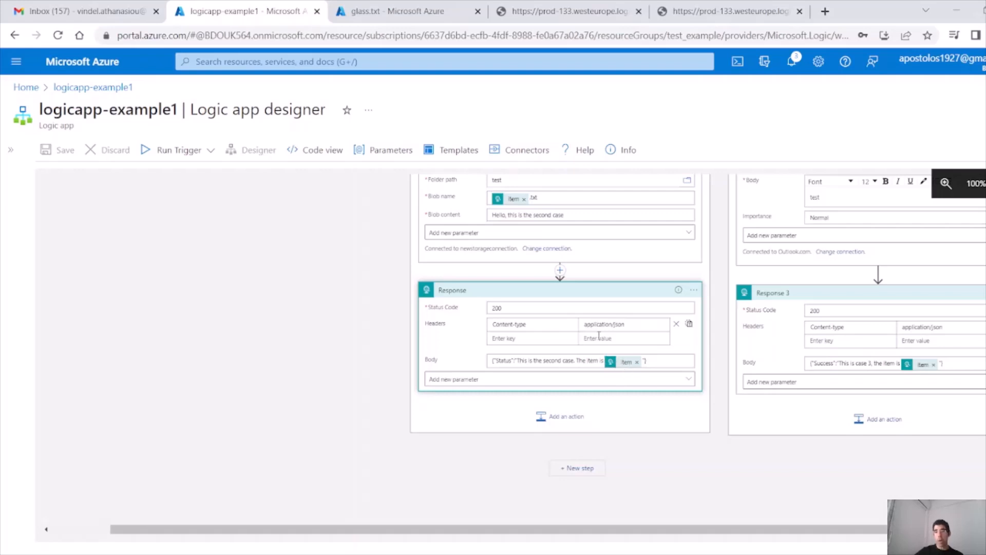
{"action": "scroll", "coordinate": [600, 343], "scroll_direction": "up", "scroll_amount": 3}
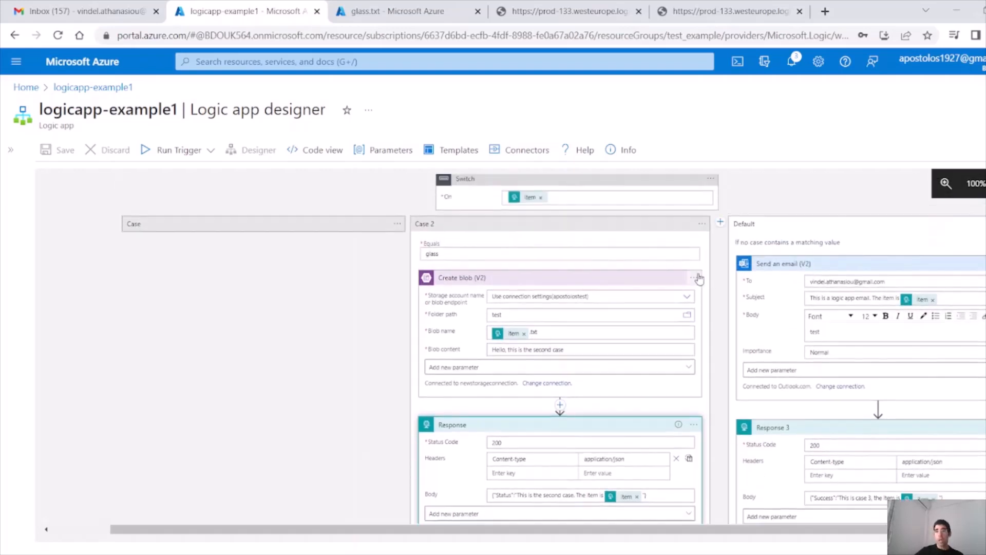
{"action": "scroll", "coordinate": [555, 294], "scroll_direction": "up", "scroll_amount": 2}
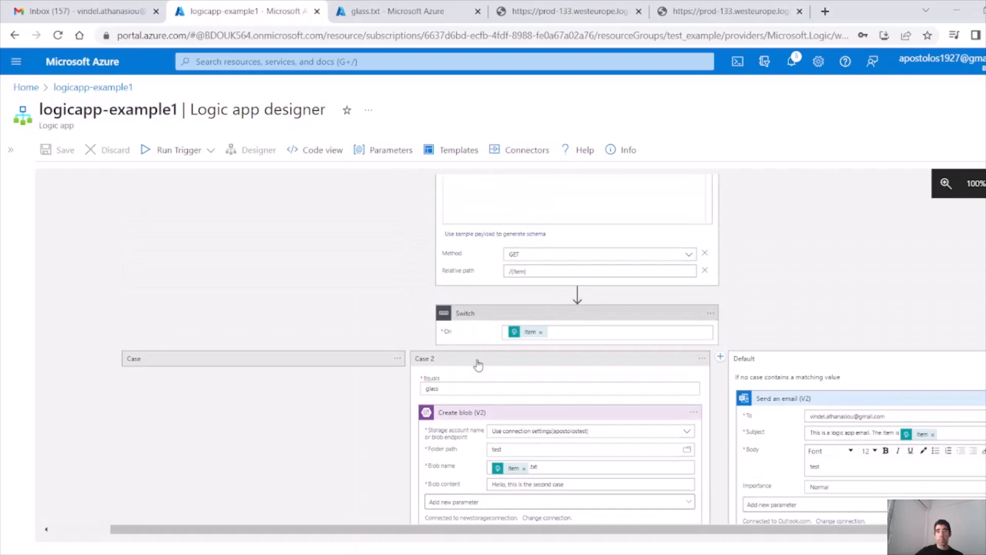
Step: Re-expand the book case and scroll through every branch's settings
{"action": "left_click", "coordinate": [374, 358]}
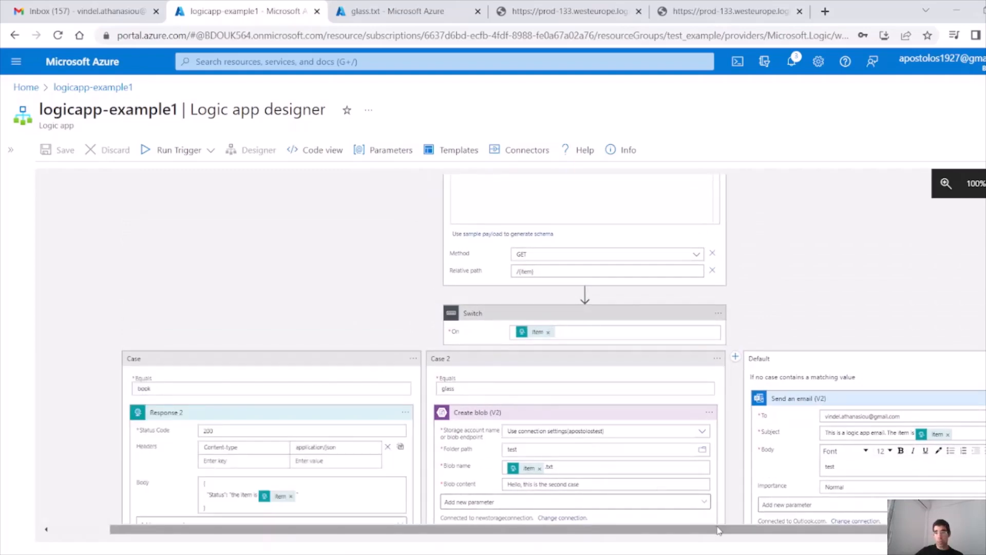
{"action": "left_click_drag", "start_coordinate": [709, 529], "coordinate": [751, 529]}
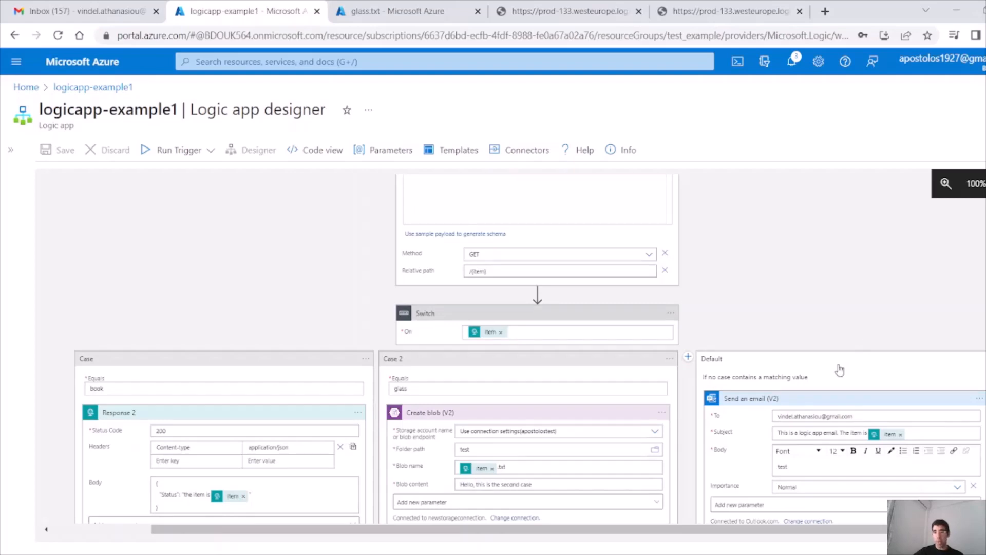
{"action": "scroll", "coordinate": [855, 383], "scroll_direction": "down", "scroll_amount": 1}
{"action": "scroll", "coordinate": [858, 380], "scroll_direction": "down", "scroll_amount": 2}
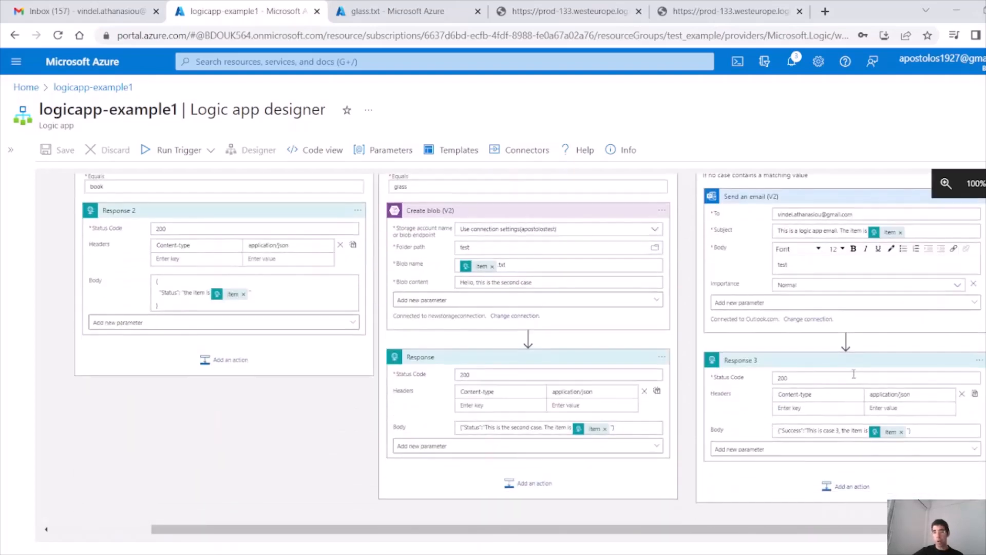
{"action": "scroll", "coordinate": [854, 374], "scroll_direction": "up", "scroll_amount": 1}
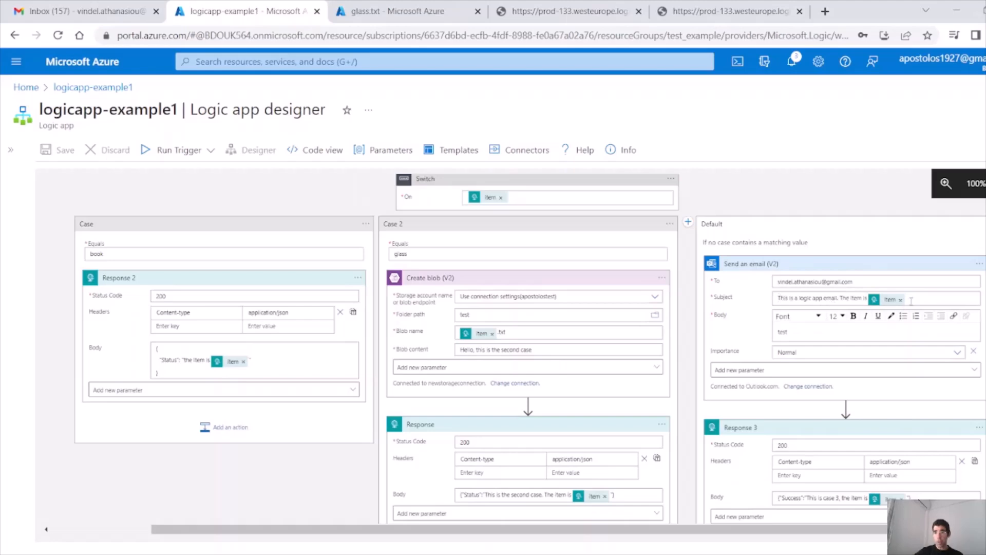
{"action": "scroll", "coordinate": [884, 367], "scroll_direction": "down", "scroll_amount": 3}
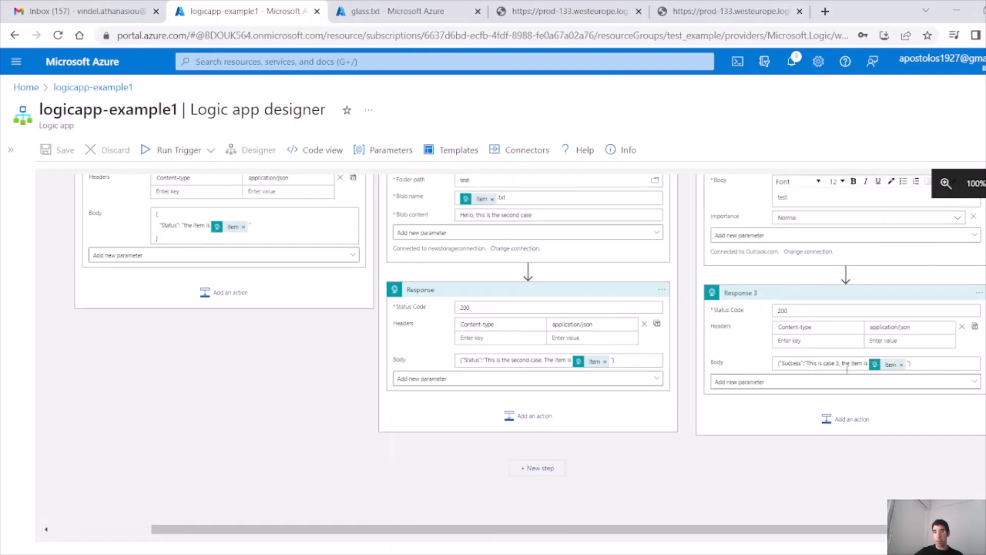
{"action": "triple_click", "coordinate": [915, 365]}
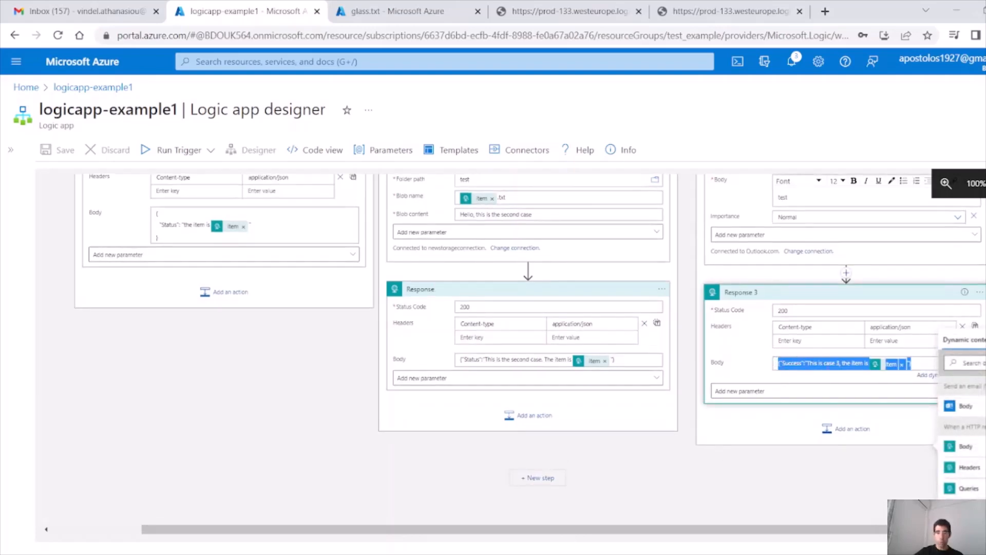
{"action": "left_click", "coordinate": [743, 352]}
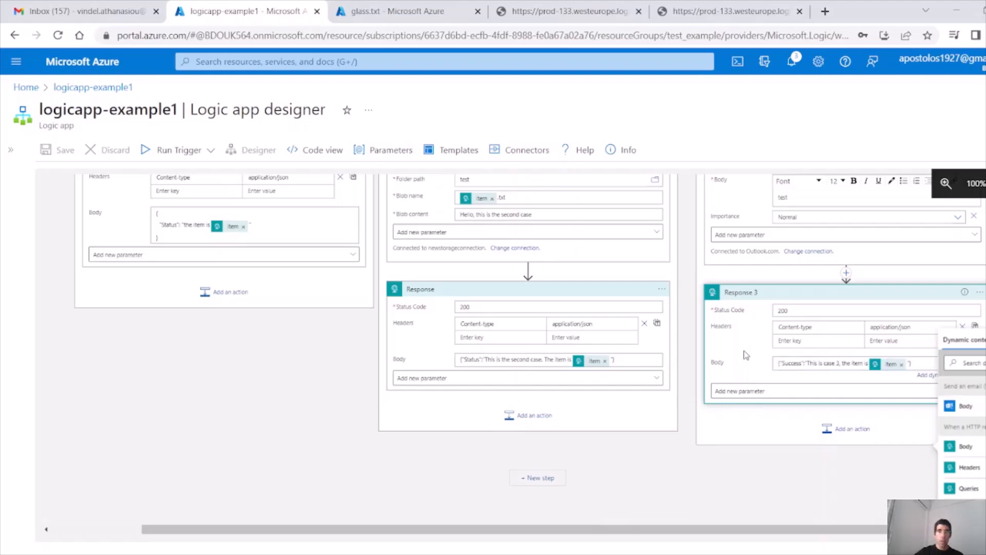
{"action": "scroll", "coordinate": [744, 350], "scroll_direction": "up", "scroll_amount": 3}
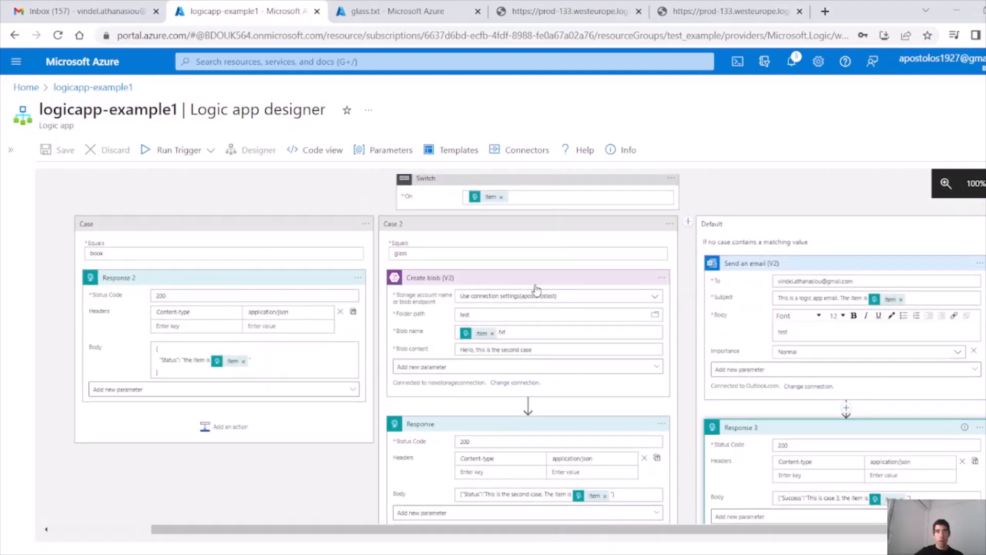
{"action": "scroll", "coordinate": [426, 250], "scroll_direction": "up", "scroll_amount": 4}
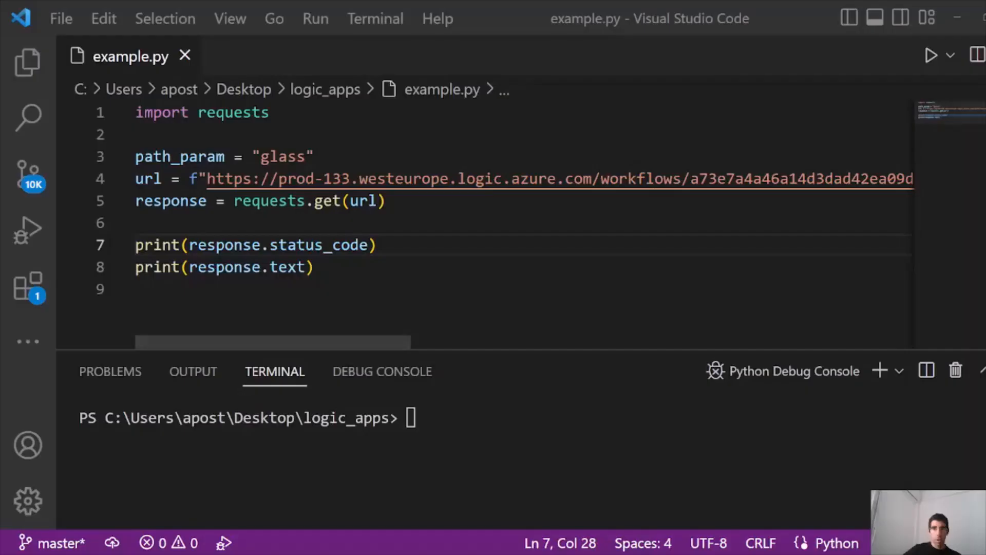
Step: Switch to example.py and review its import, URL and request lines
{"action": "left_click", "coordinate": [329, 213]}
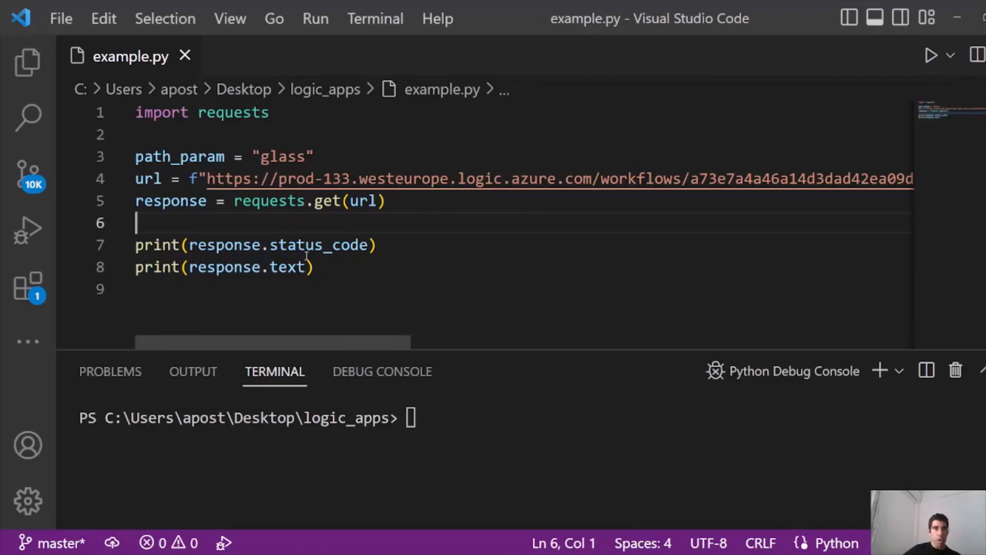
{"action": "left_click_drag", "start_coordinate": [269, 112], "coordinate": [135, 112]}
{"action": "left_click_drag", "start_coordinate": [296, 118], "coordinate": [136, 113]}
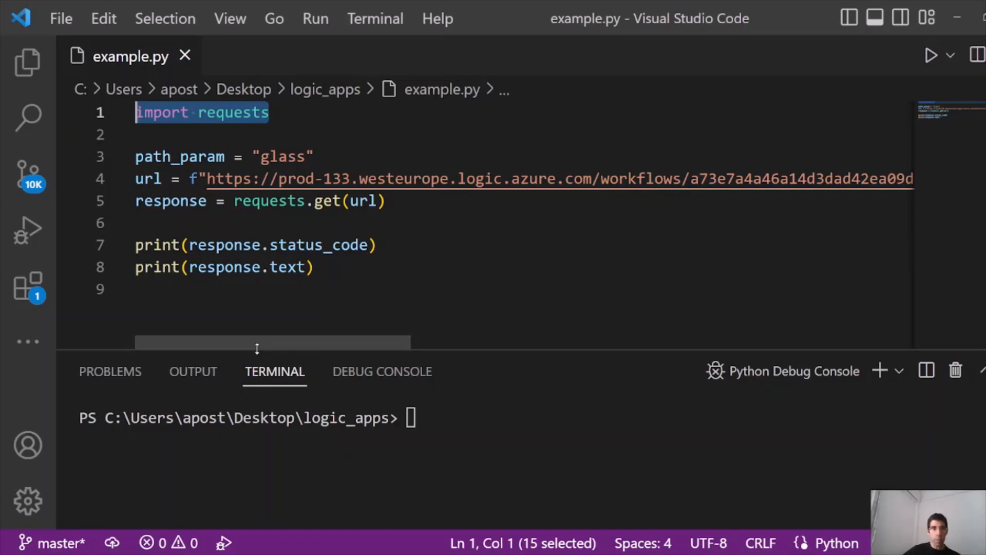
{"action": "left_click_drag", "start_coordinate": [246, 337], "coordinate": [202, 341]}
{"action": "left_click_drag", "start_coordinate": [207, 179], "coordinate": [951, 175]}
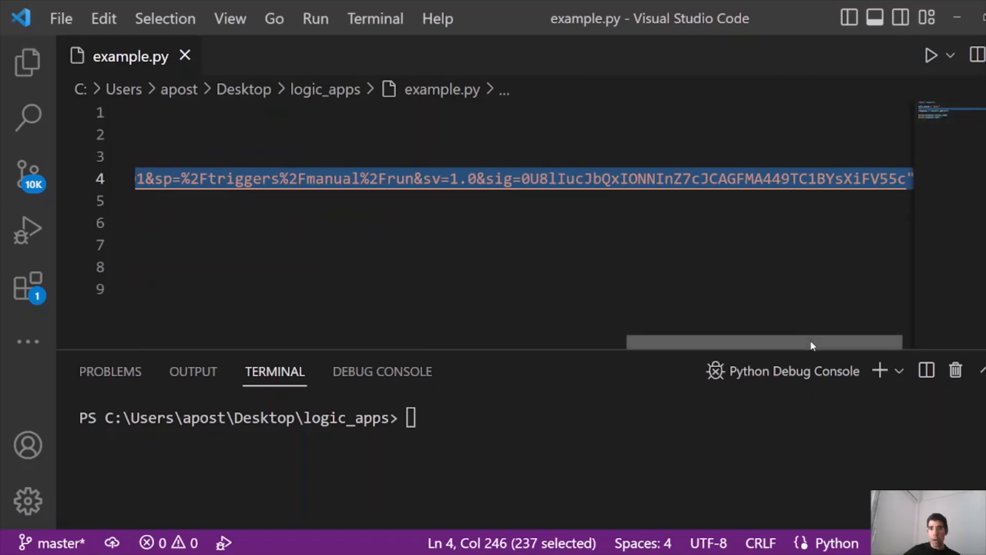
{"action": "left_click_drag", "start_coordinate": [812, 345], "coordinate": [292, 350]}
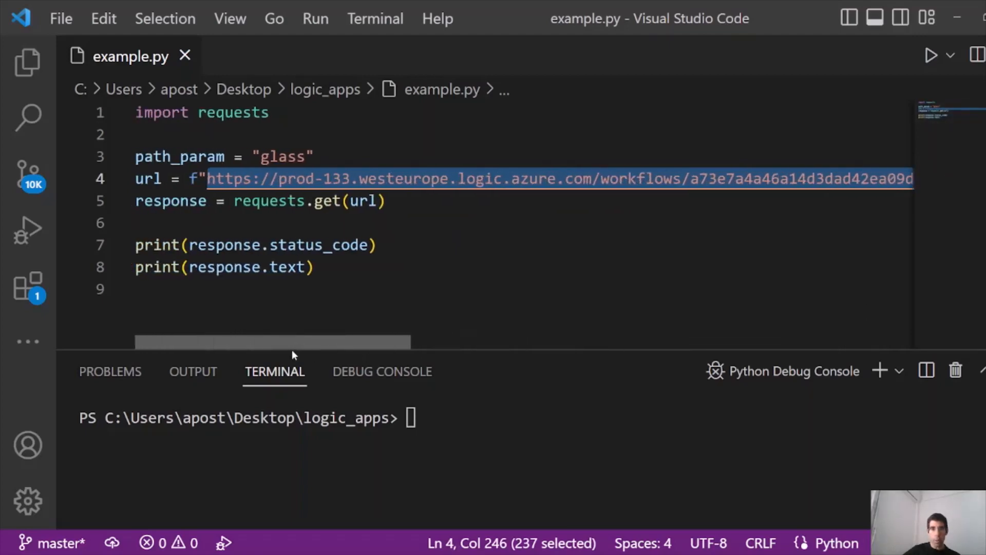
{"action": "left_click_drag", "start_coordinate": [350, 327], "coordinate": [597, 302]}
{"action": "left_click", "coordinate": [631, 183]}
{"action": "left_click_drag", "start_coordinate": [544, 341], "coordinate": [158, 334]}
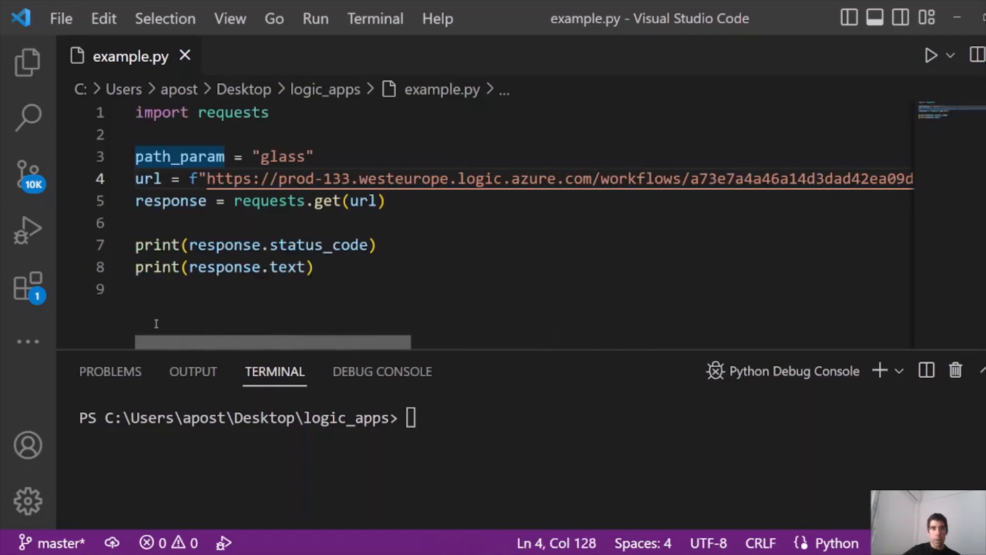
Step: Replace 'glass' with 'book' as the path_param value on line 3
{"action": "double_click", "coordinate": [201, 157]}
{"action": "left_click", "coordinate": [180, 157]}
{"action": "key", "text": "shift+End"}
{"action": "key", "text": "shift+Home"}
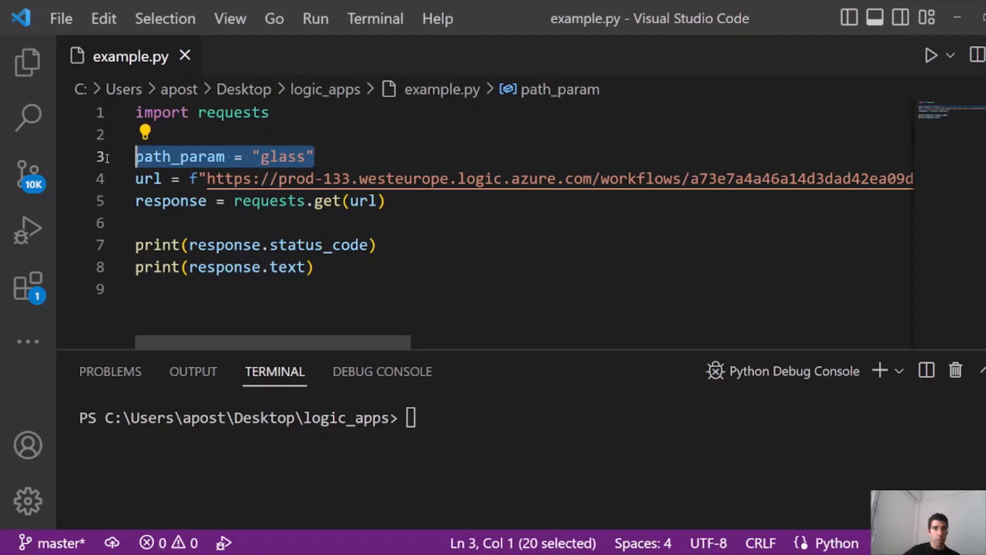
{"action": "left_click", "coordinate": [314, 157]}
{"action": "left_click_drag", "start_coordinate": [305, 157], "coordinate": [262, 157]}
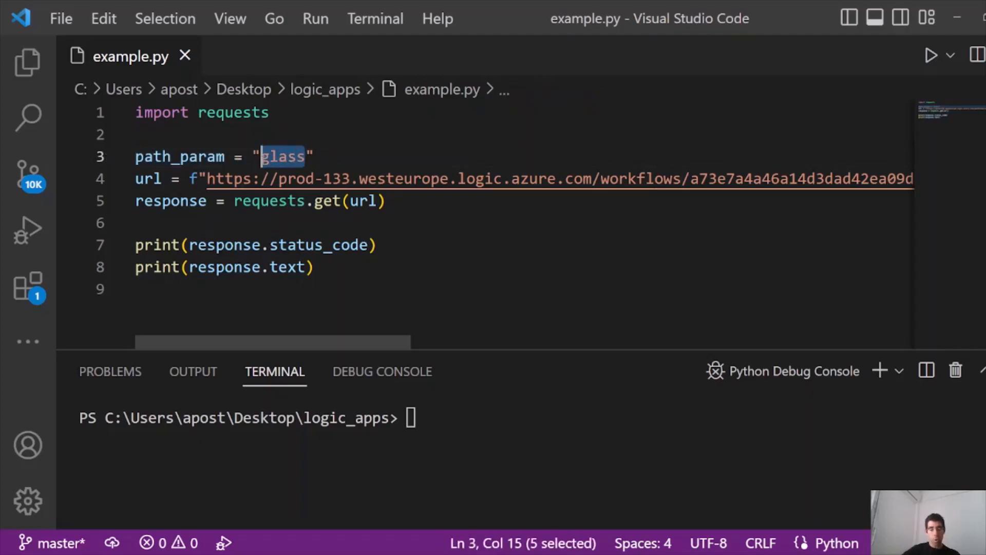
{"action": "type", "text": "pook"}
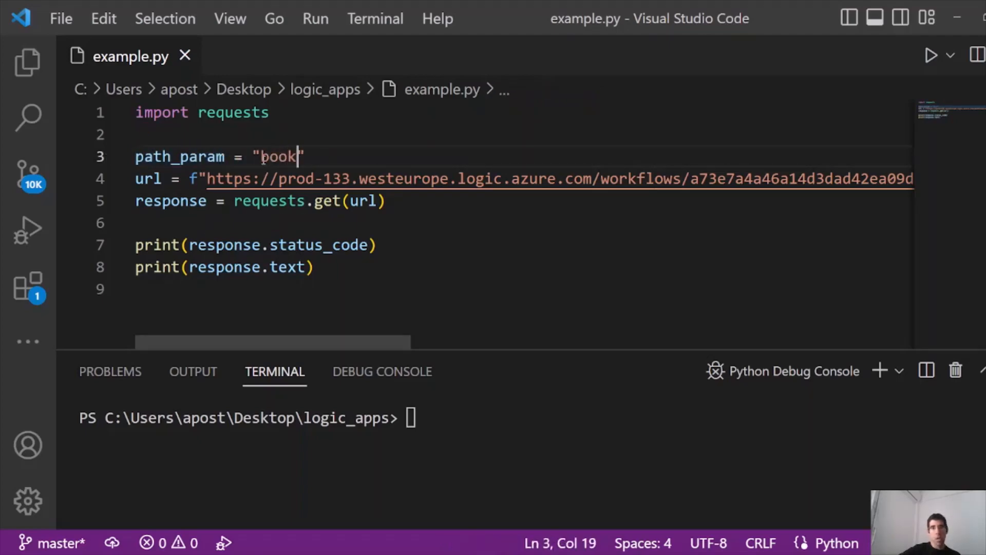
Step: Run example.py with F5 and confirm status 200 and {"Status":"the item is book"}
{"action": "left_click", "coordinate": [179, 201]}
{"action": "left_click", "coordinate": [296, 200]}
{"action": "left_click_drag", "start_coordinate": [385, 200], "coordinate": [234, 200]}
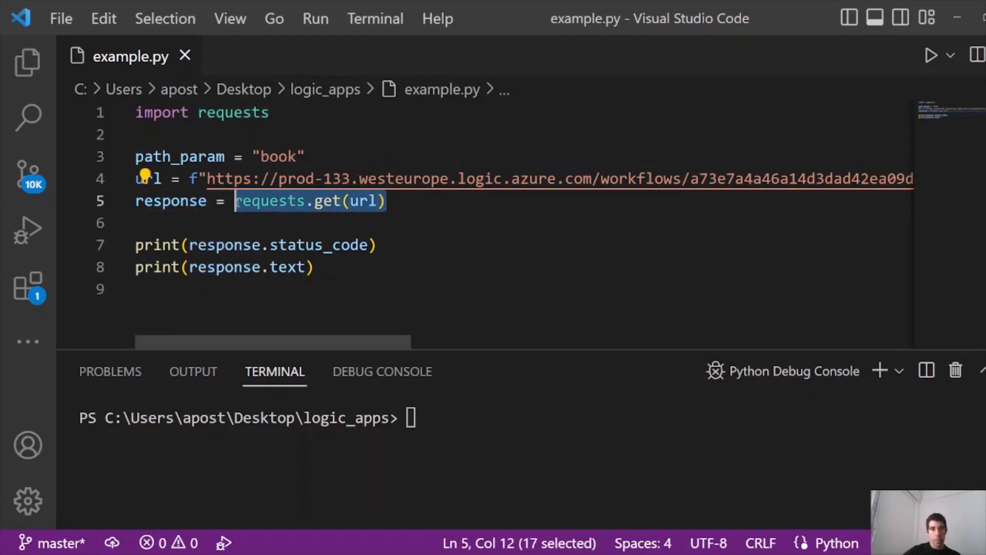
{"action": "double_click", "coordinate": [278, 156]}
{"action": "left_click", "coordinate": [324, 264]}
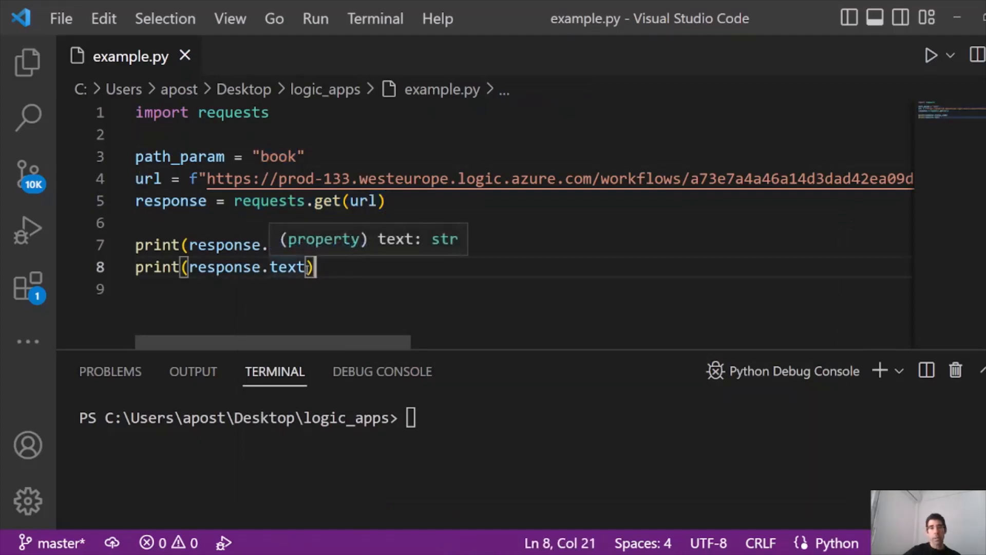
{"action": "key", "text": "F5"}
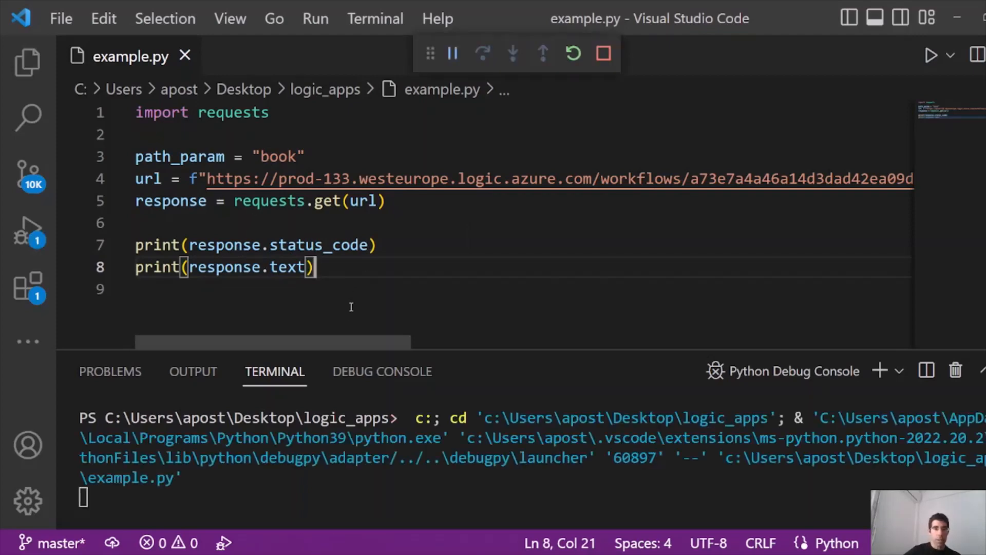
{"action": "left_click_drag", "start_coordinate": [334, 500], "coordinate": [199, 498]}
{"action": "left_click", "coordinate": [249, 501]}
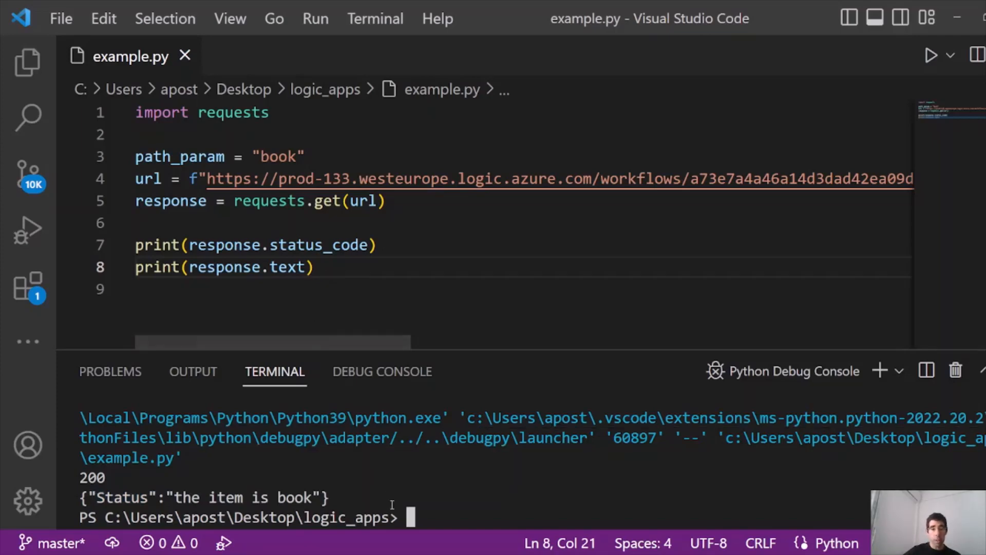
{"action": "key", "text": "alt+Tab"}
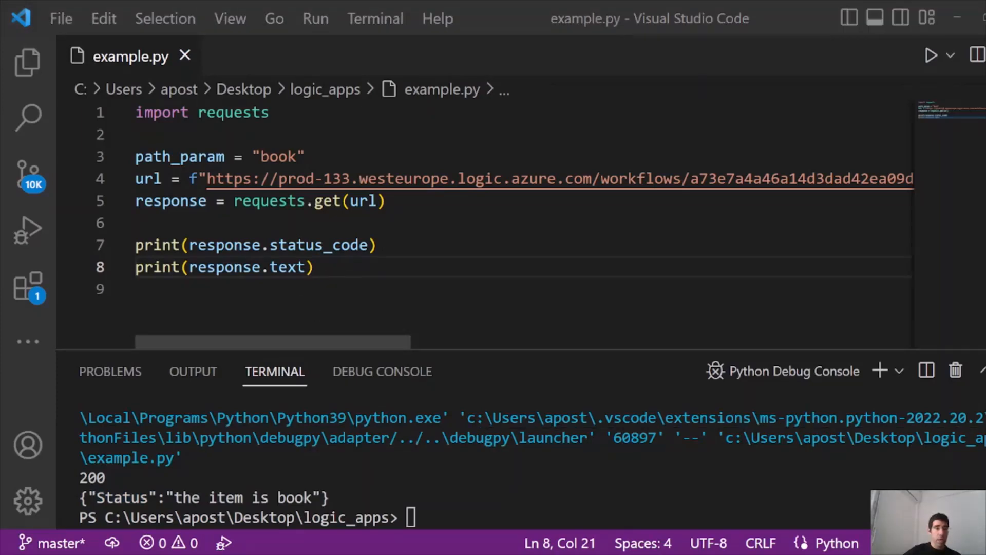
{"action": "key", "text": "alt+Tab"}
Step: Change path_param to glass, rerun, and confirm 200 with 'This is the second case. The item is glass'
{"action": "double_click", "coordinate": [268, 156]}
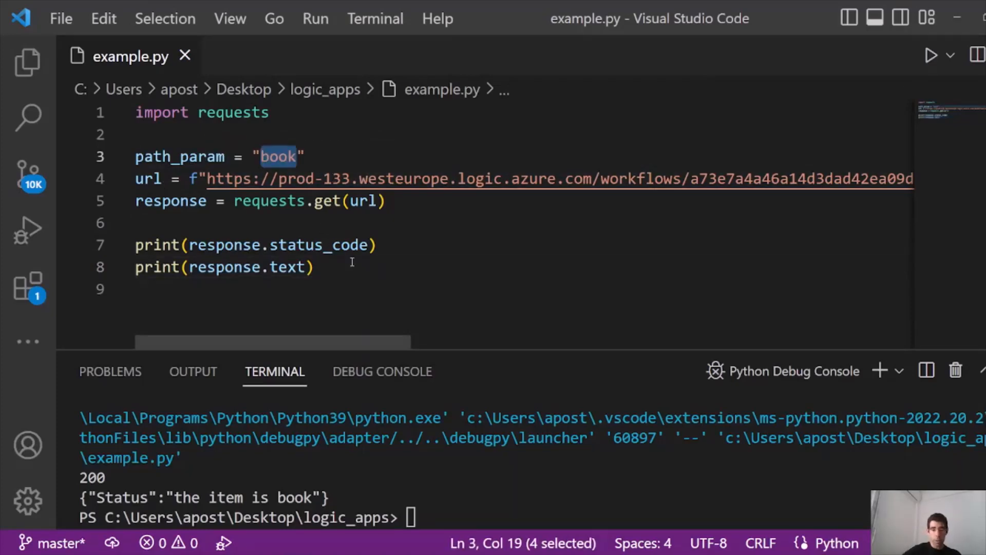
{"action": "type", "text": "glass"}
{"action": "key", "text": "F5"}
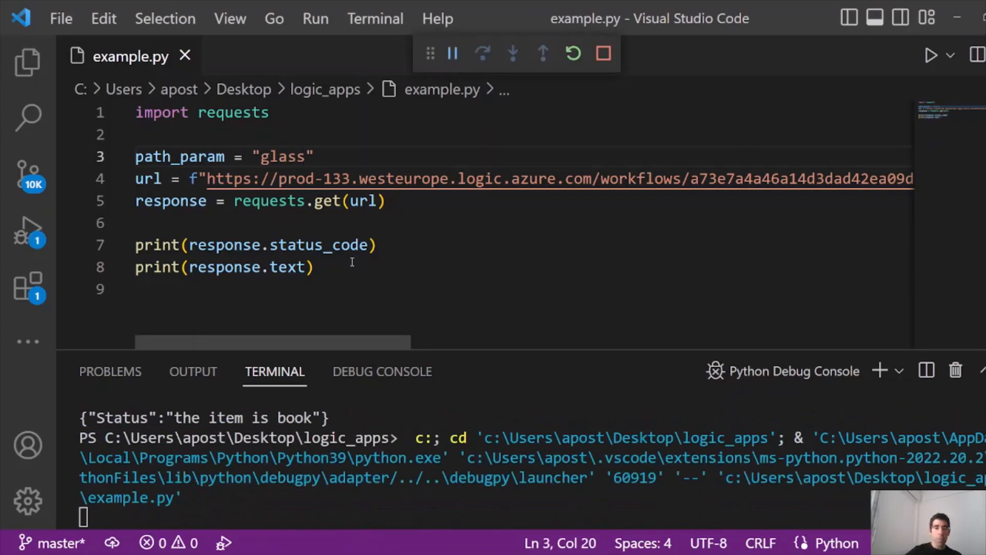
{"action": "triple_click", "coordinate": [563, 493]}
{"action": "left_click", "coordinate": [88, 490]}
{"action": "left_click_drag", "start_coordinate": [184, 497], "coordinate": [540, 497]}
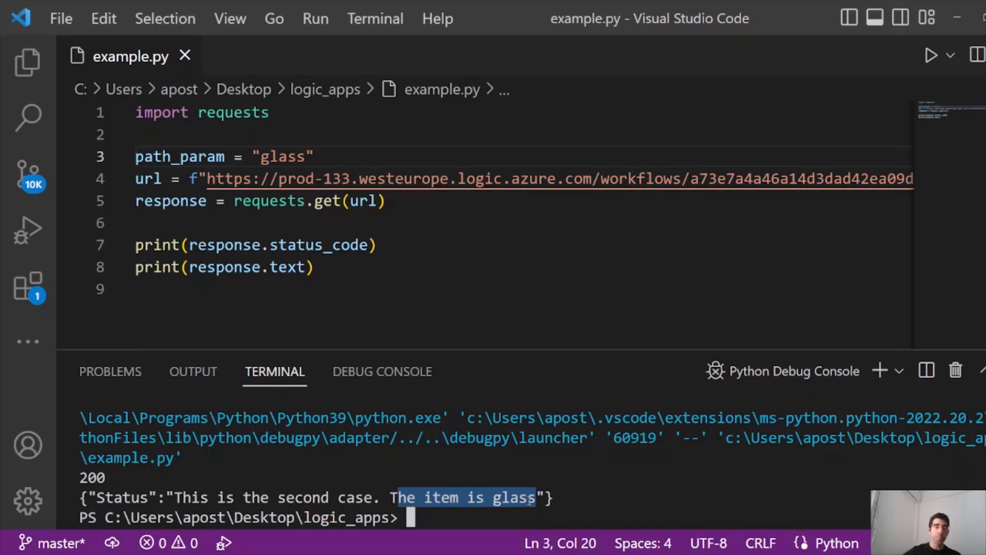
{"action": "left_click", "coordinate": [433, 290]}
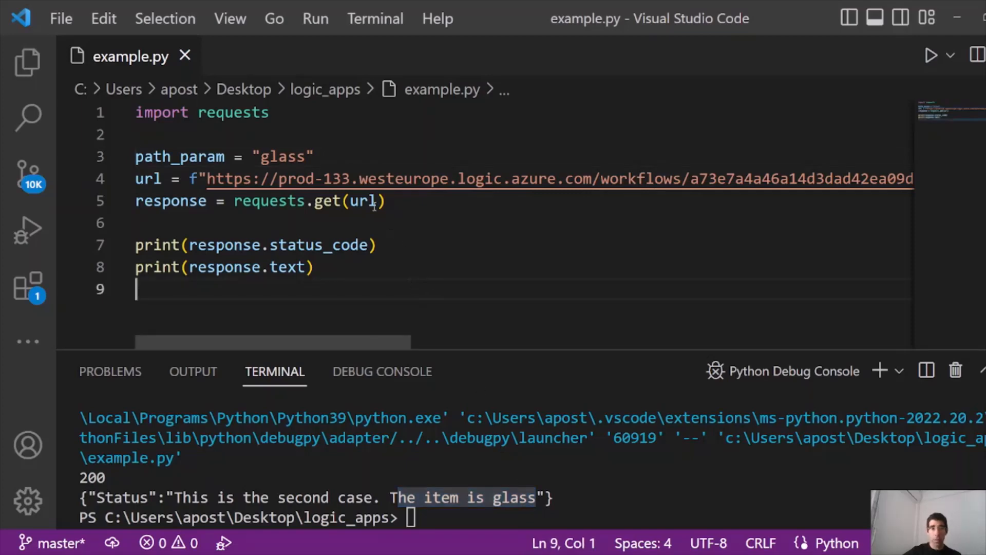
Step: Change path_param to camera, rerun, and confirm 200 with 'This is case 3, the item is camera'
{"action": "left_click_drag", "start_coordinate": [306, 156], "coordinate": [260, 159]}
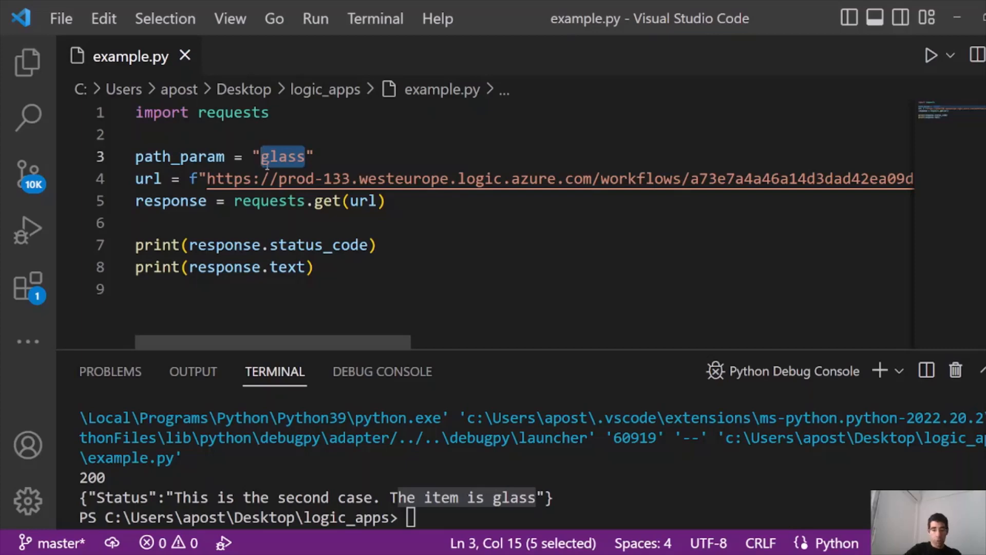
{"action": "type", "text": "camera"}
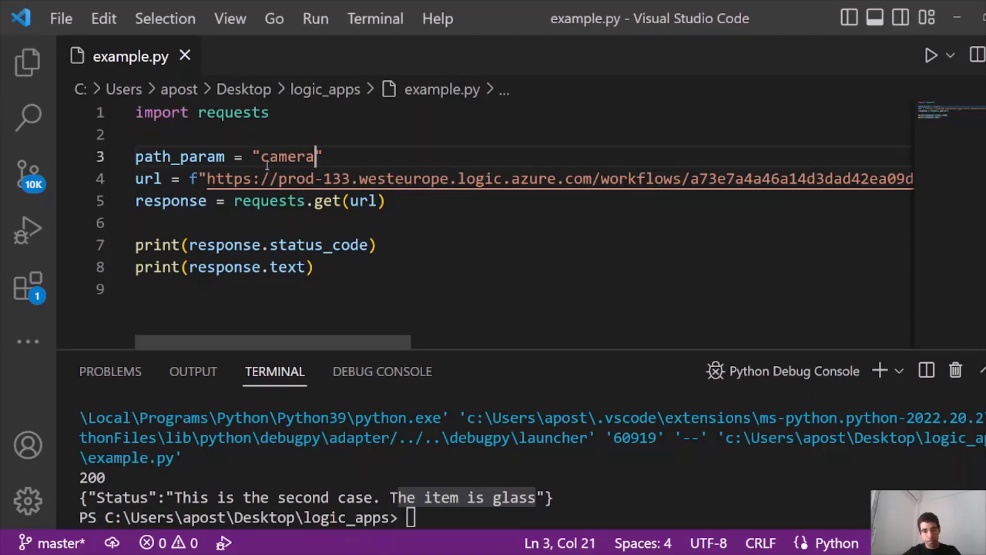
{"action": "key", "text": "F5"}
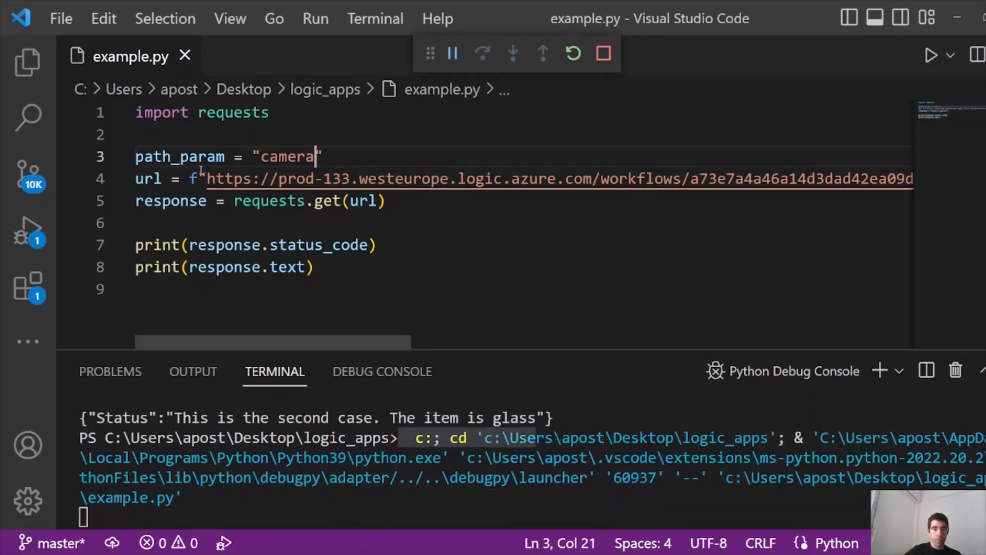
{"action": "left_click_drag", "start_coordinate": [509, 497], "coordinate": [323, 497]}
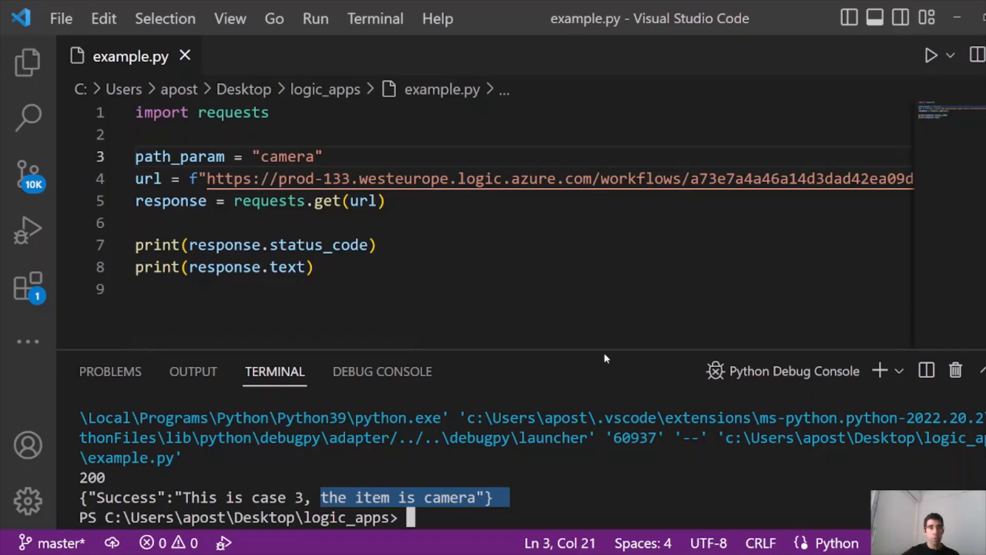
{"action": "left_click", "coordinate": [648, 553]}
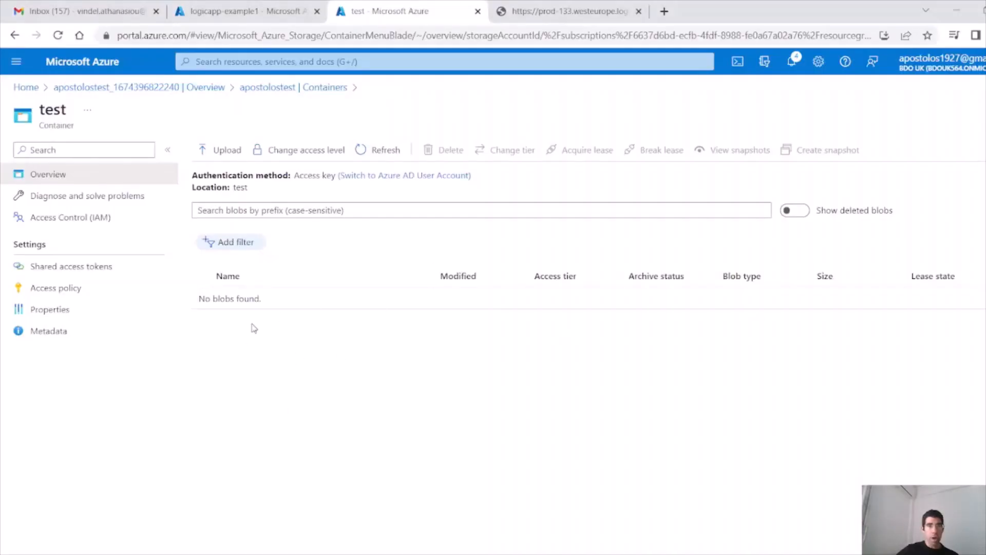
Step: Refresh the test container, check glass.txt reads 'Hello, this is the second case', then go to Gmail
{"action": "left_click", "coordinate": [368, 150]}
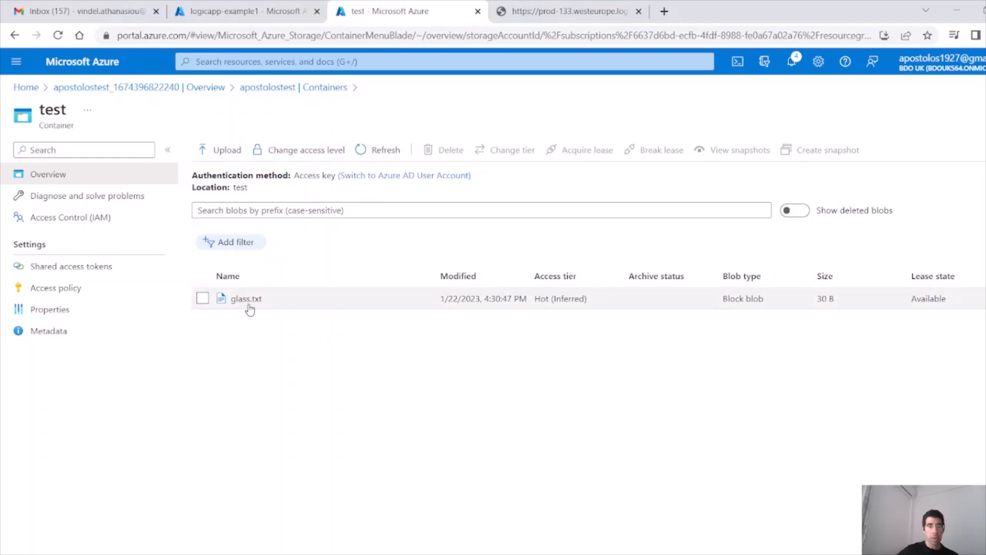
{"action": "left_click", "coordinate": [248, 302]}
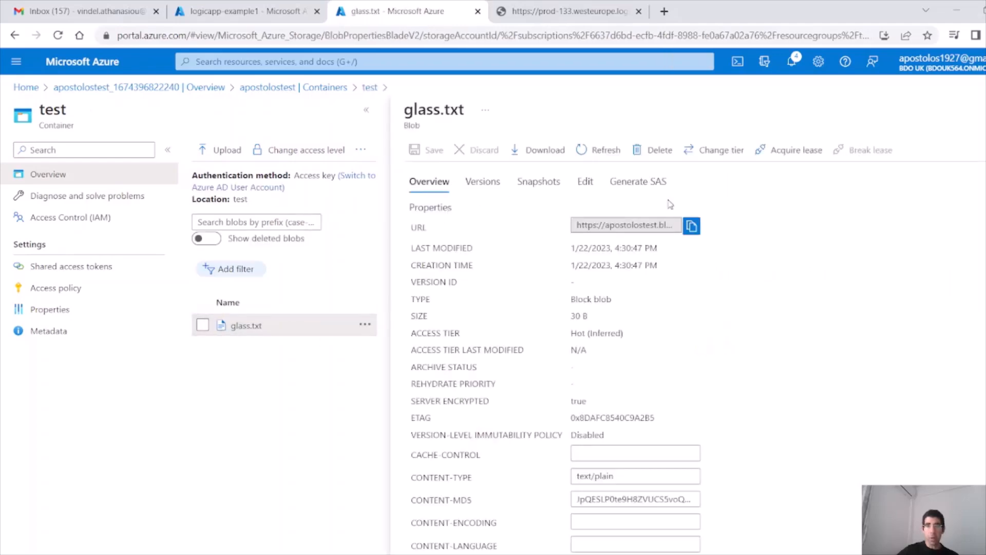
{"action": "left_click", "coordinate": [586, 182]}
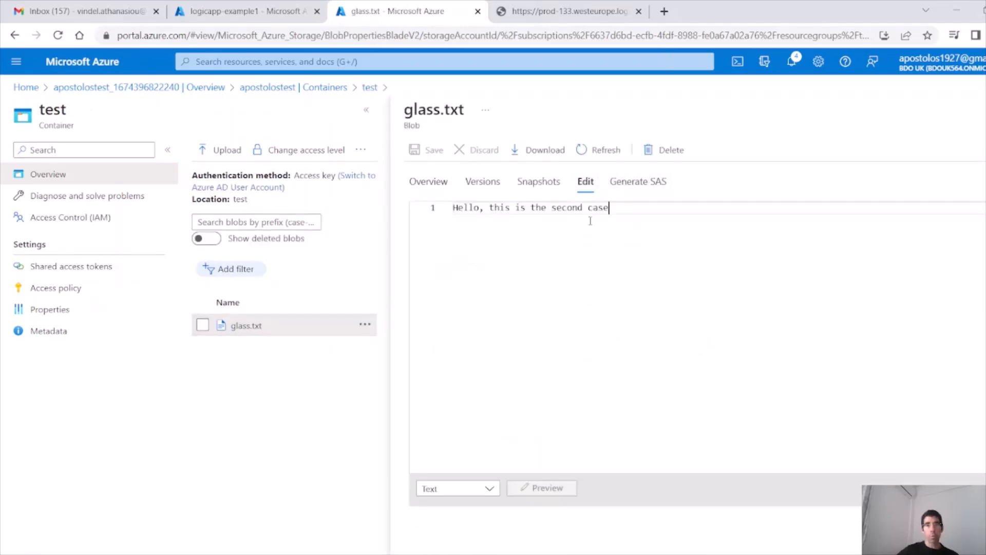
{"action": "left_click_drag", "start_coordinate": [624, 222], "coordinate": [434, 207]}
{"action": "left_click", "coordinate": [262, 391]}
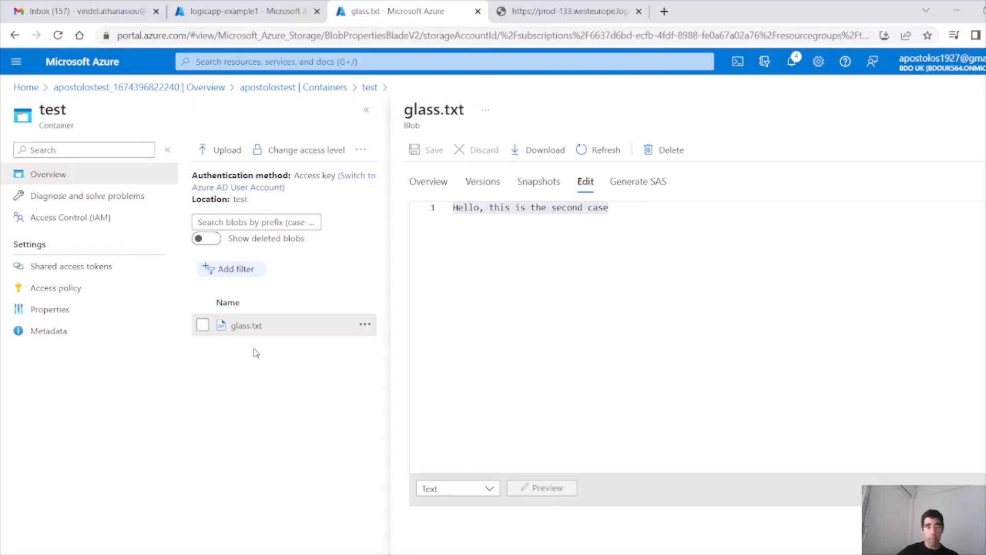
{"action": "left_click", "coordinate": [105, 13]}
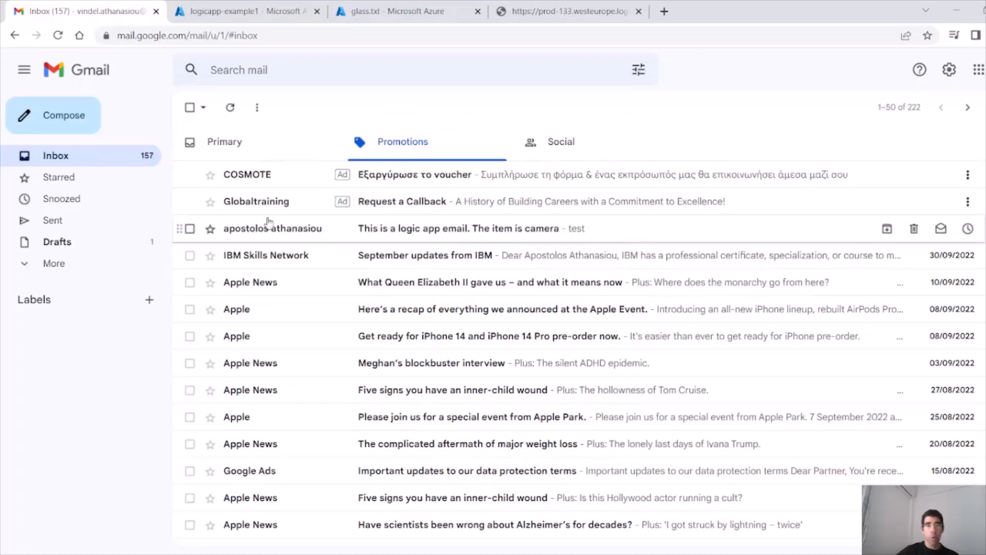
Step: Open the 'The item is camera' logic app email and review its sender, time and 'test' body
{"action": "mouse_move", "coordinate": [291, 235]}
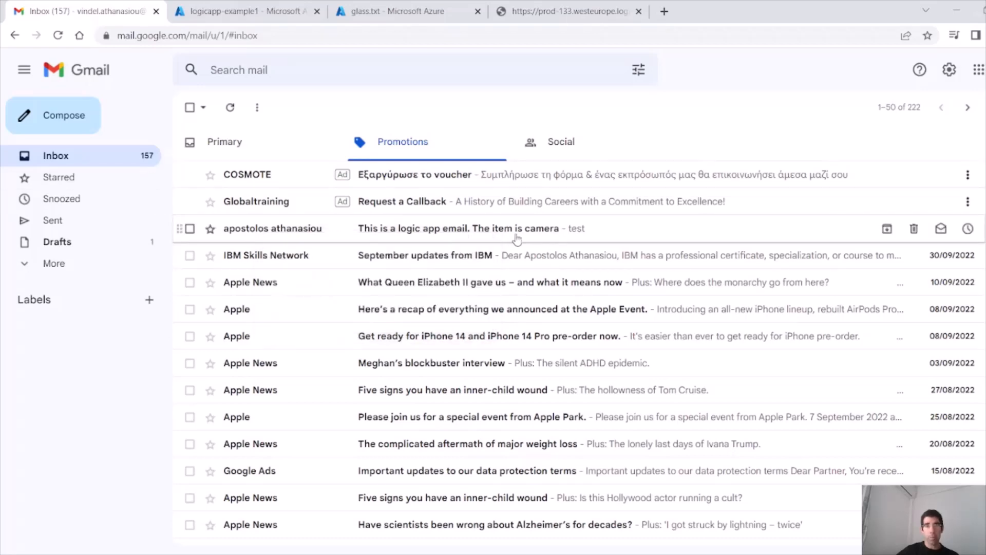
{"action": "left_click", "coordinate": [414, 234]}
{"action": "left_click_drag", "start_coordinate": [383, 148], "coordinate": [511, 149]}
{"action": "left_click_drag", "start_coordinate": [288, 212], "coordinate": [222, 226]}
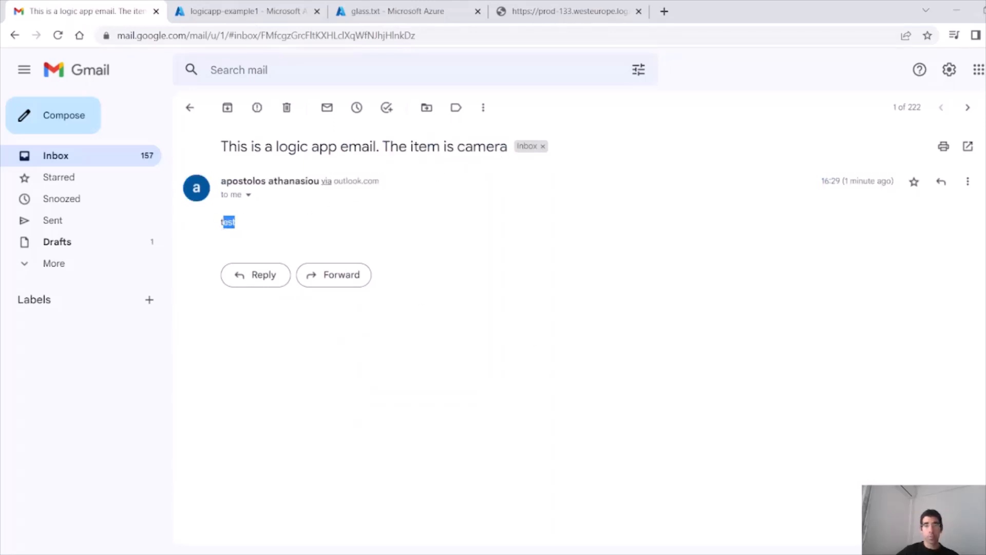
{"action": "key", "text": "ctrl+Tab"}
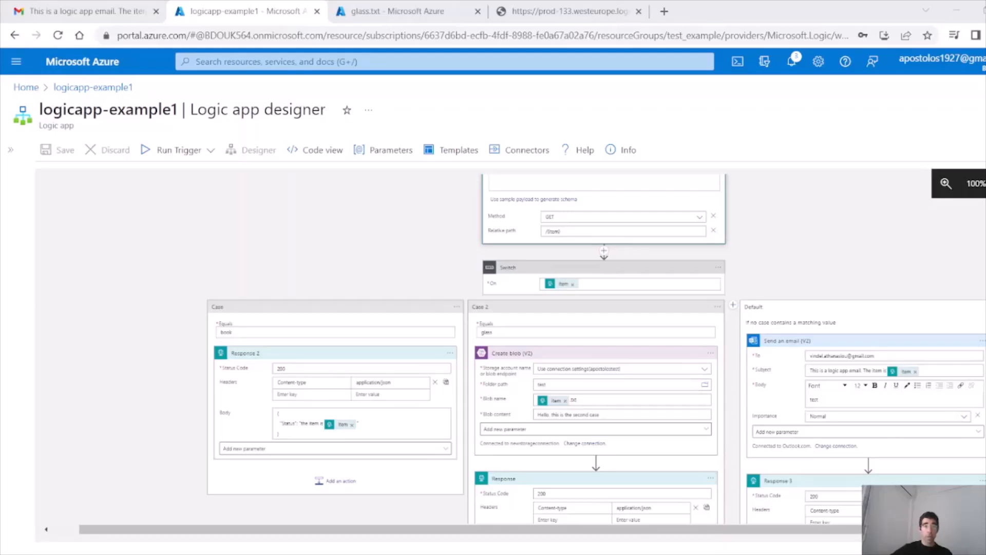